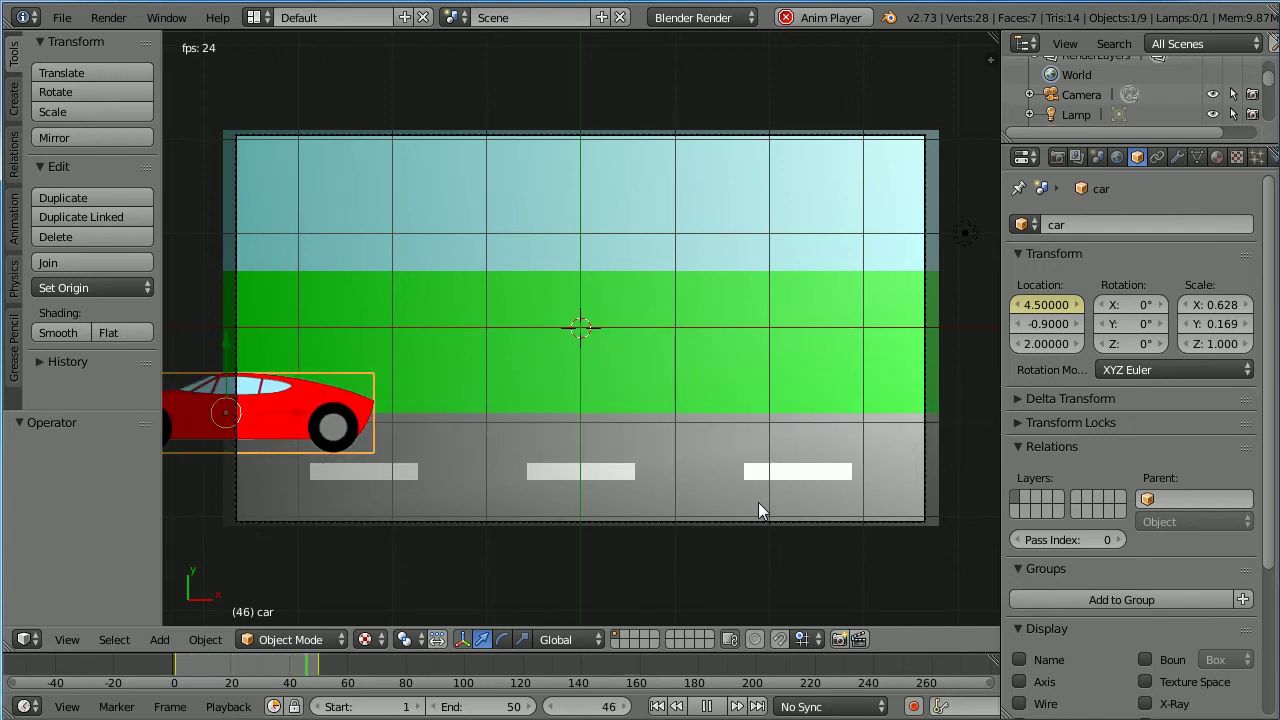
Step: Stop the animation playback and start a new file with the default startup scene
left_click(707, 706)
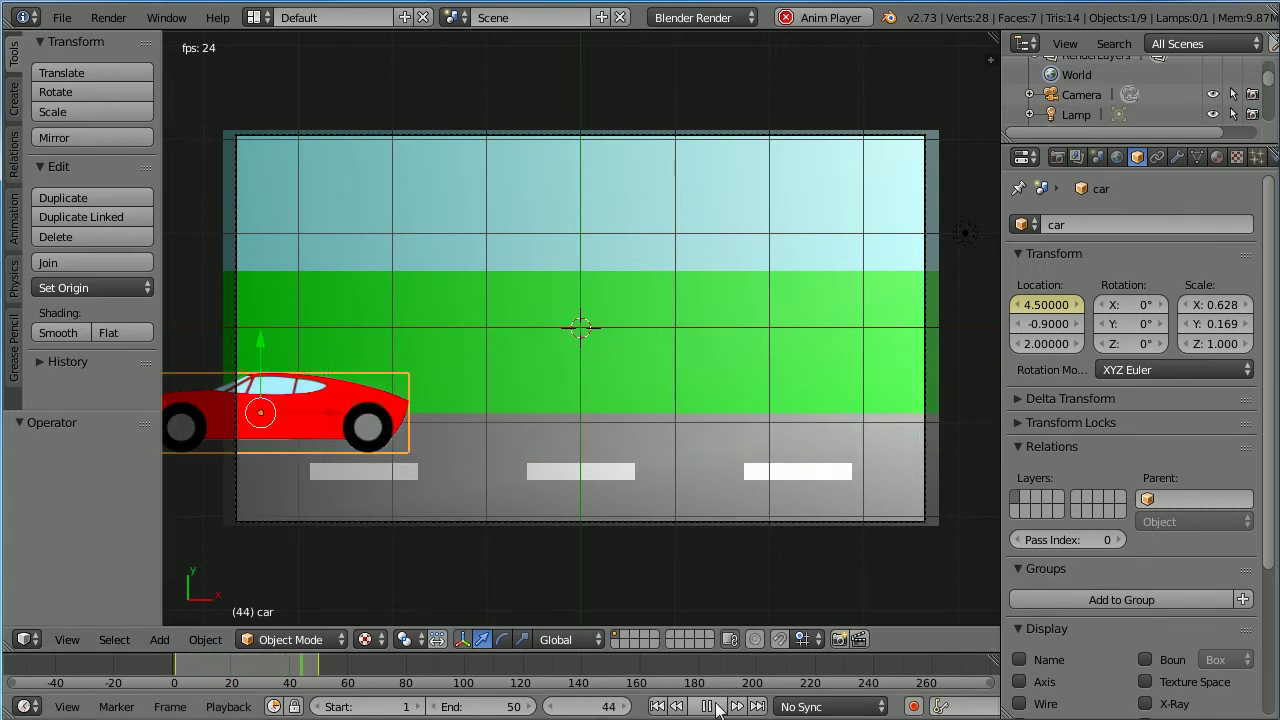
left_click(62, 18)
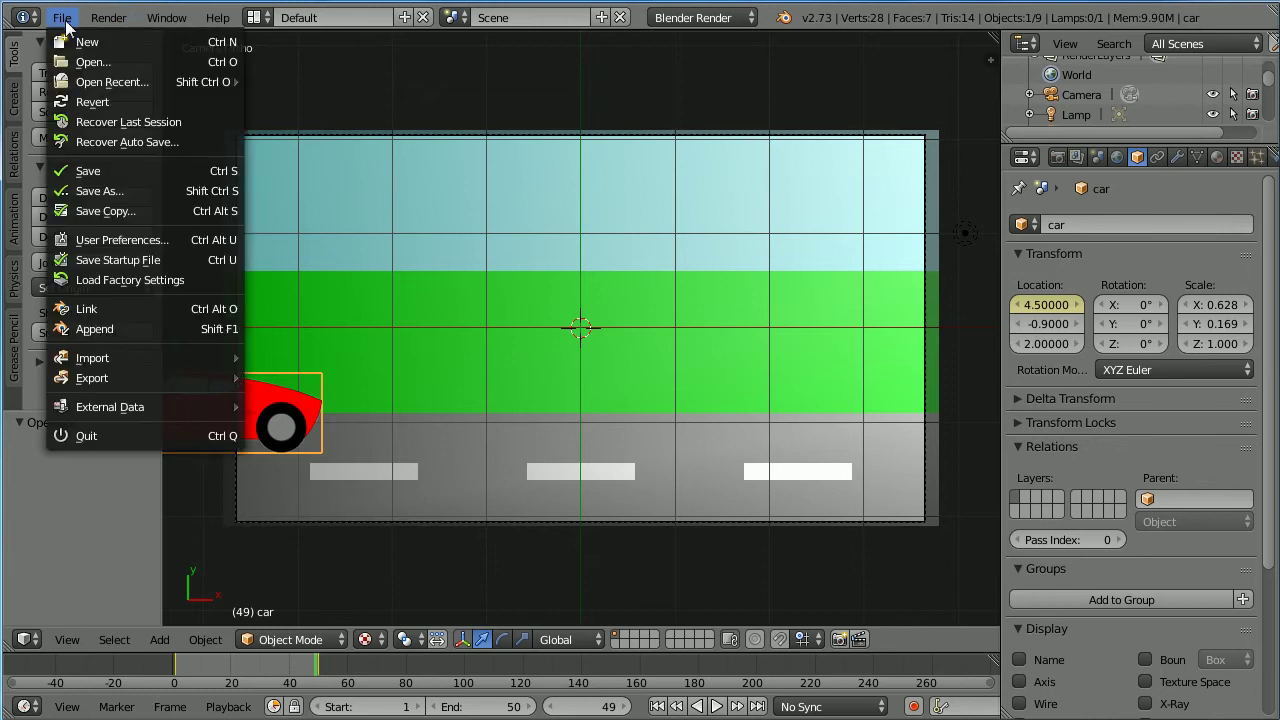
left_click(90, 42)
left_click(93, 57)
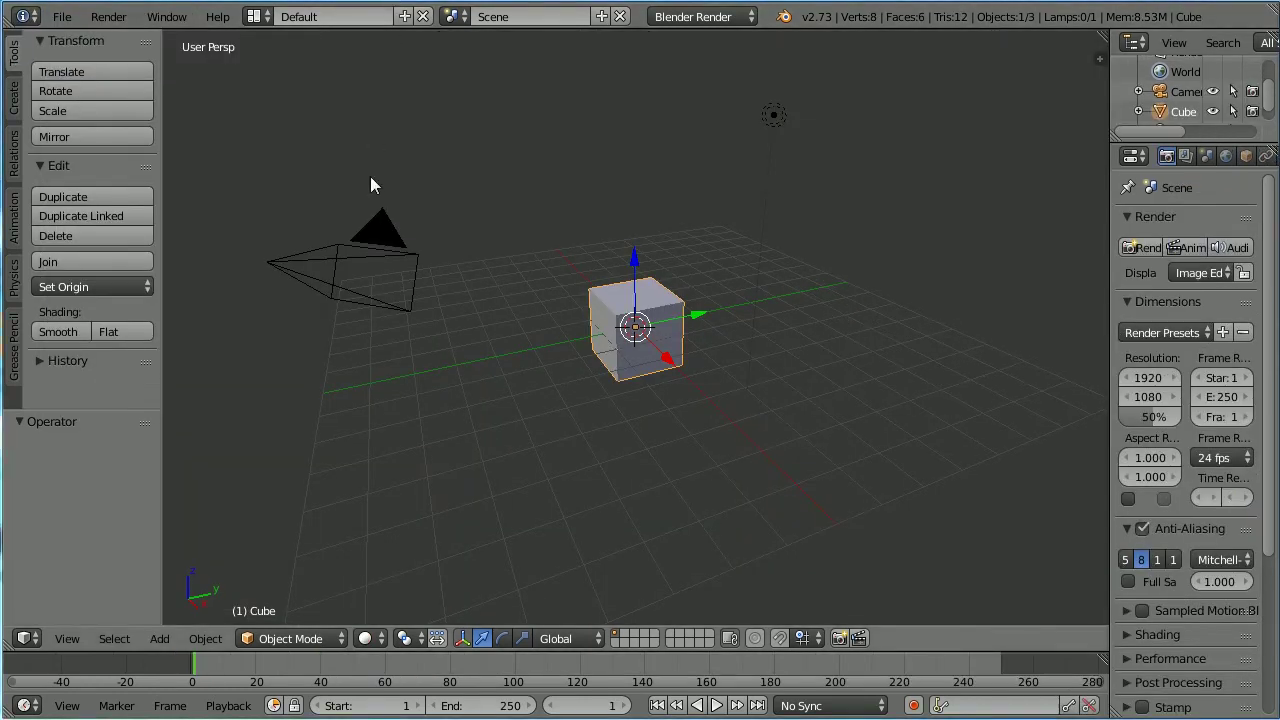
Step: Select the camera and set its X and Y location to 0, with the properties area widened
right_click(382, 228)
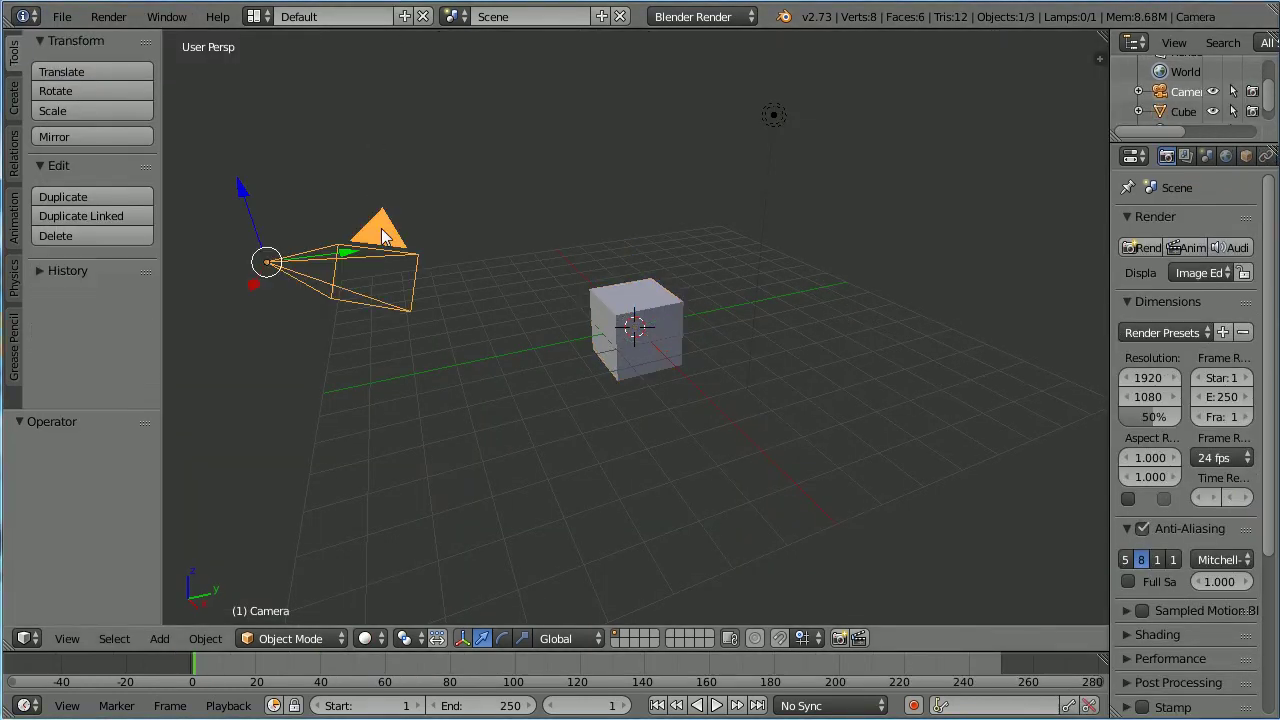
left_click(1241, 160)
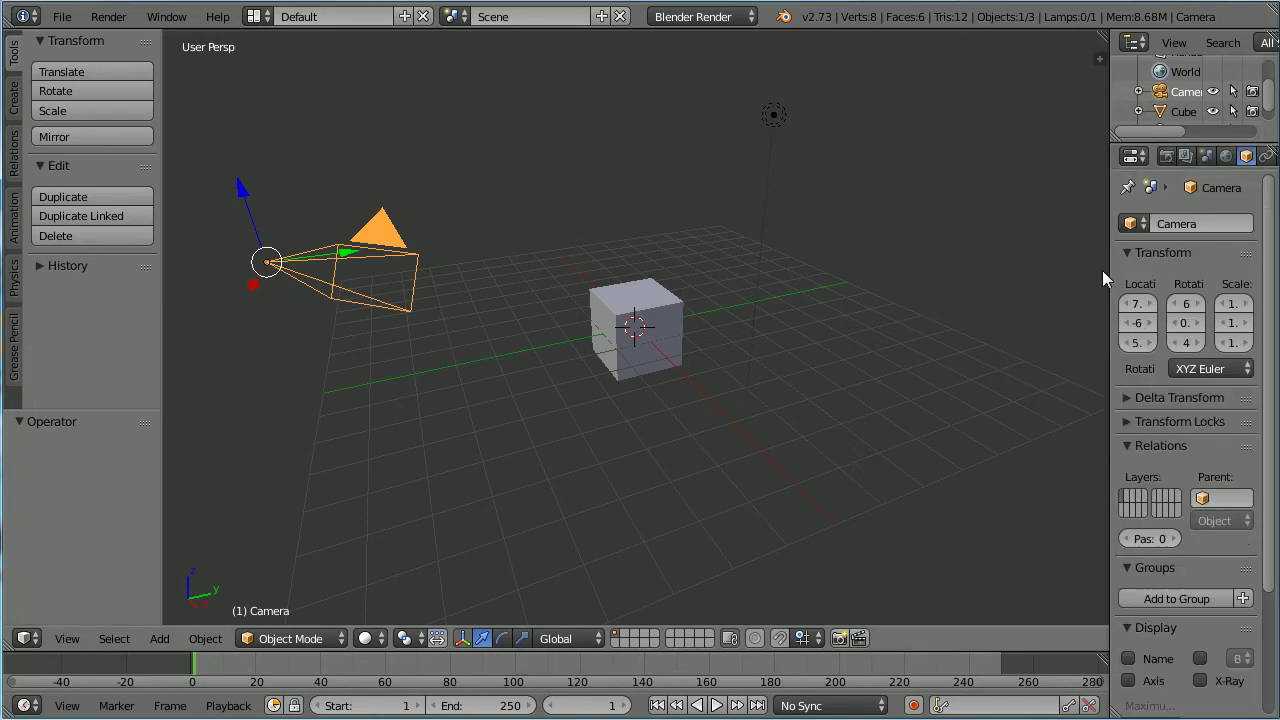
left_click_drag(1108, 268, 1008, 271)
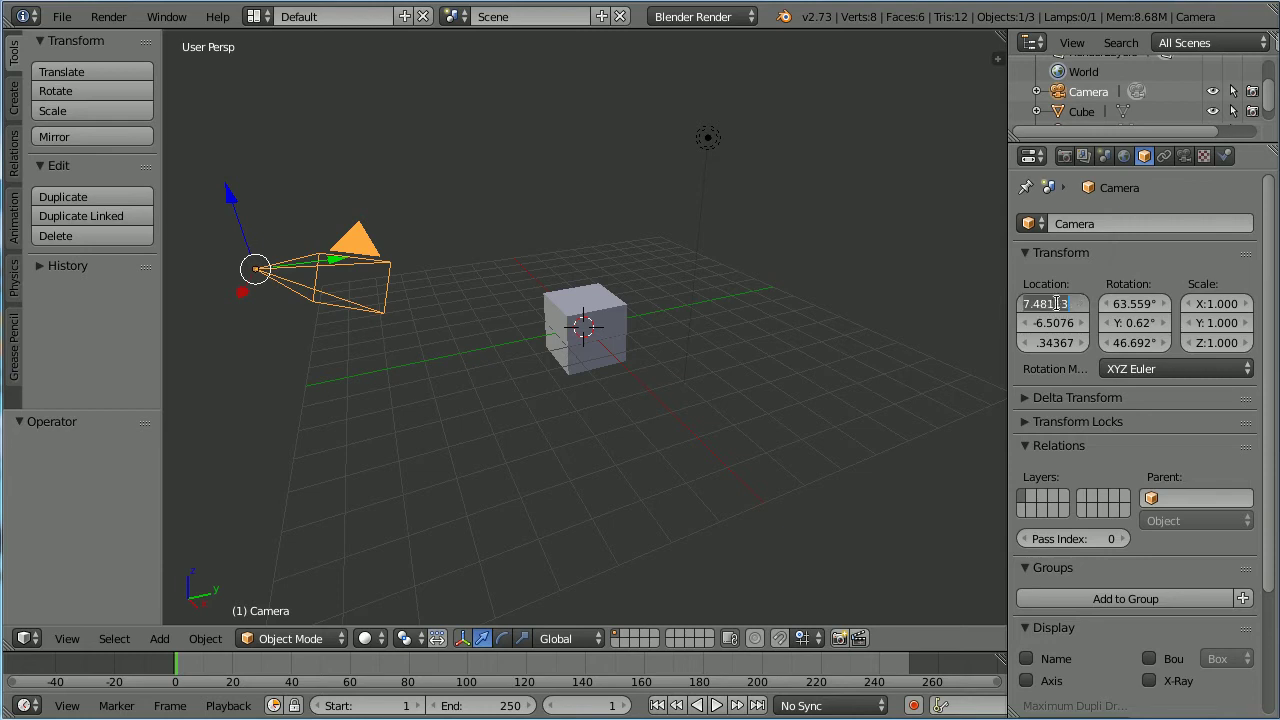
type("0")
left_click(1053, 322)
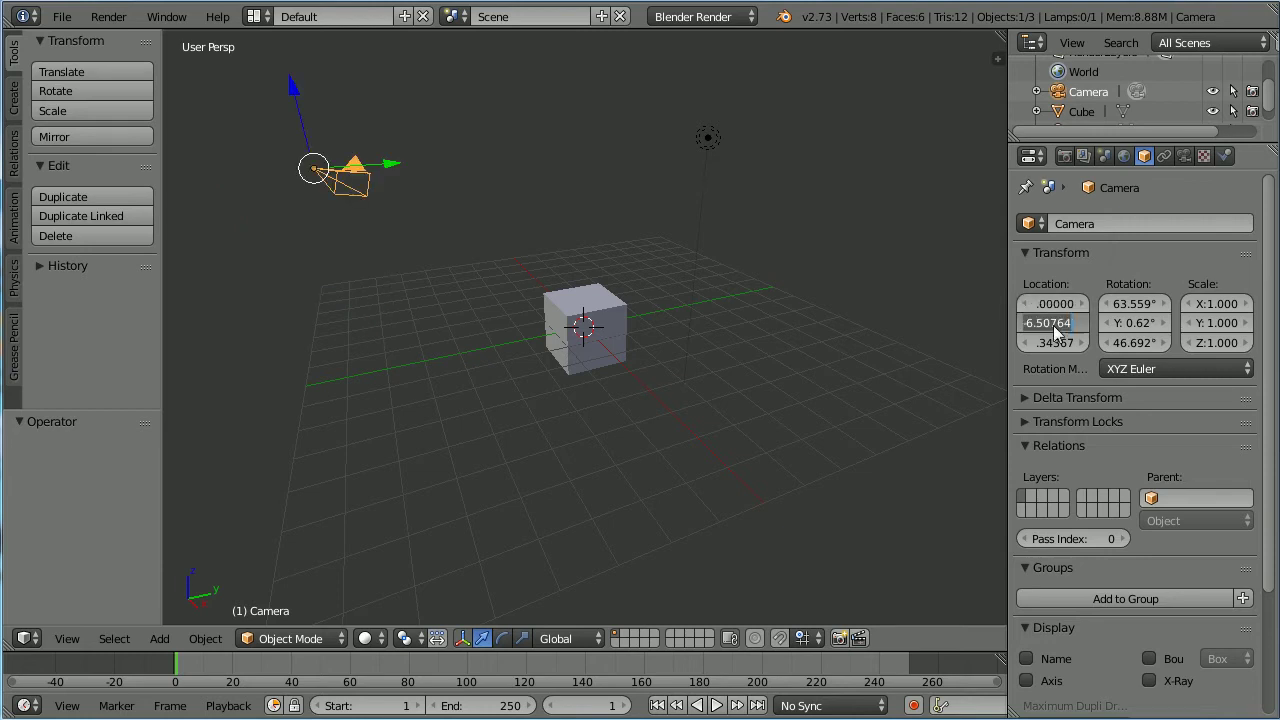
type("0")
Step: Set the camera's X, Y and Z rotation to 0
left_click(1138, 303)
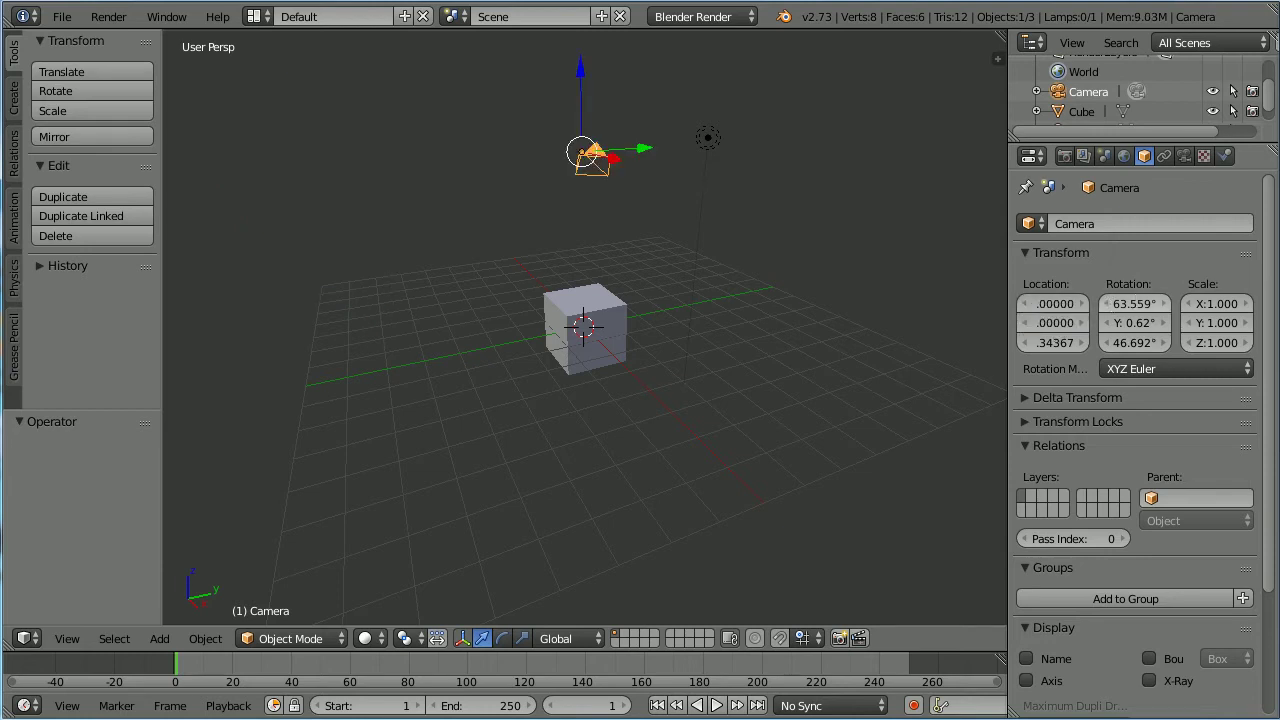
type("0")
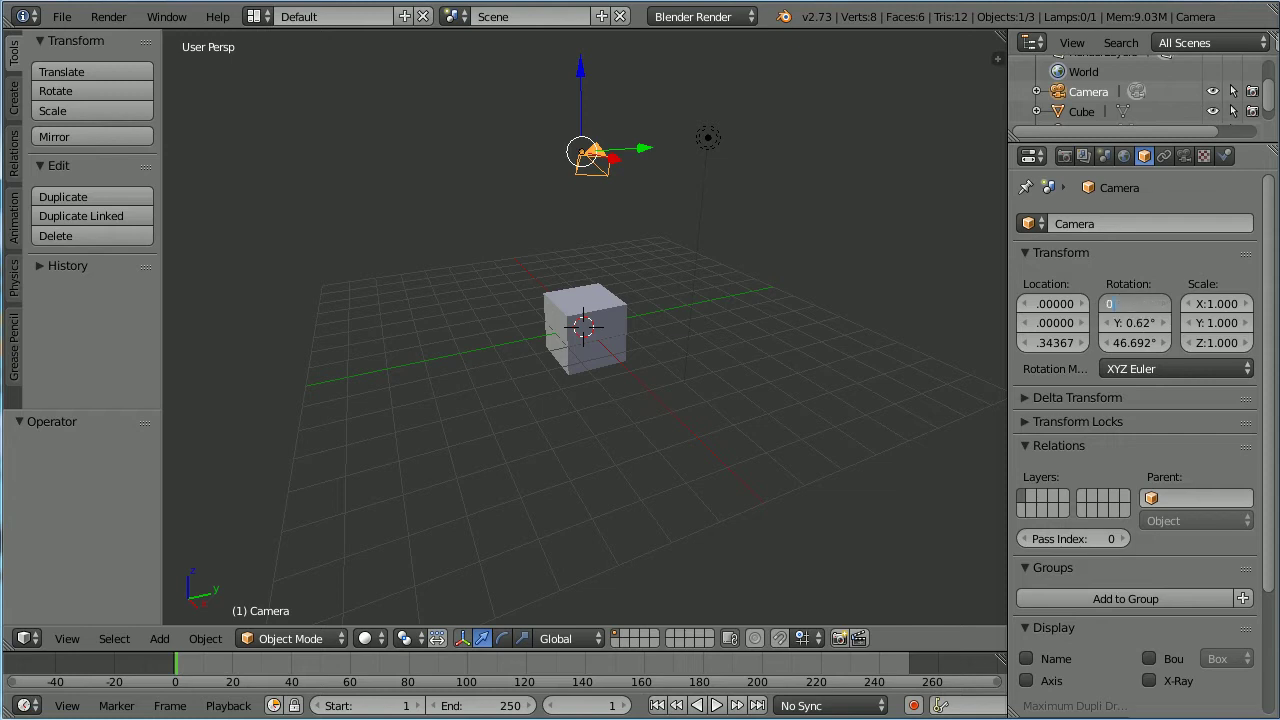
left_click(1135, 322)
type("0")
left_click(1136, 342)
type("0")
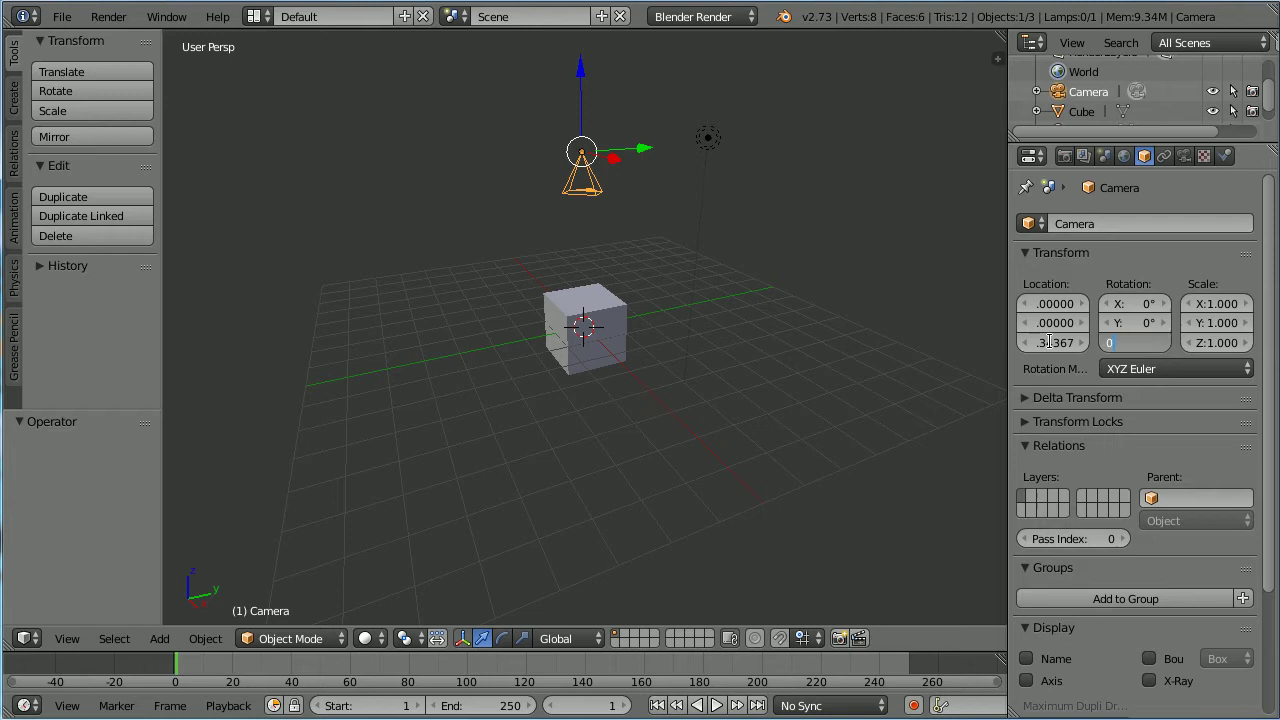
Step: Set the camera's Z location to 11
left_click(1050, 342)
left_click(1052, 343)
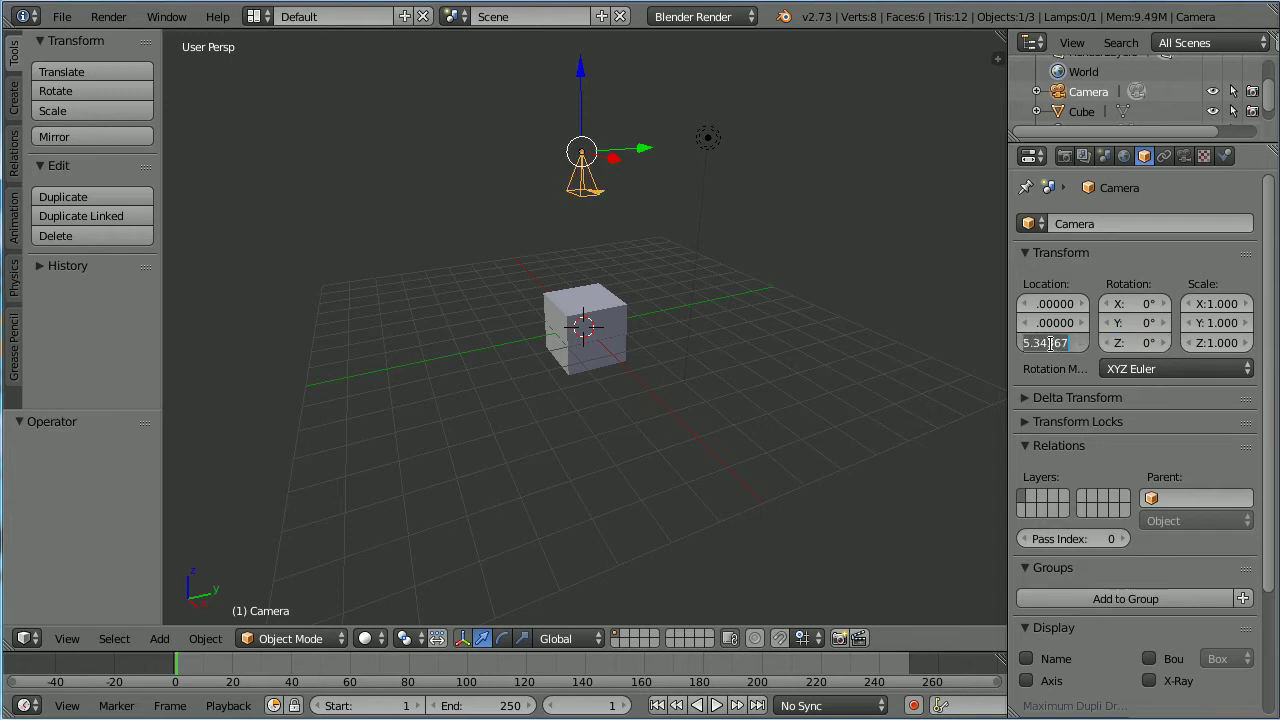
type("11")
key("Return")
Step: Look through the camera and change its lens type to Orthographic
middle_click_drag(743, 291, 756, 390)
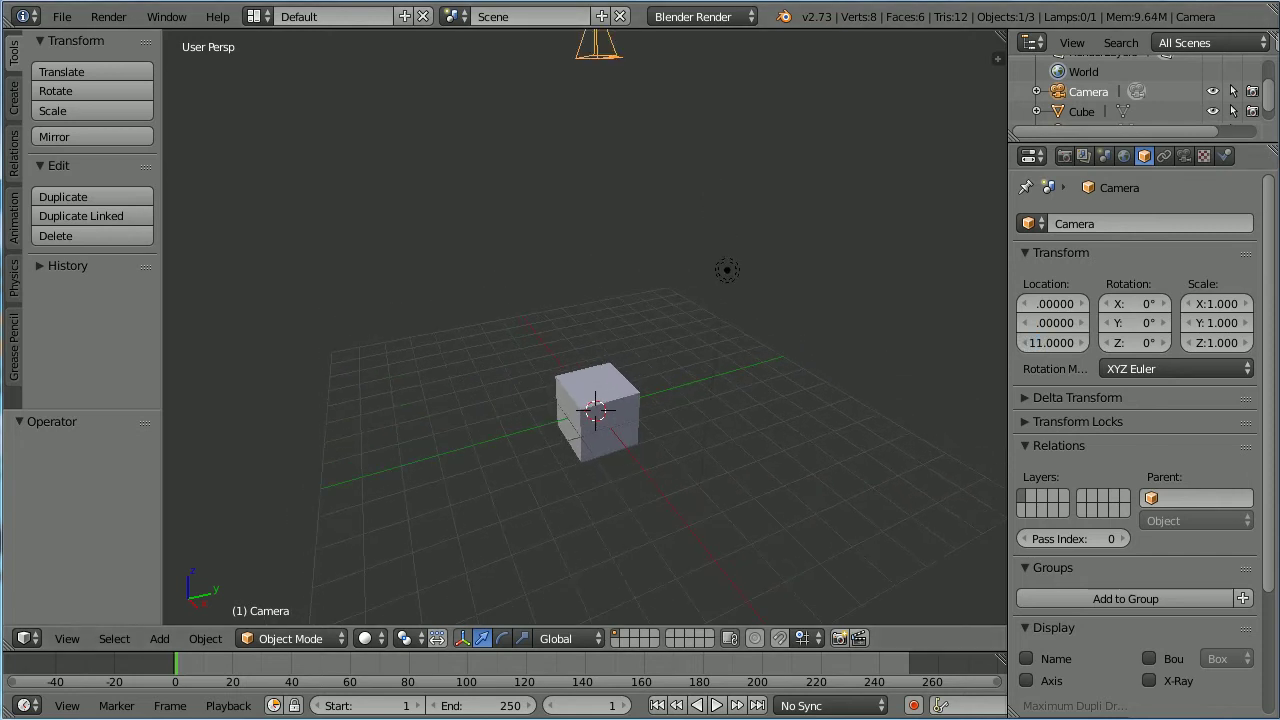
left_click(67, 637)
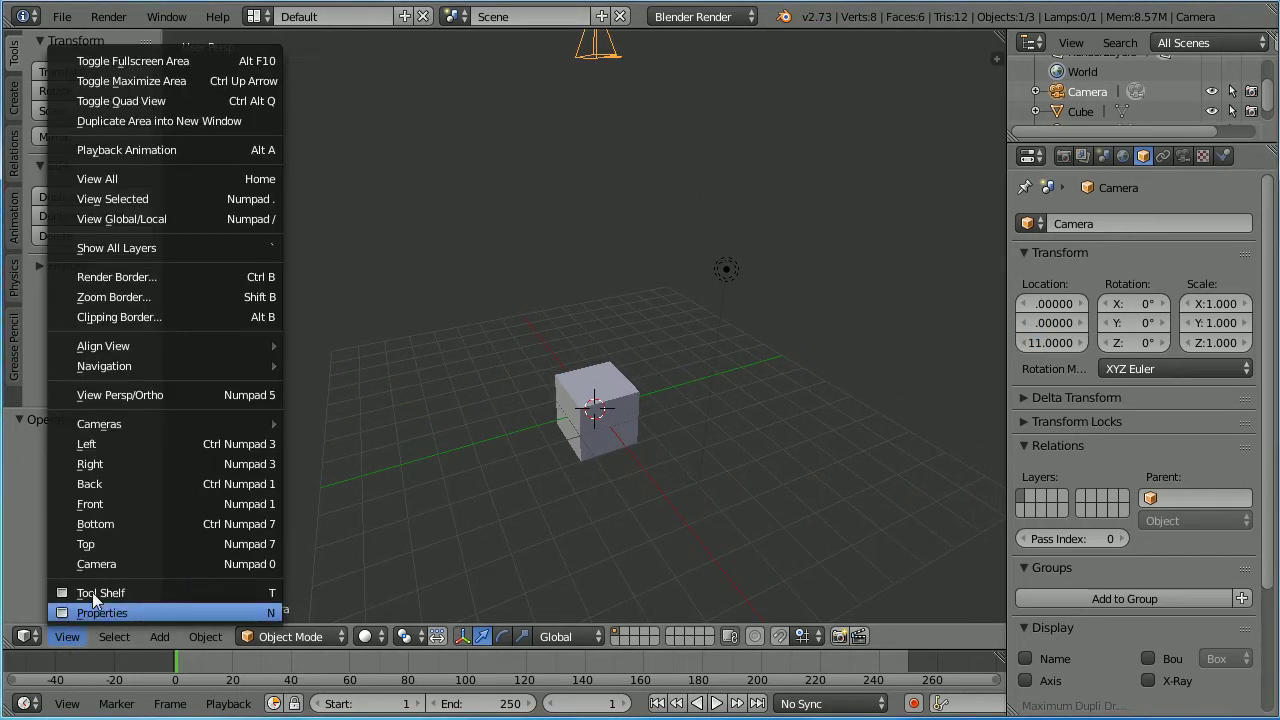
left_click(185, 567)
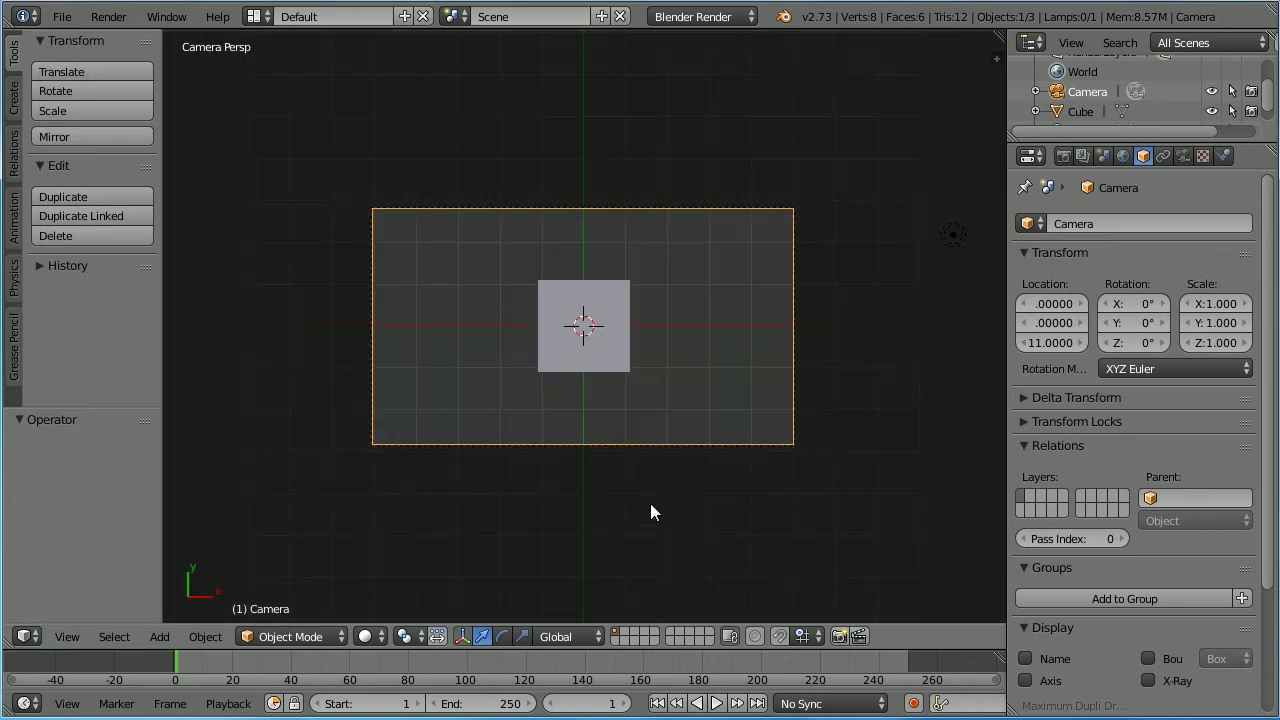
scroll(650, 512, "up", 2)
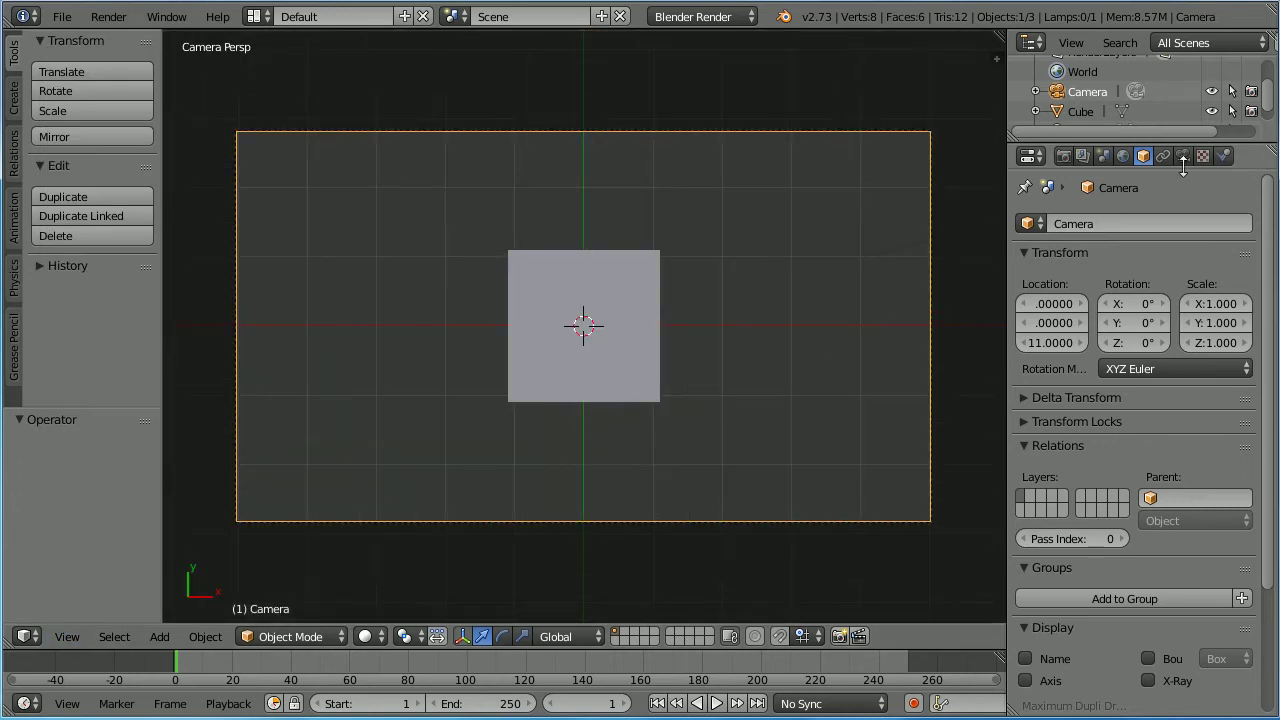
left_click(1185, 158)
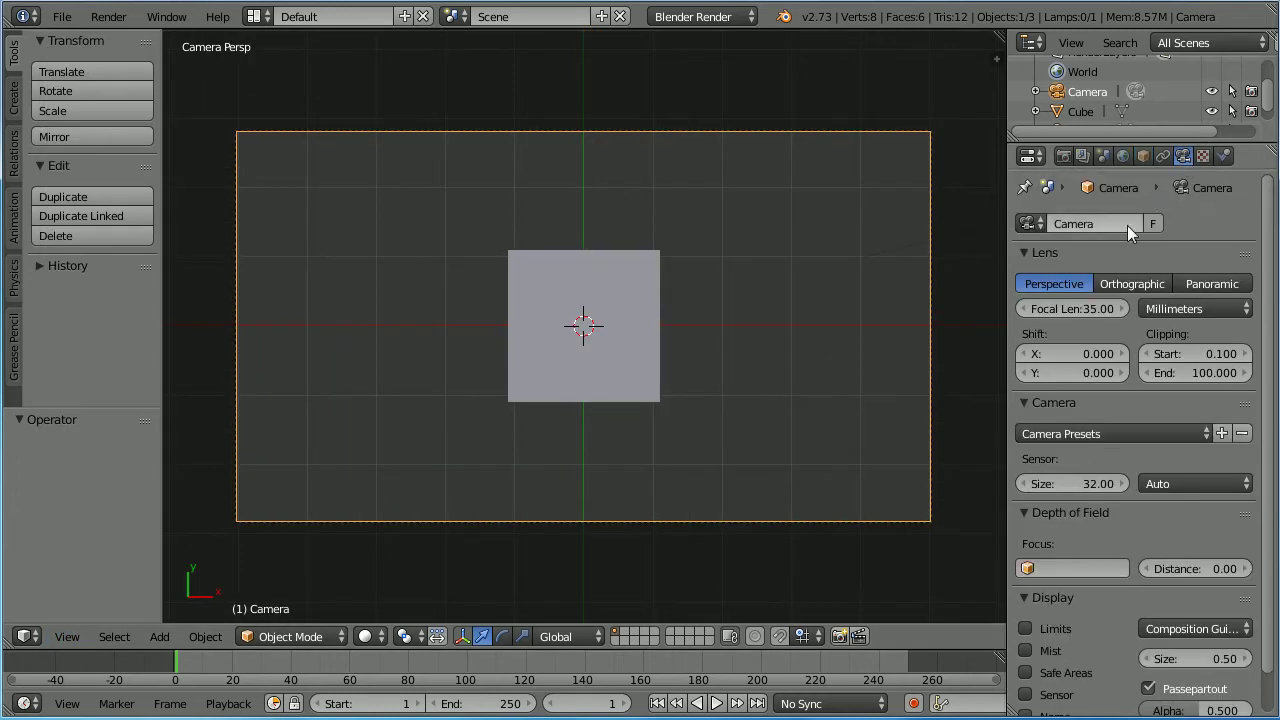
left_click(1129, 284)
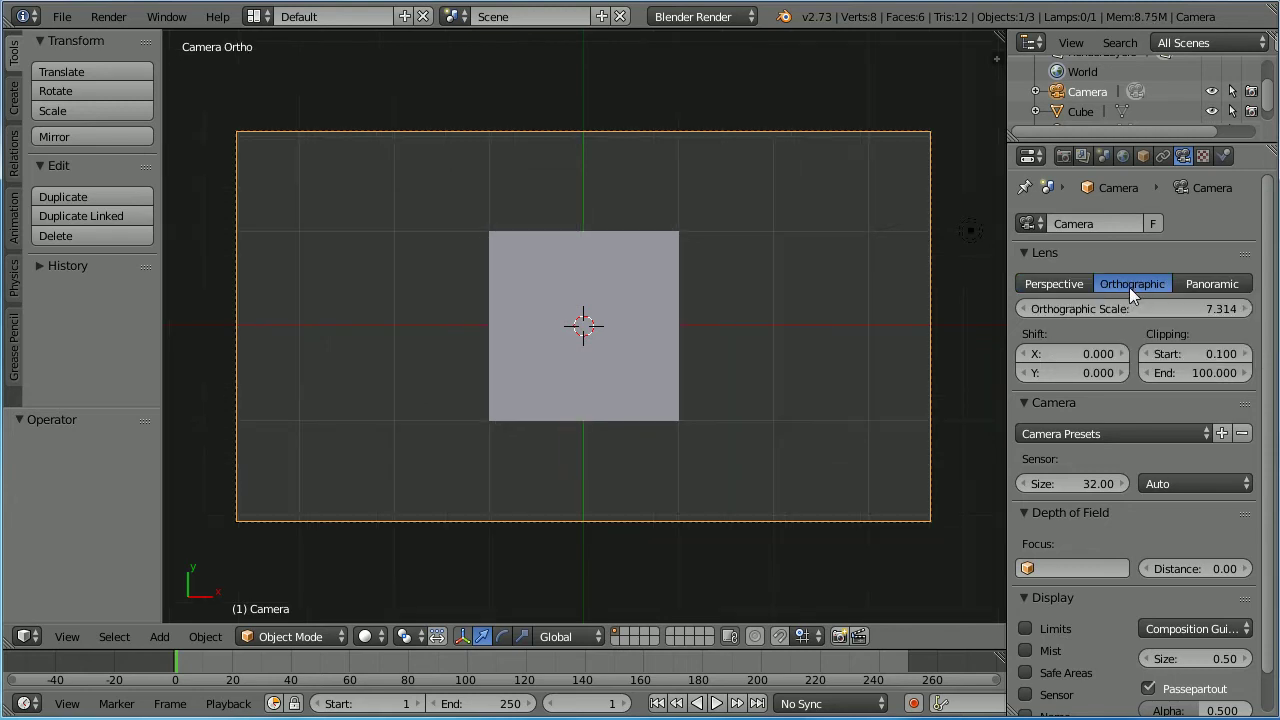
Step: Delete the default cube
right_click(663, 397)
key("x")
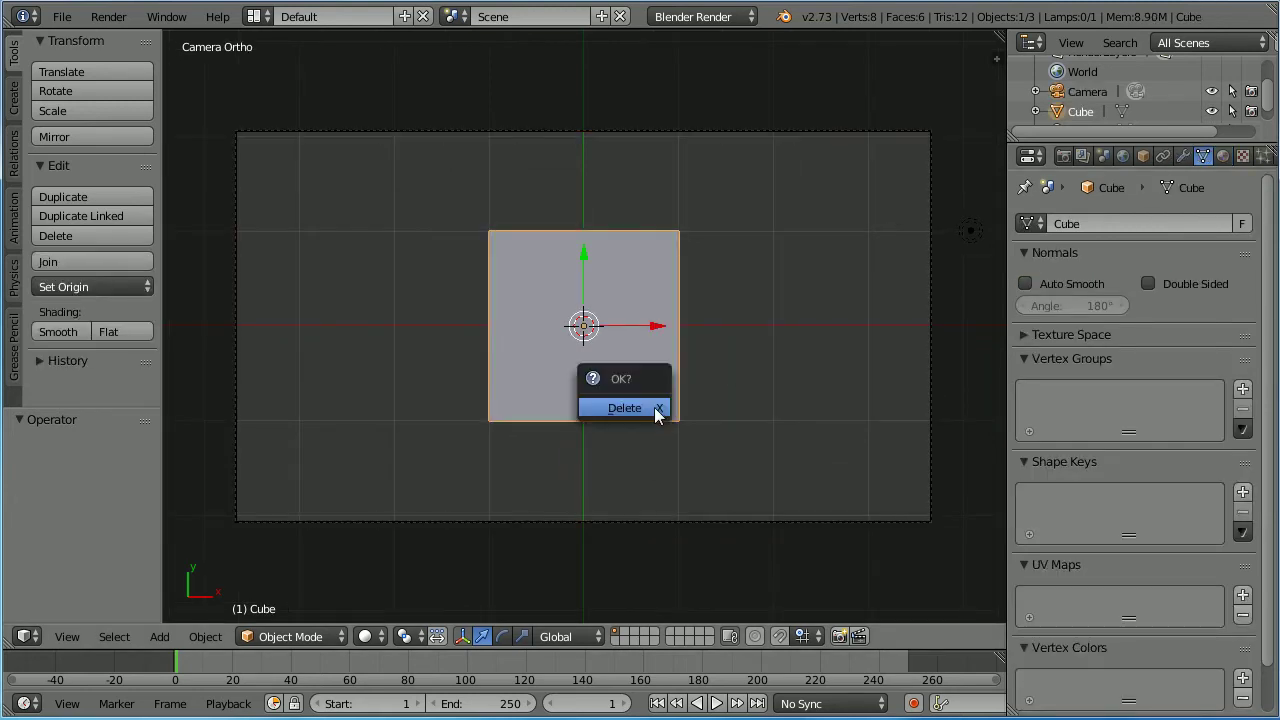
left_click(654, 409)
Step: Add a mesh plane at the scene's centre and name the object car
left_click(169, 633)
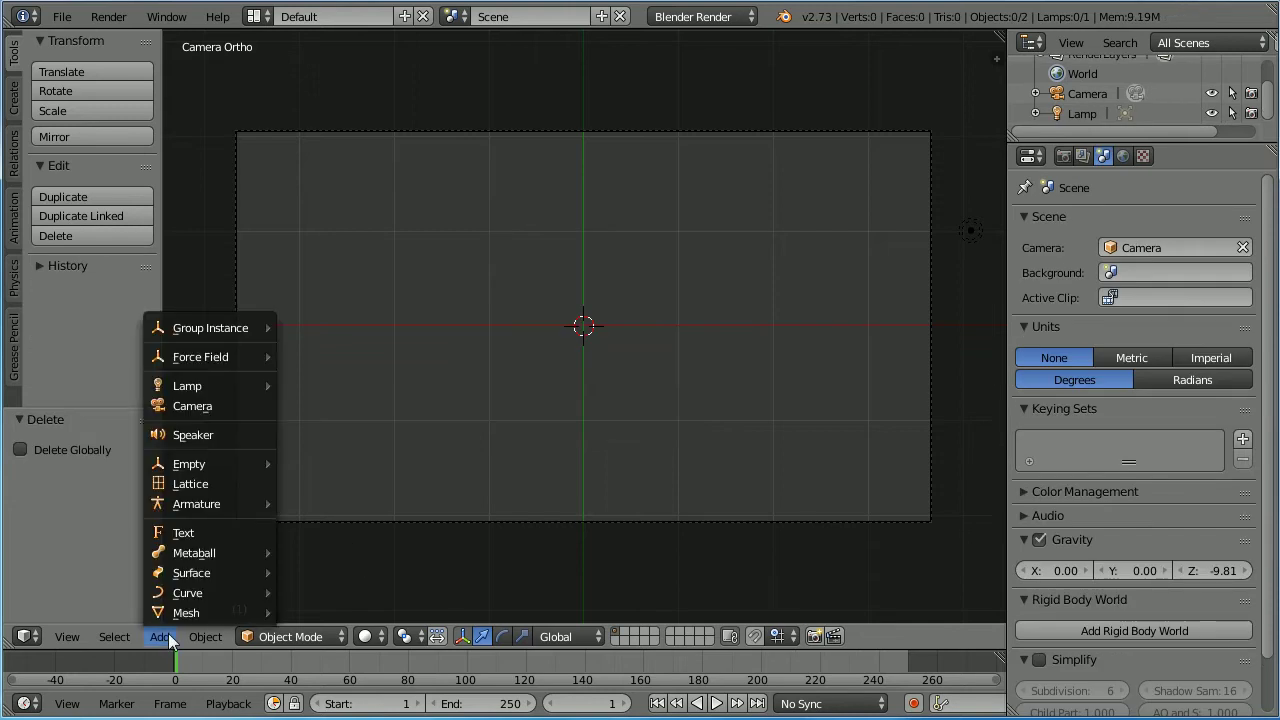
mouse_move(186, 612)
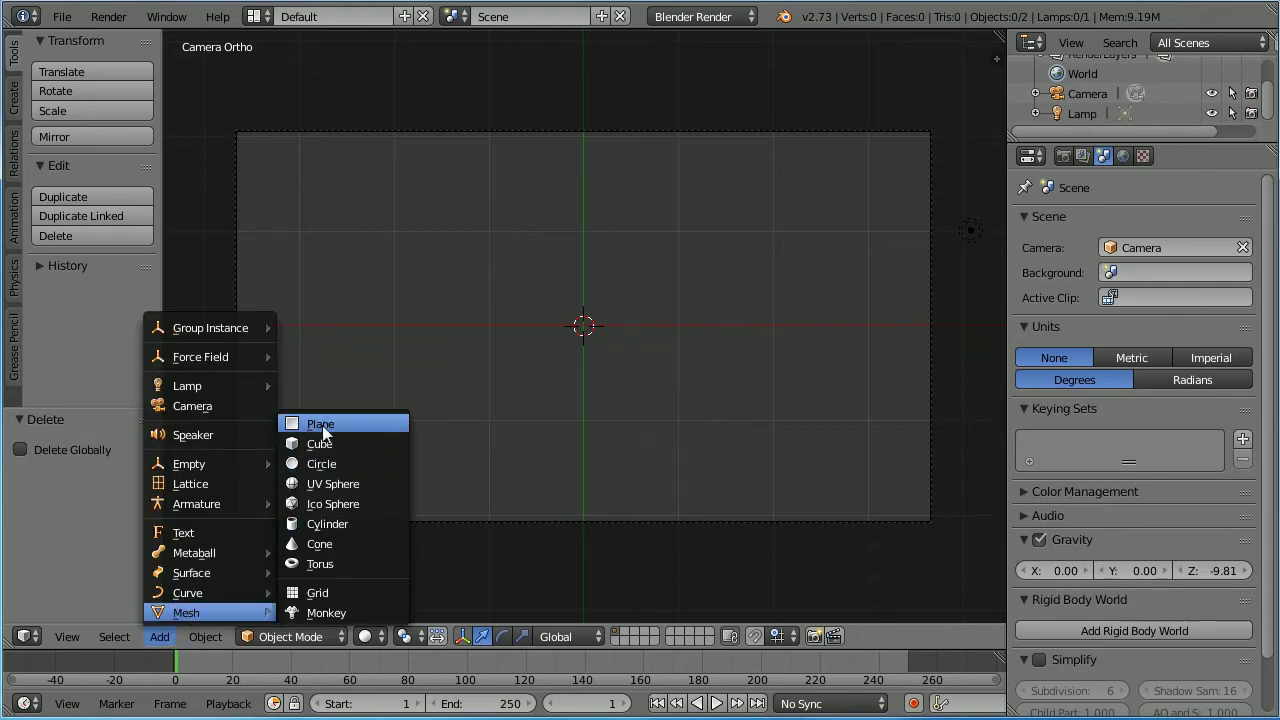
left_click(386, 424)
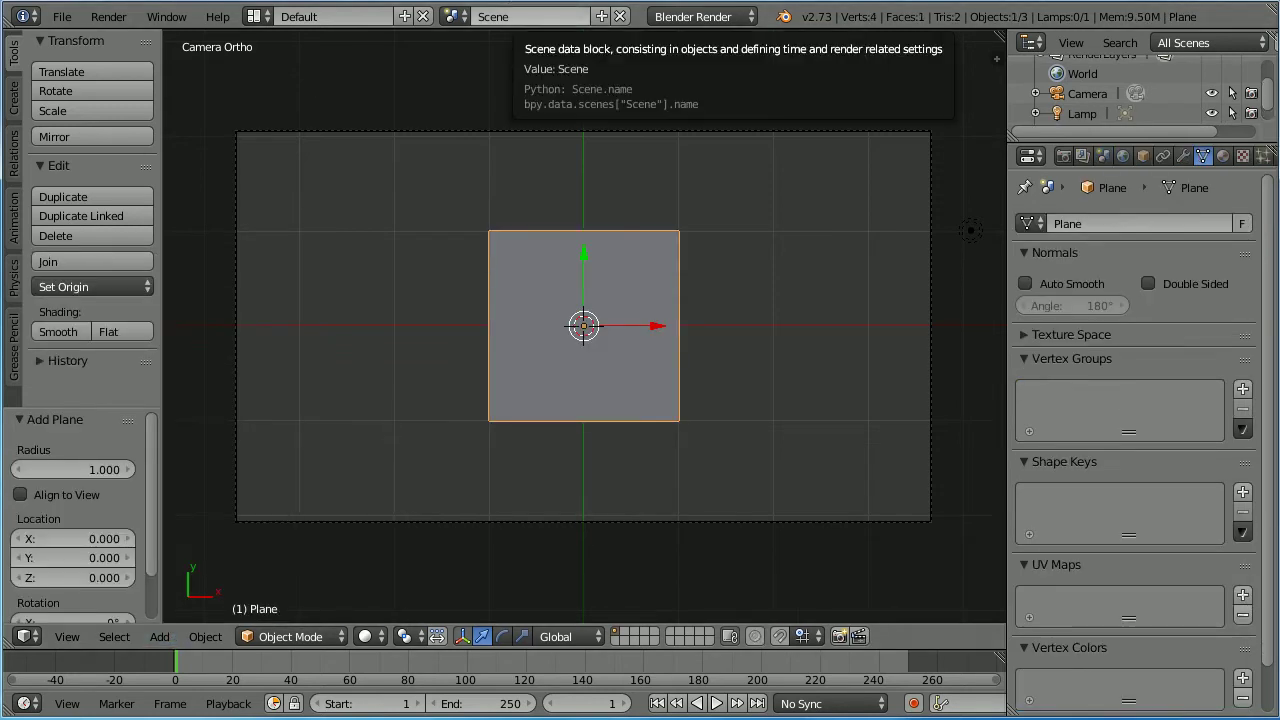
left_click(1143, 156)
left_click(1089, 224)
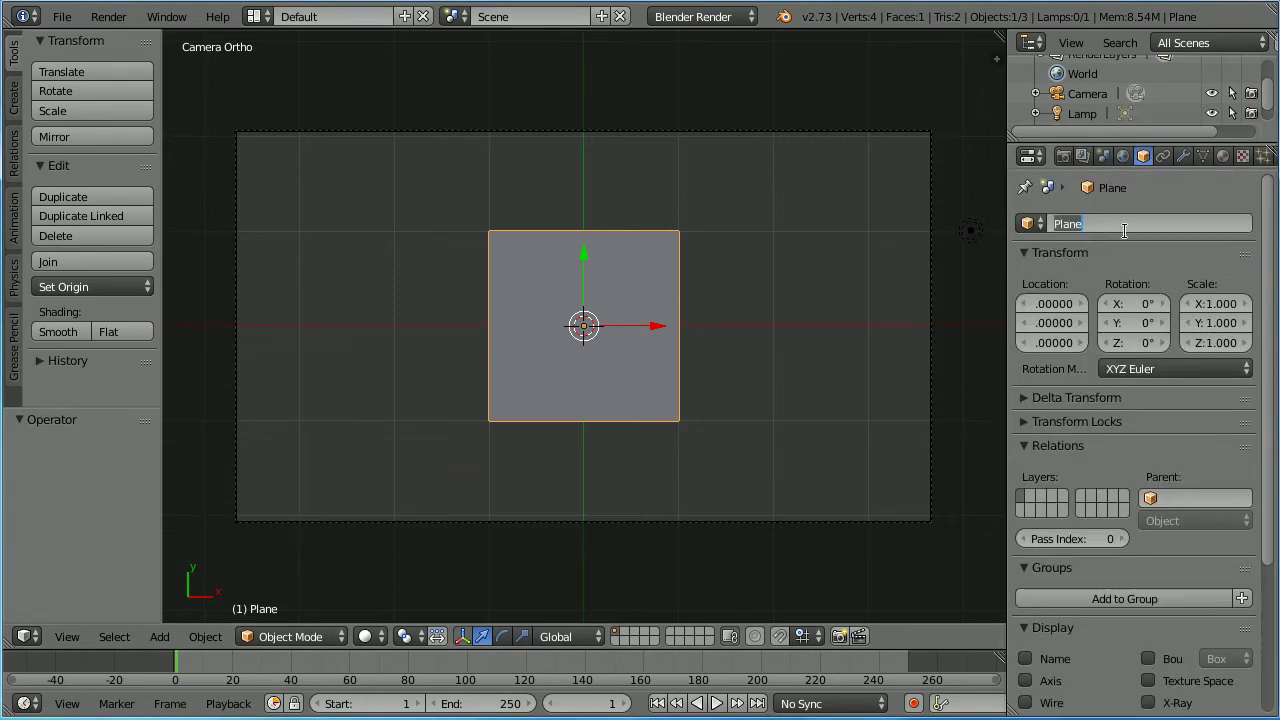
type("car")
key("Return")
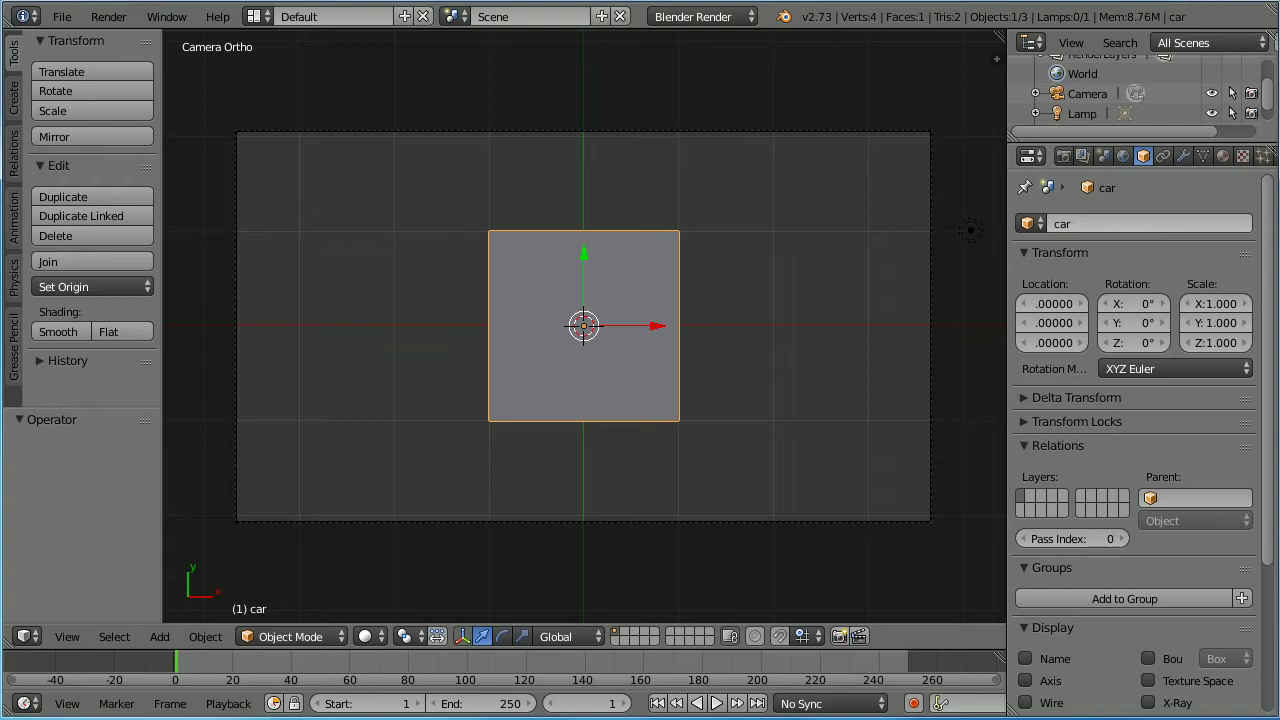
Step: Split the 3D view into two side-by-side areas and make one a UV/Image Editor
left_click_drag(996, 52, 522, 42)
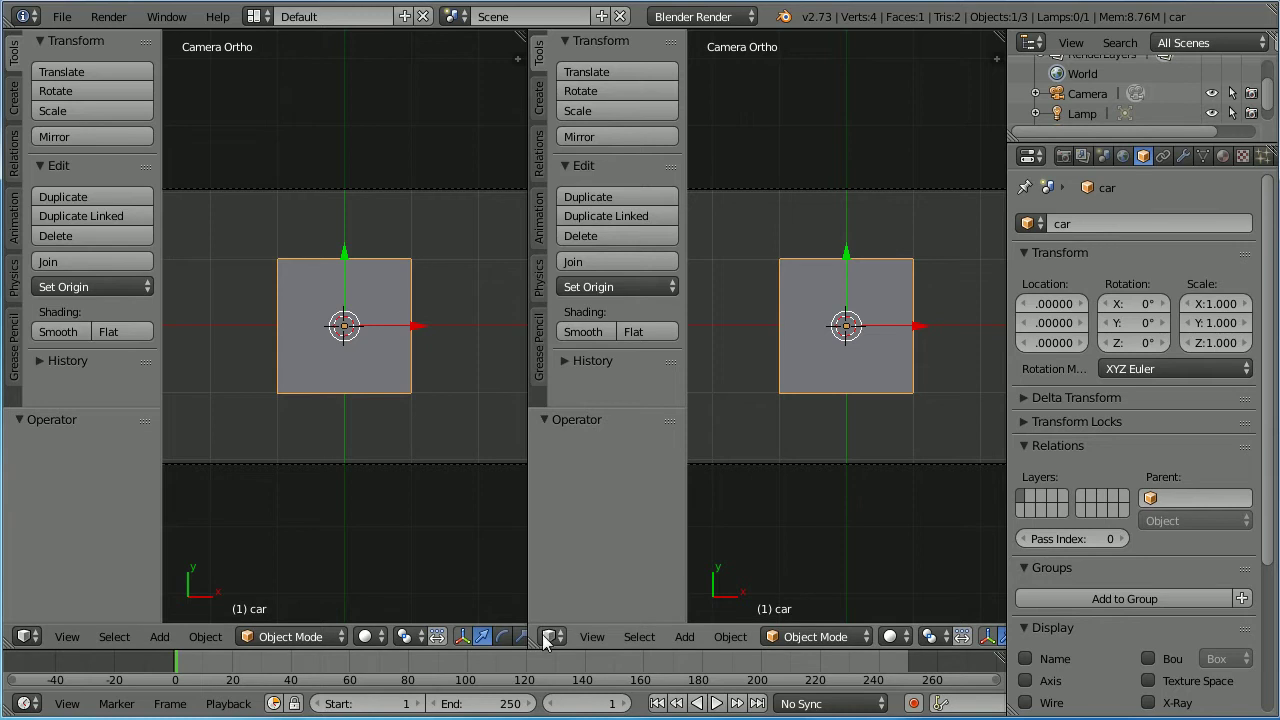
left_click(545, 636)
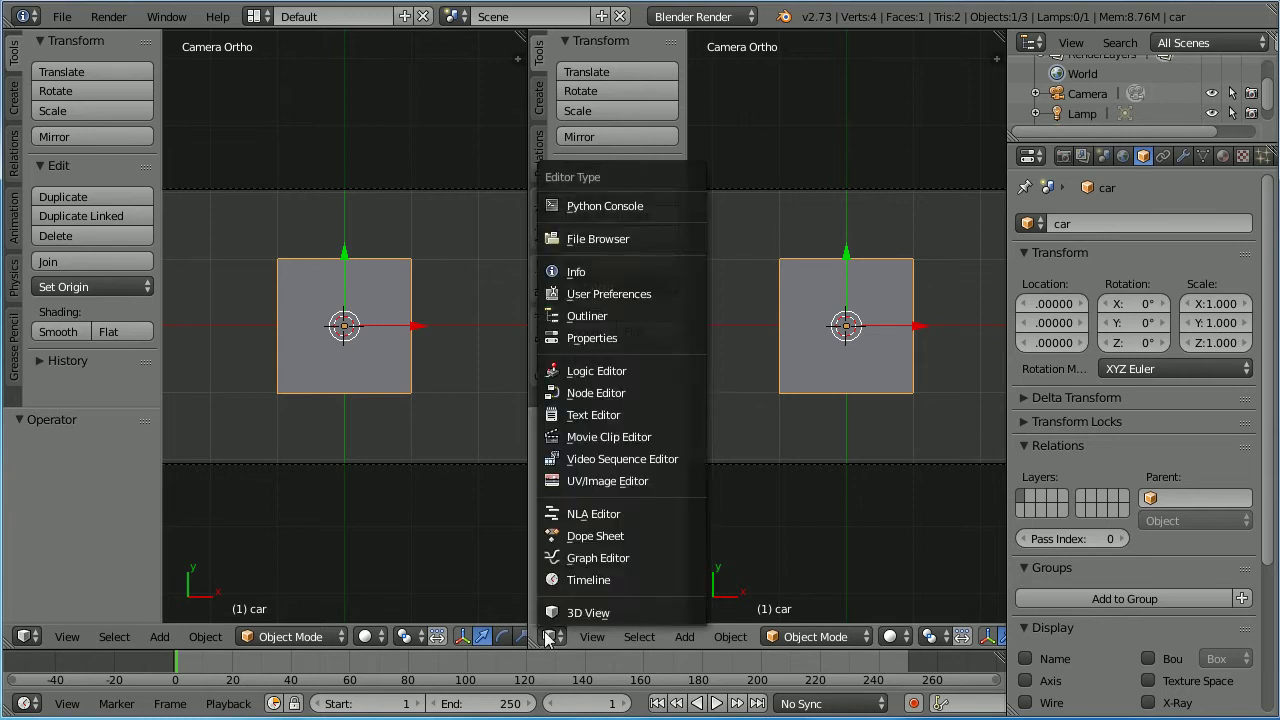
left_click(648, 482)
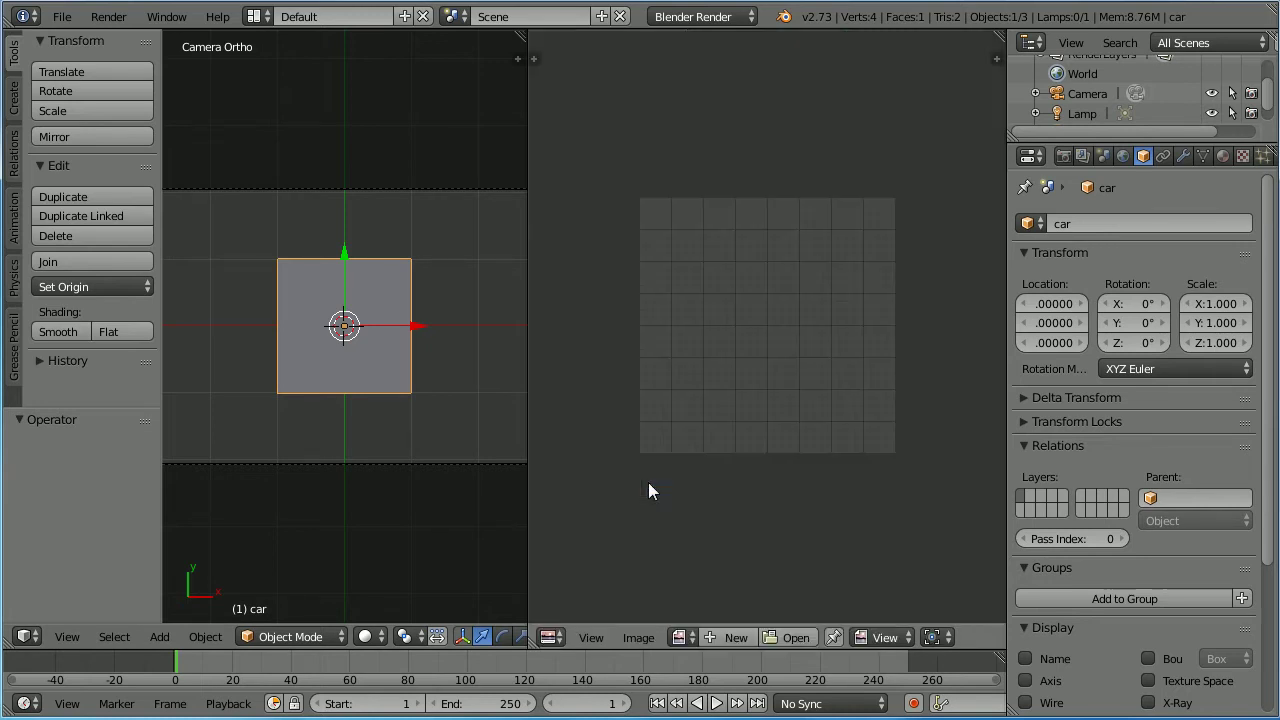
Step: Open the image amxCar2.png from the car folder in the UV/Image Editor
left_click(790, 637)
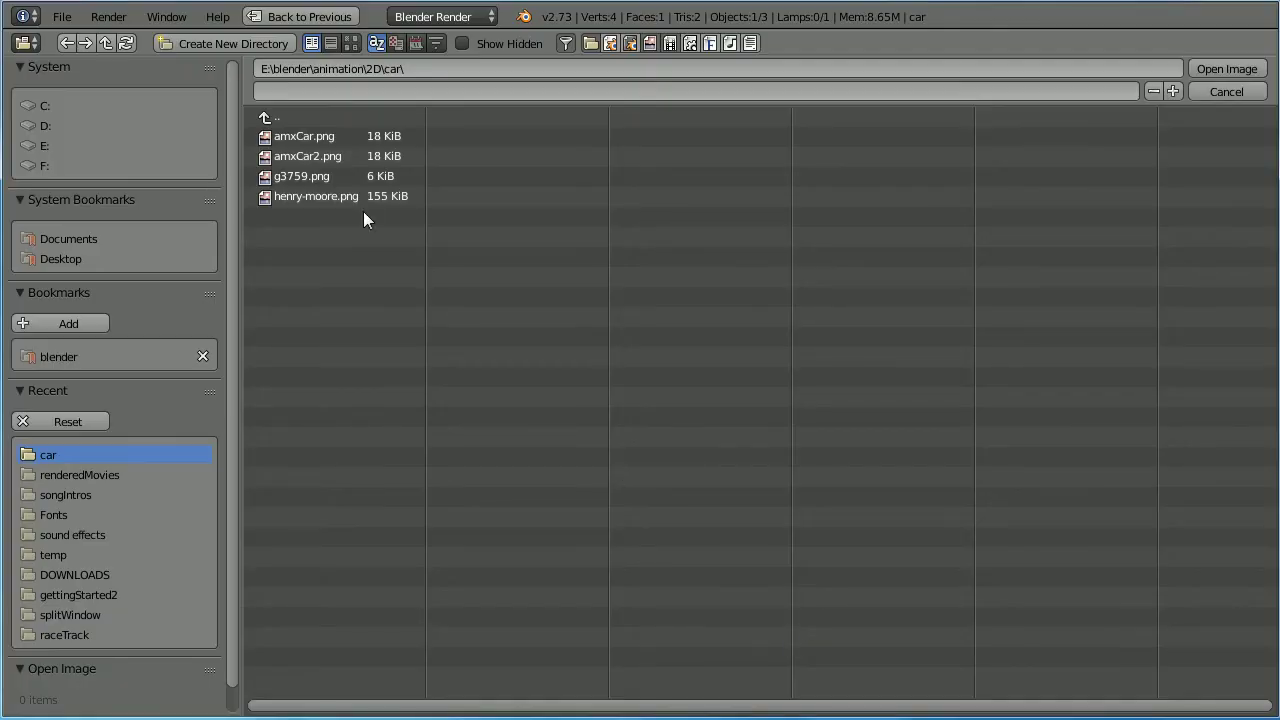
left_click(270, 119)
left_click(272, 136)
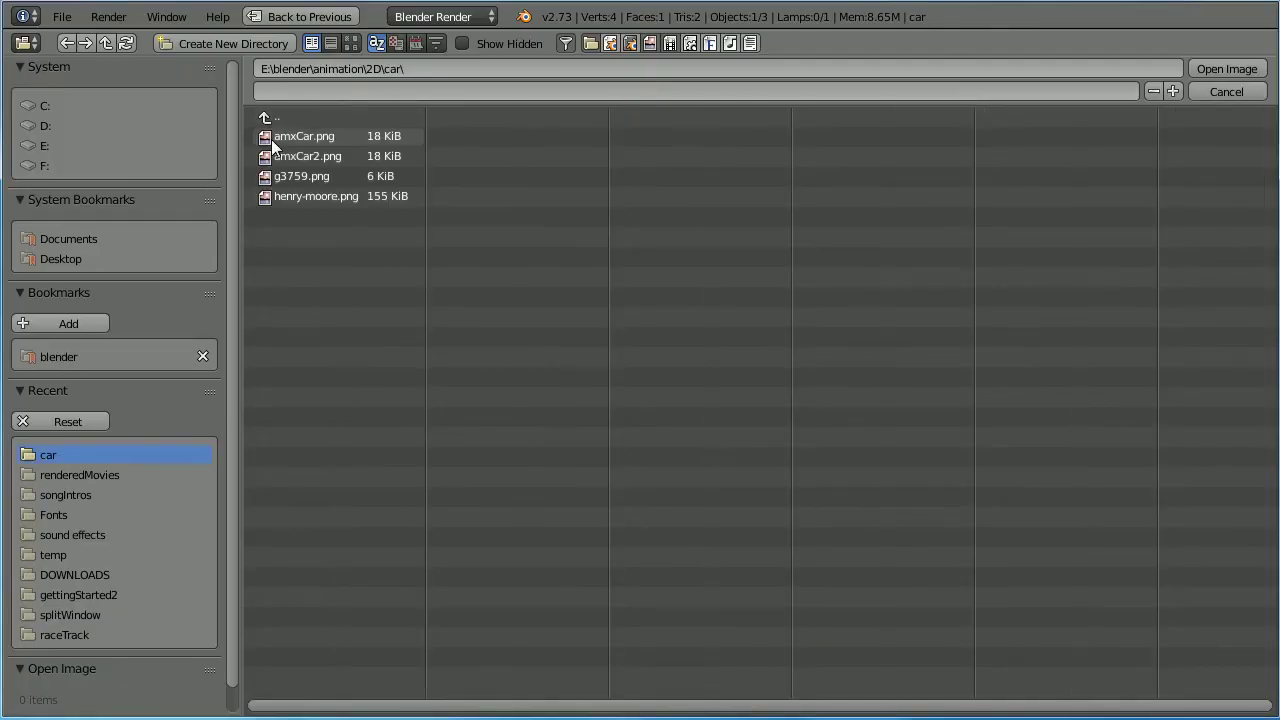
left_click(298, 156)
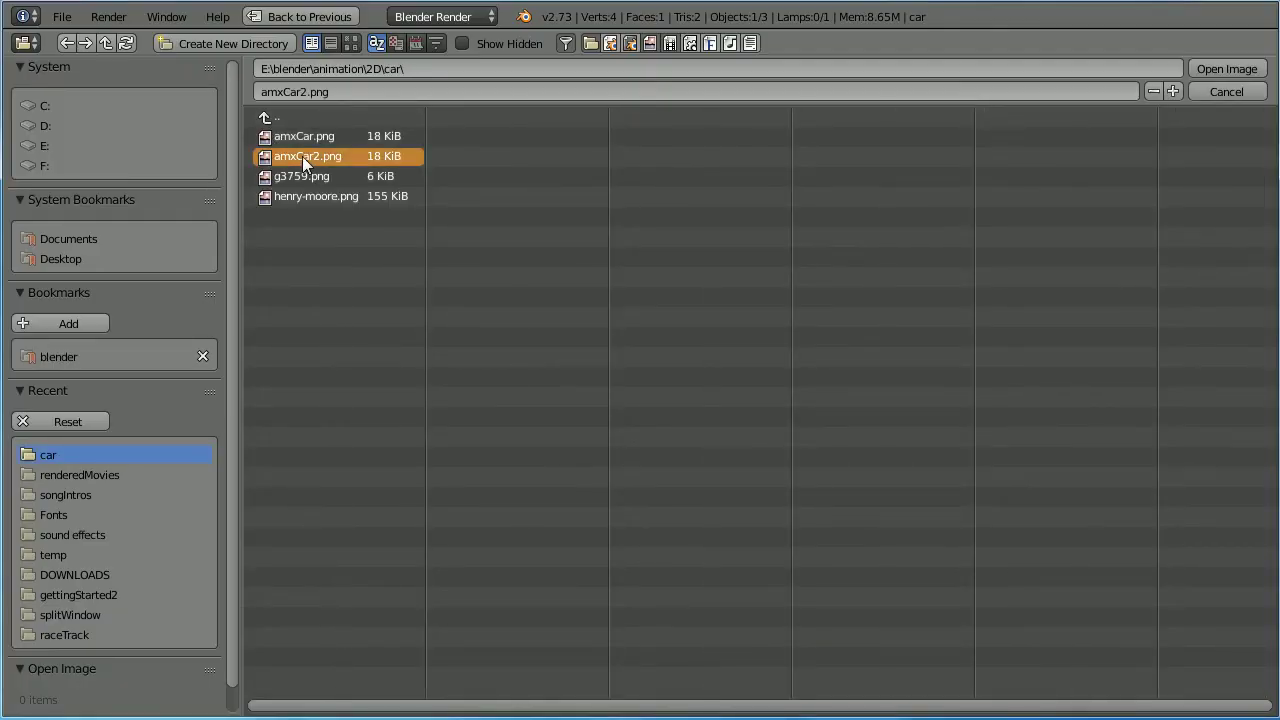
left_click(1229, 70)
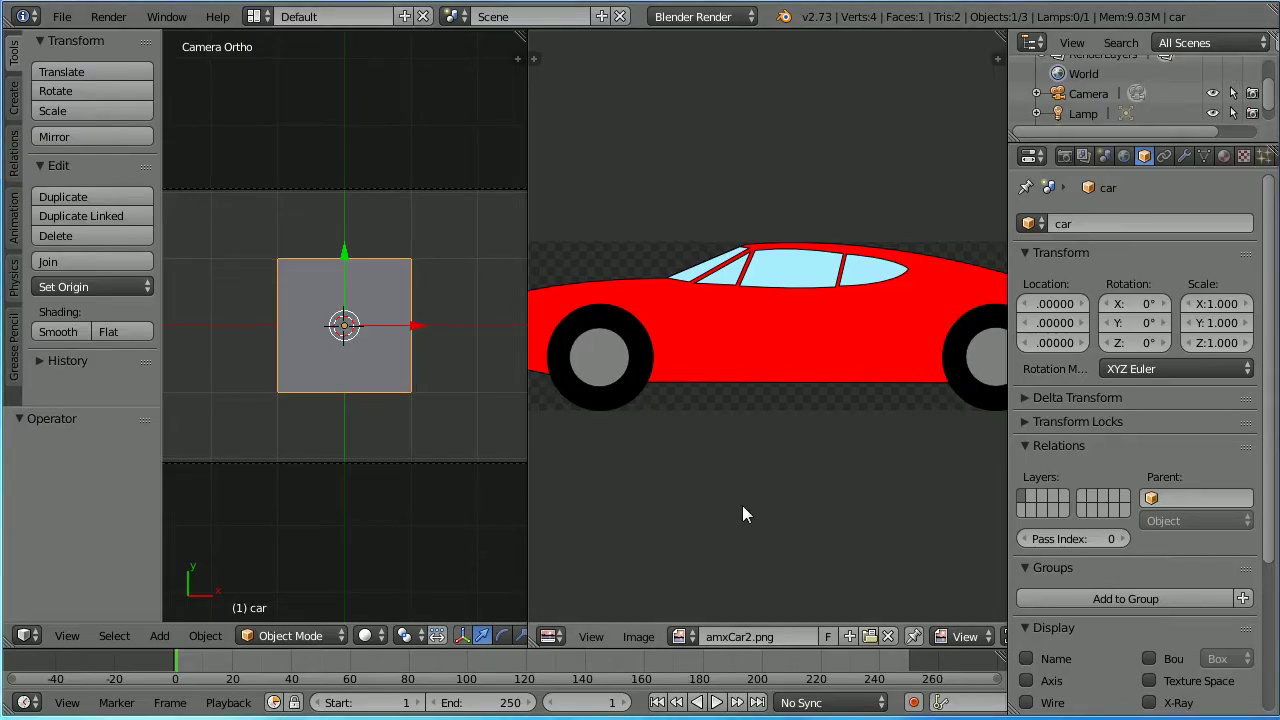
scroll(775, 487, "down", 3)
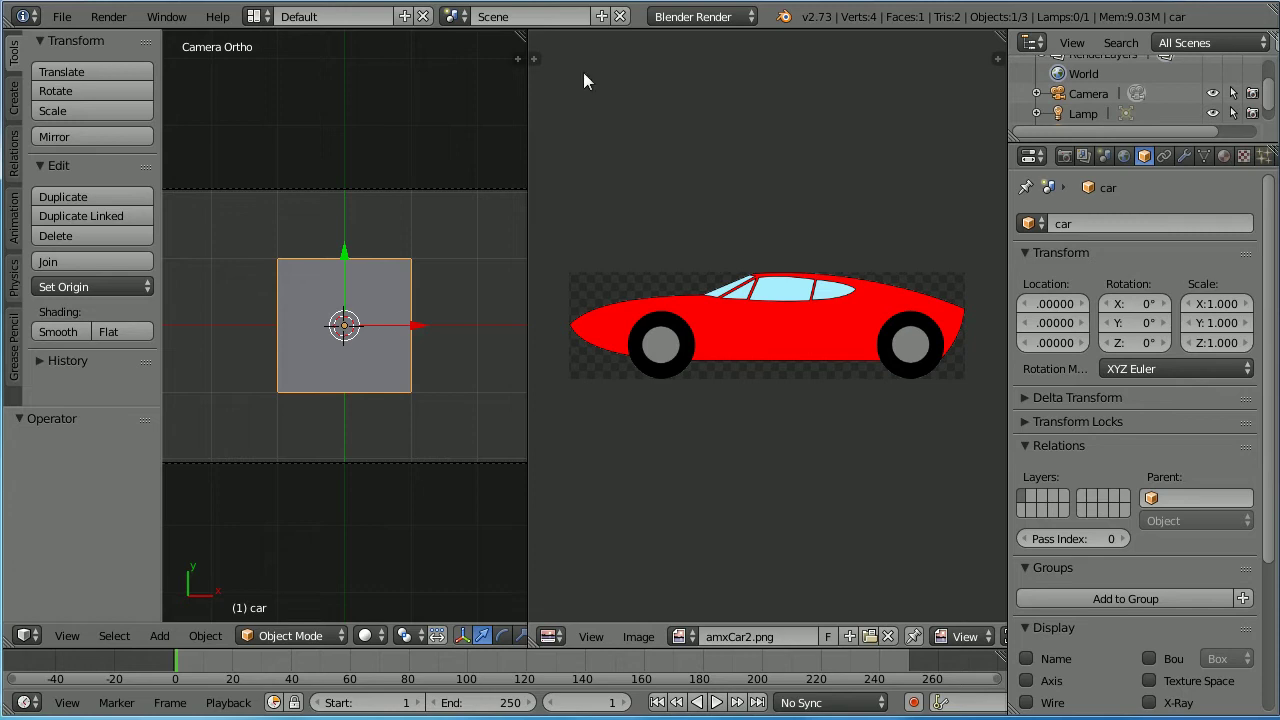
Step: Put the car plane into Edit Mode and UV Unwrap it with the Unwrap method
key("Tab")
key("Tab")
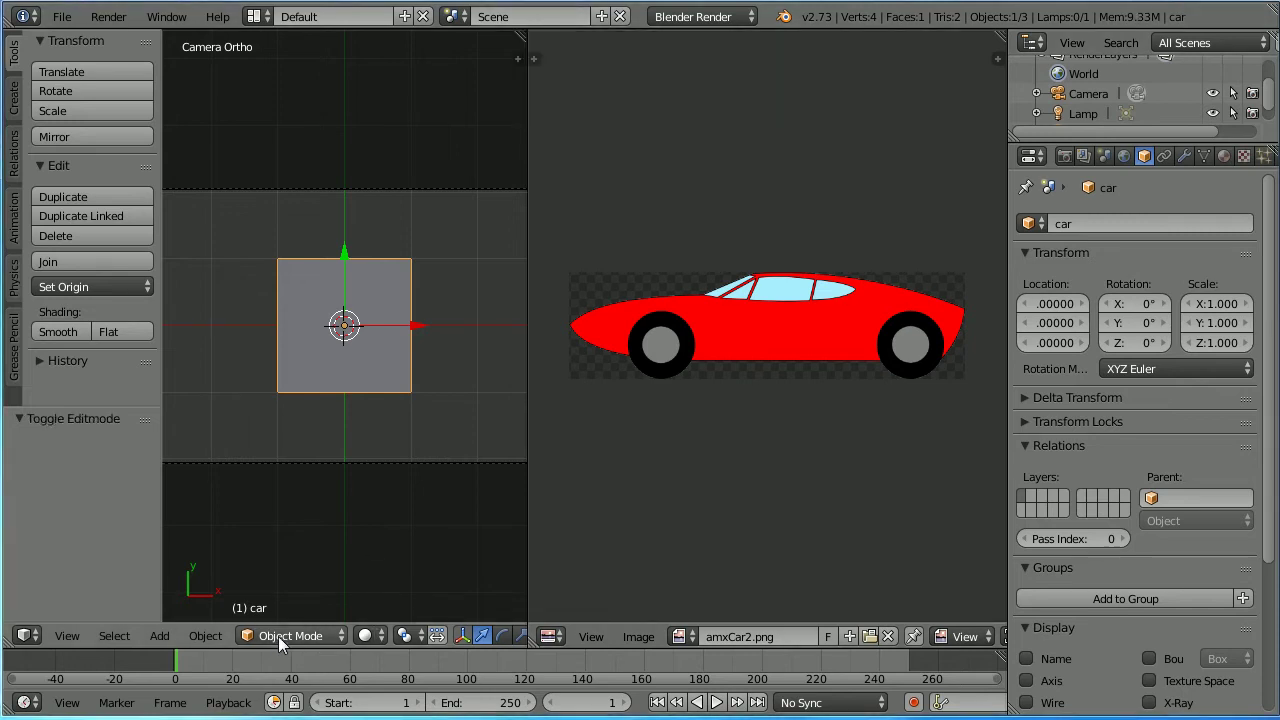
left_click(278, 636)
left_click(290, 590)
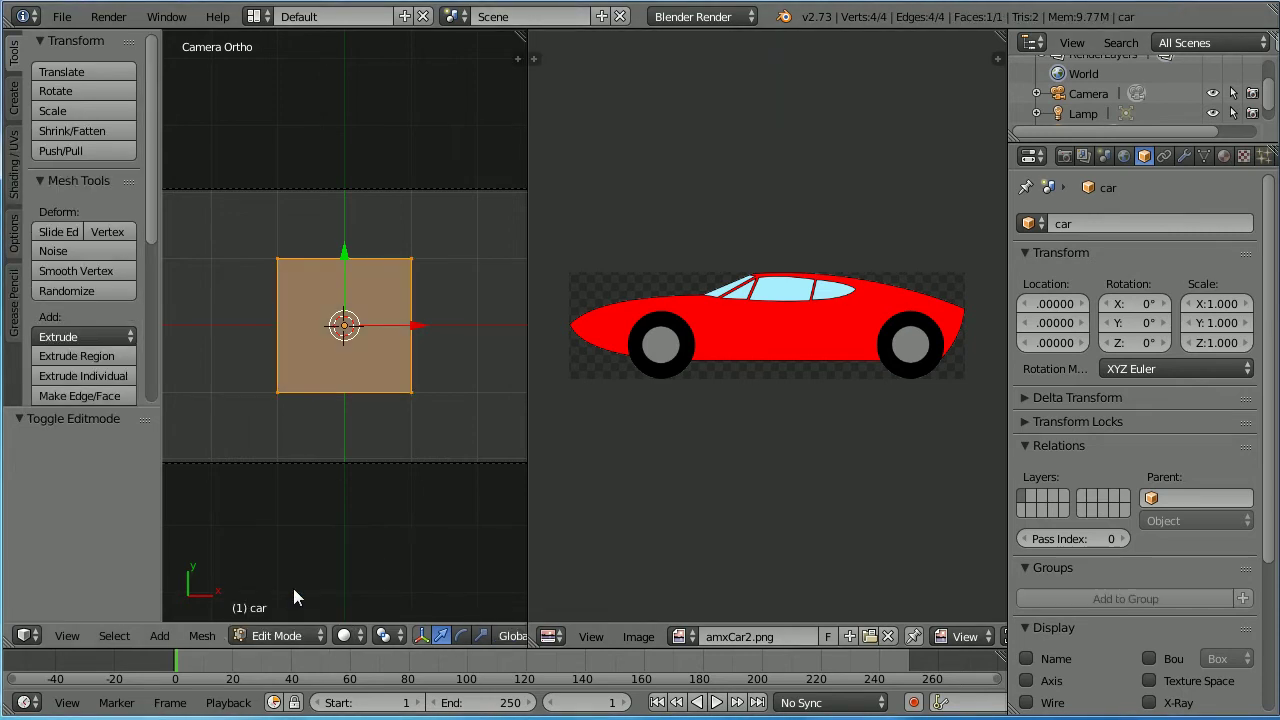
left_click(205, 636)
mouse_move(279, 476)
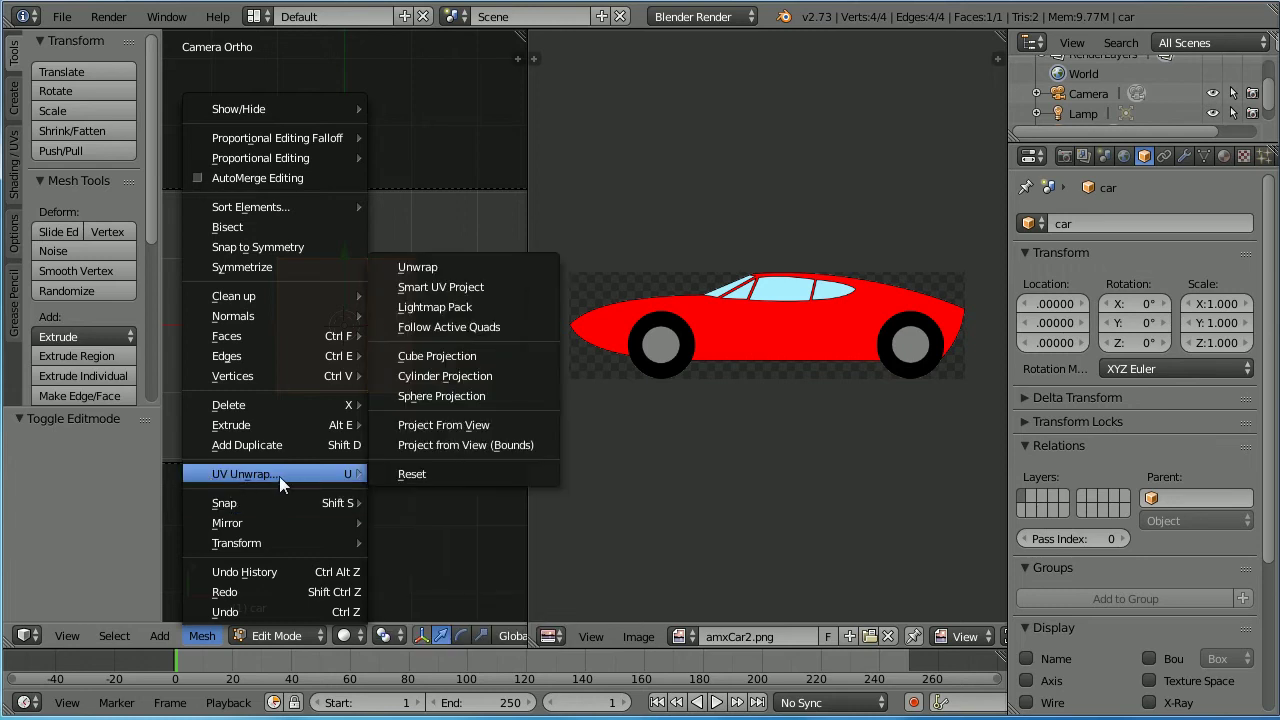
left_click(468, 262)
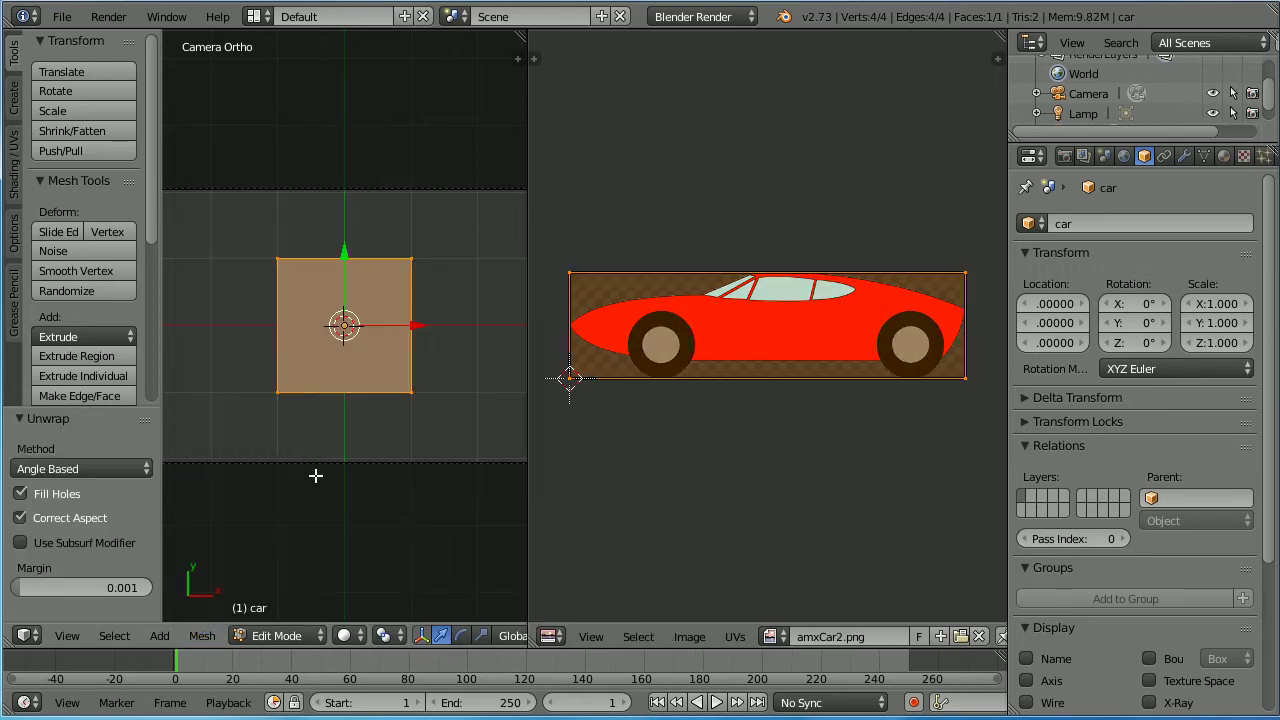
Step: Set the 3D view's viewport shading to Texture and toggle the car plane out of and back into Edit Mode
left_click(346, 636)
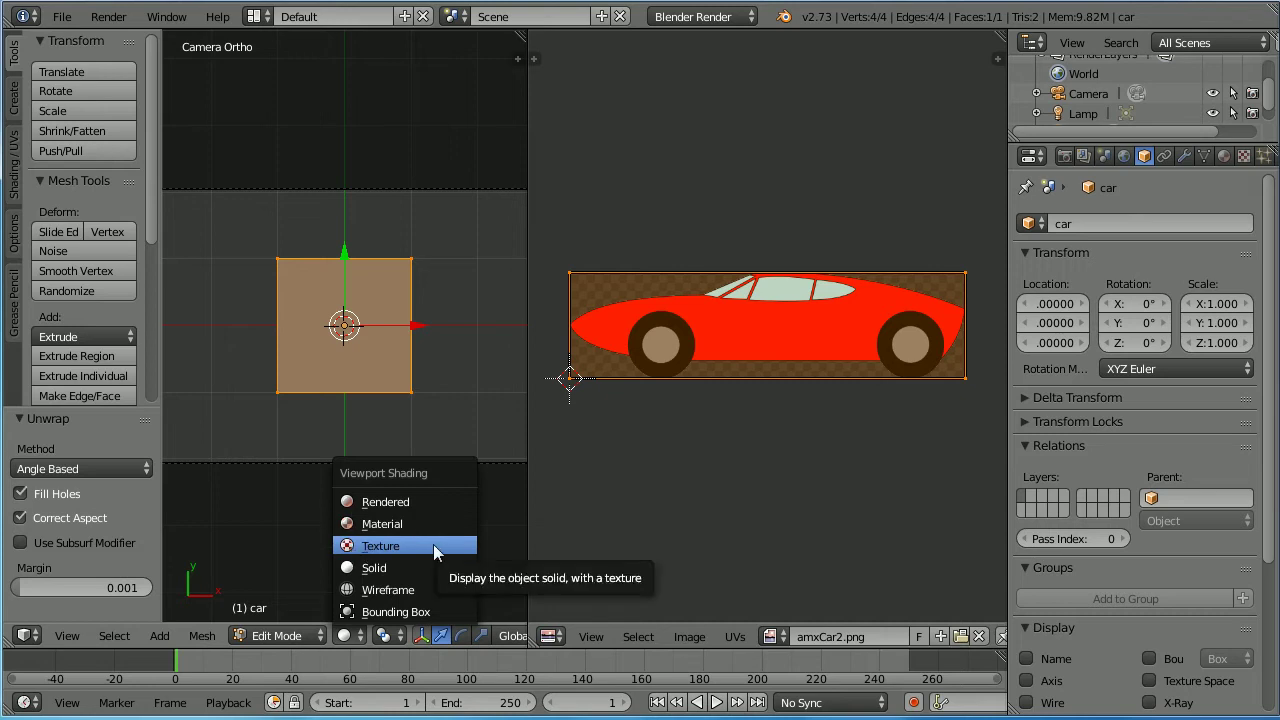
left_click(433, 544)
key("Tab")
key("Tab")
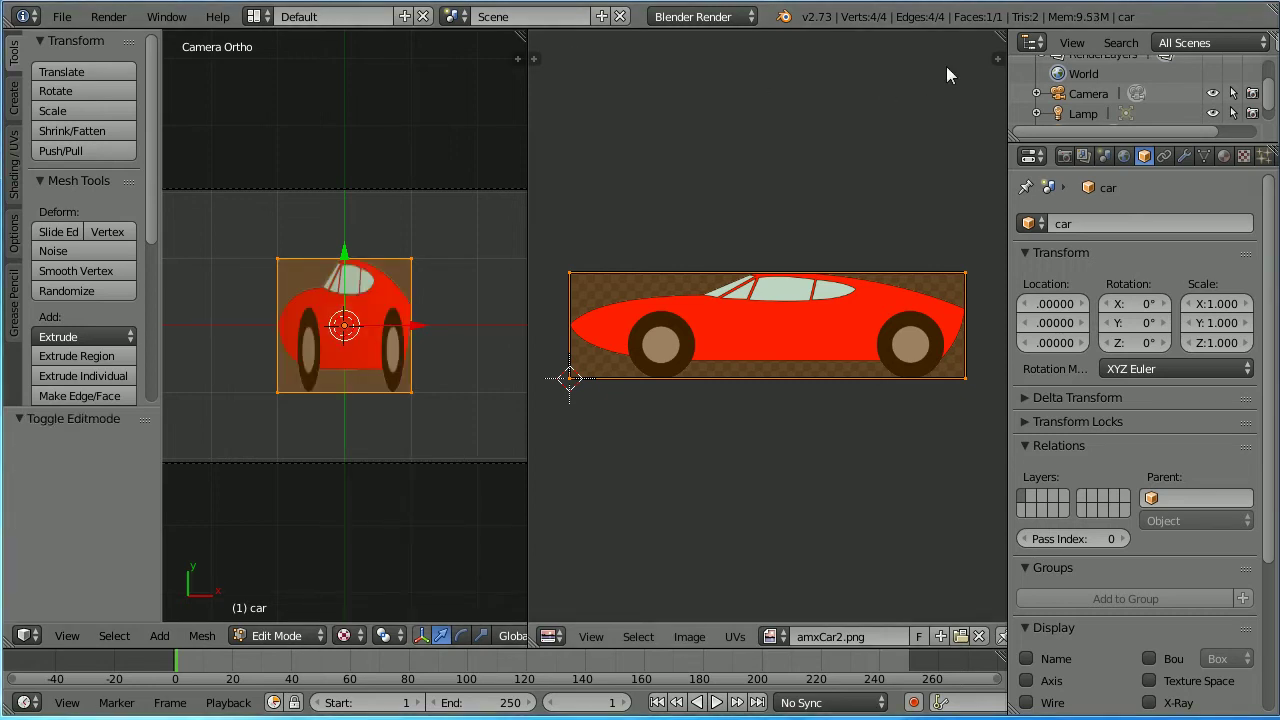
Step: Show the car image's properties and match the plane to its pixel size by setting scale X to 0.628 and Y to 0.169
key("n")
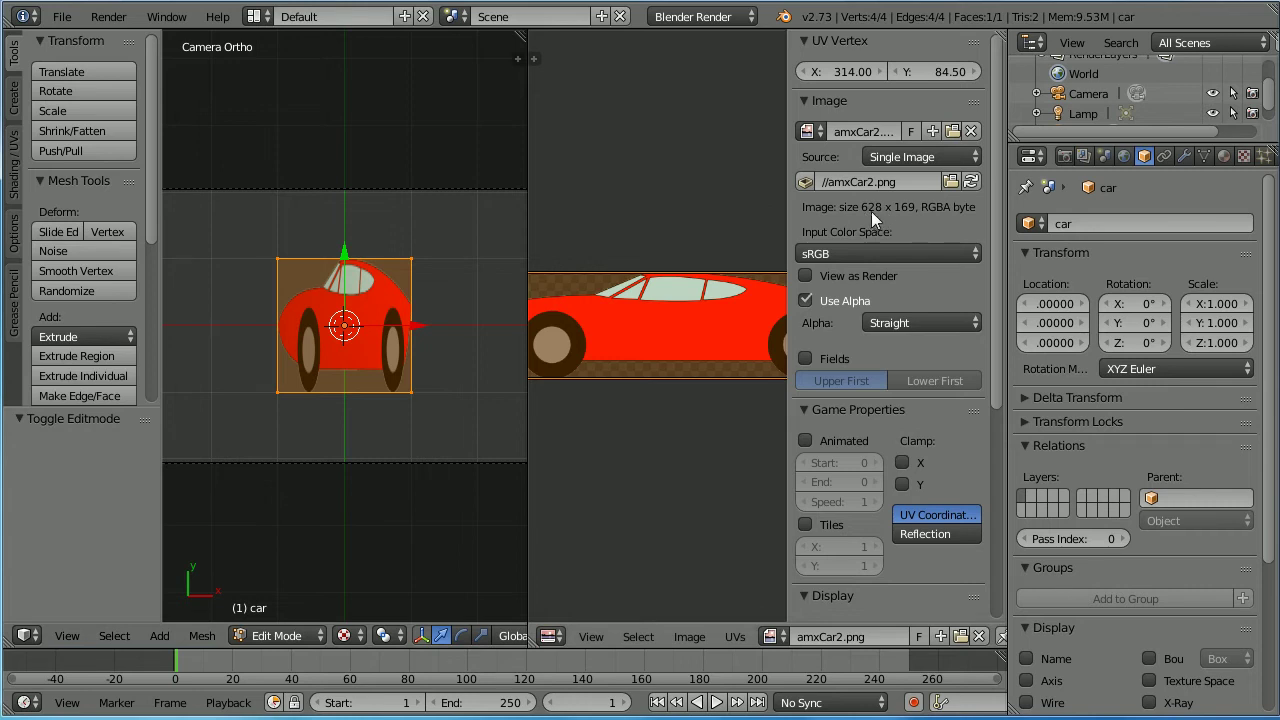
left_click(1223, 306)
key("BackSpace")
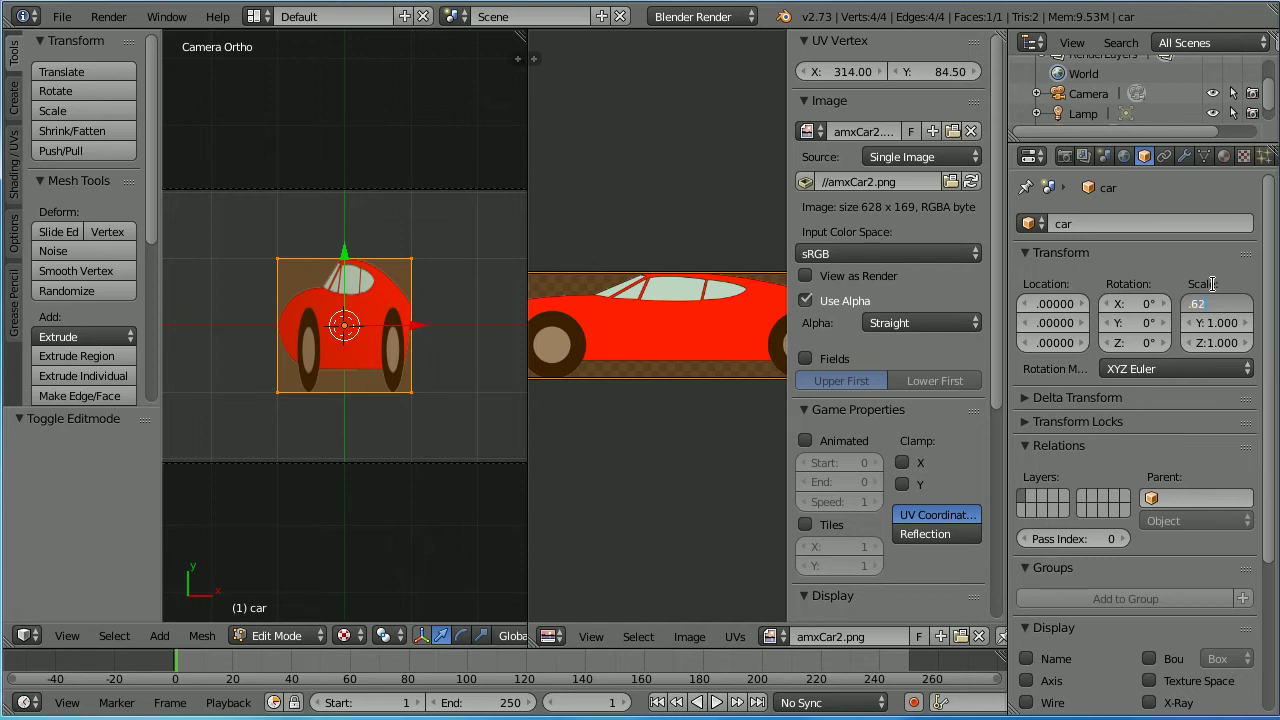
type(".628")
key("Return")
left_click(1221, 322)
key("BackSpace")
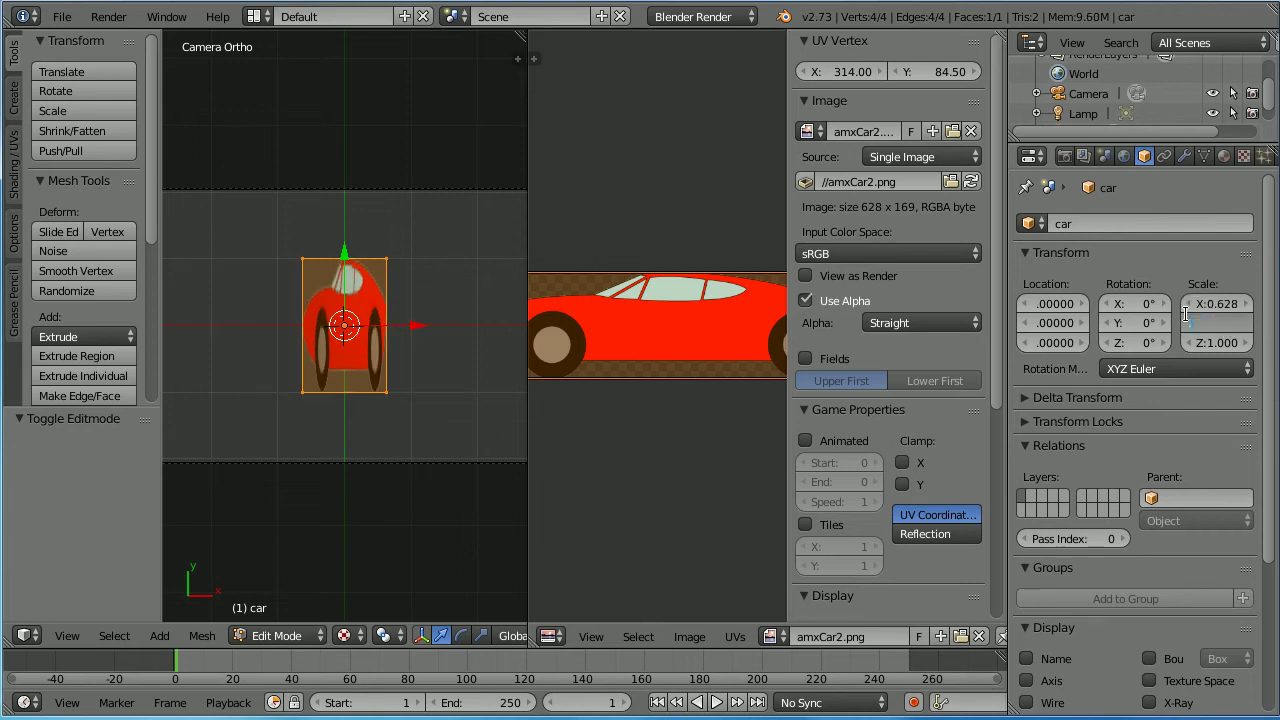
type(".169")
key("Return")
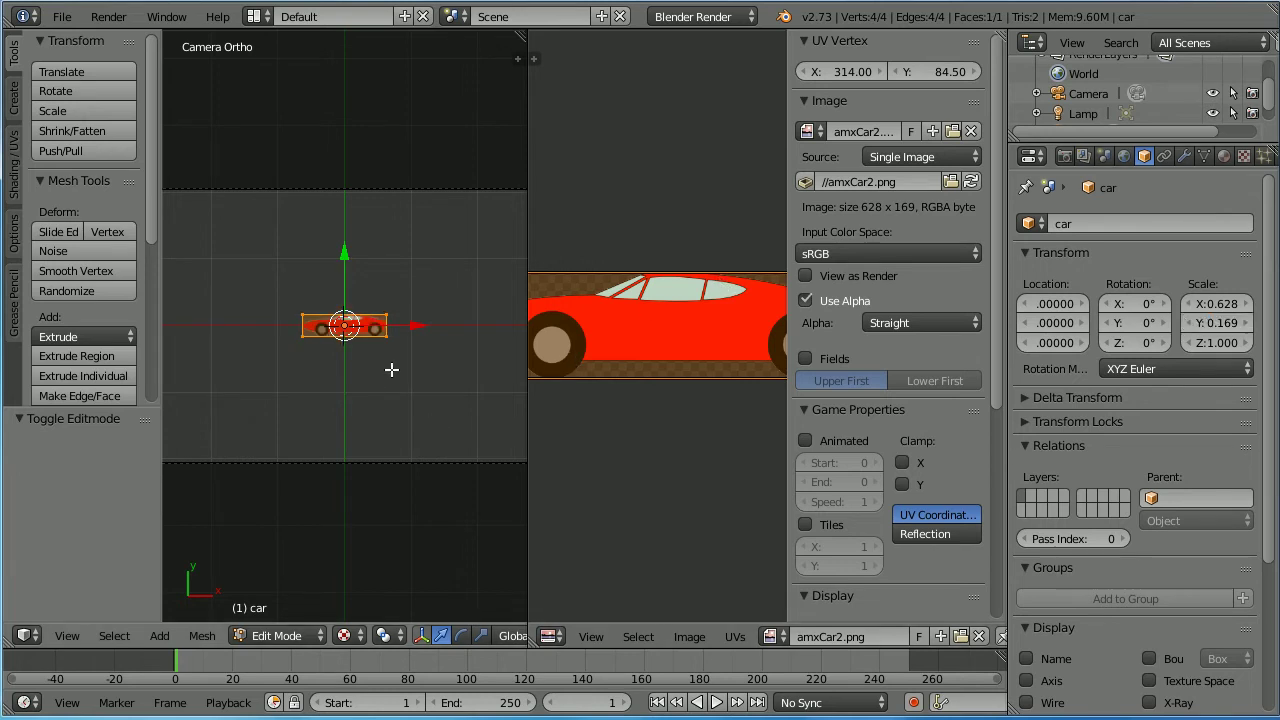
Step: Scale the car plane's mesh up by a factor of 2.5 in Edit Mode
key("s")
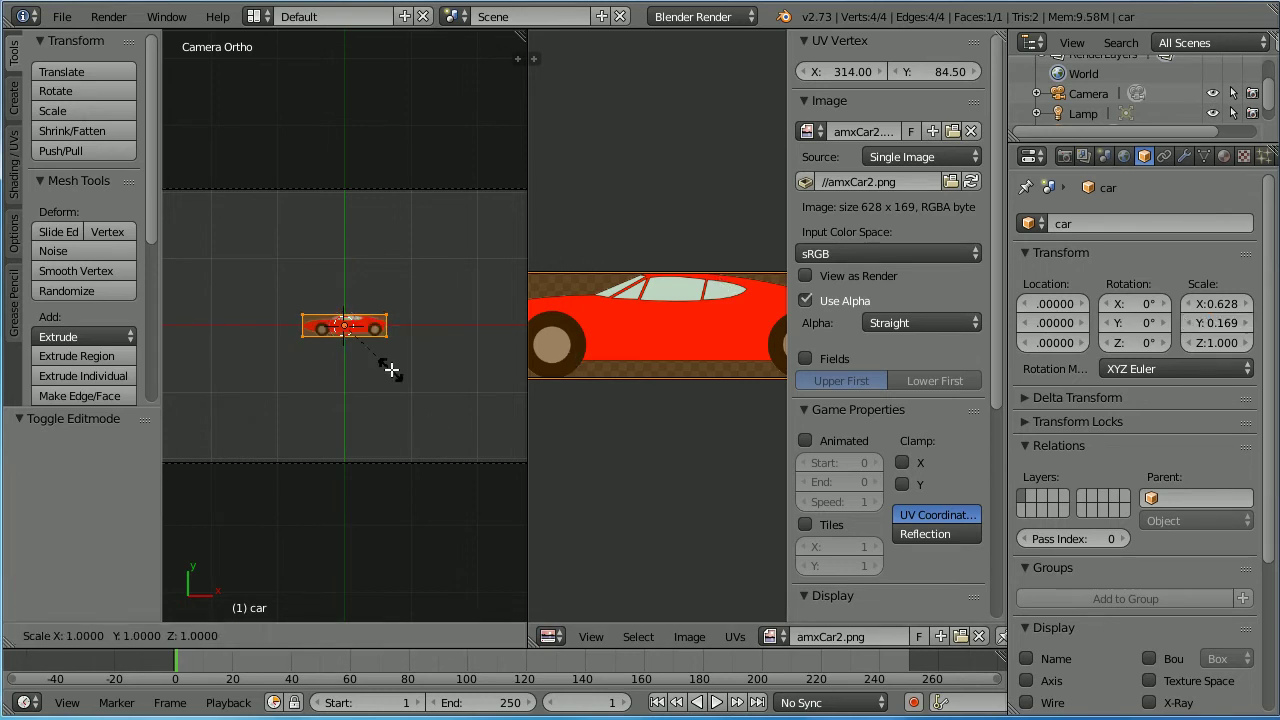
type("2.5")
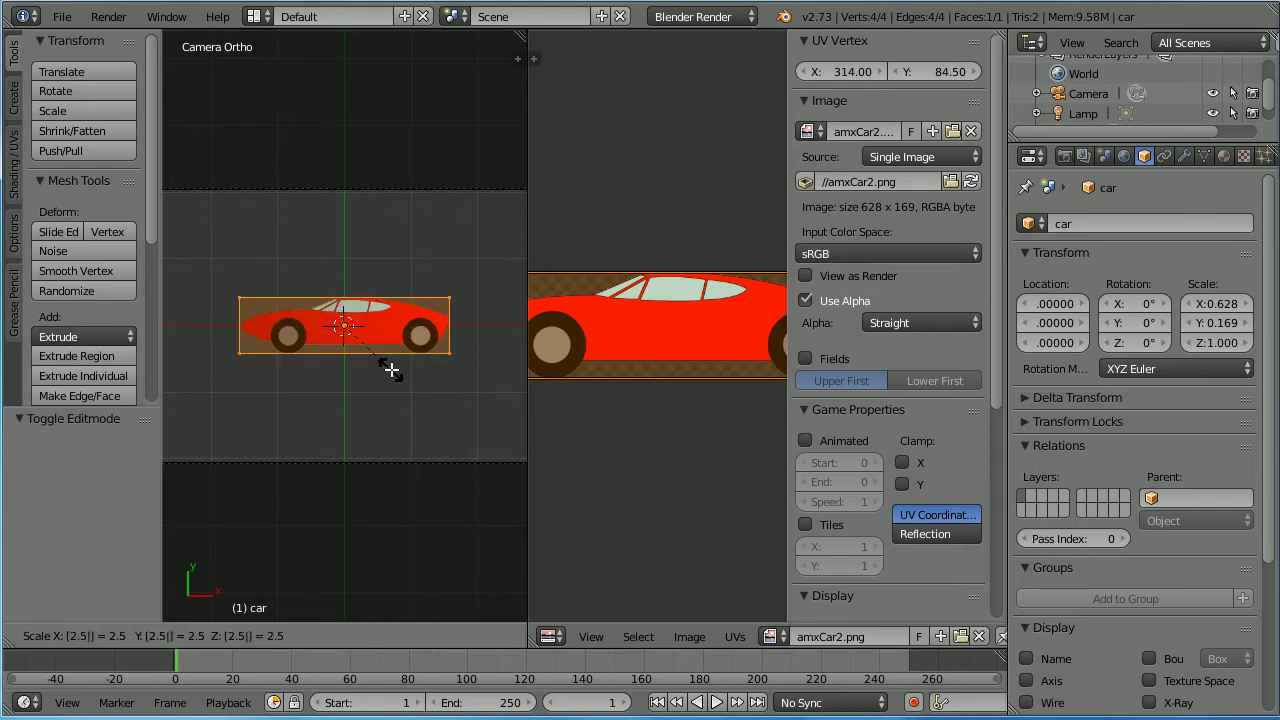
key("Return")
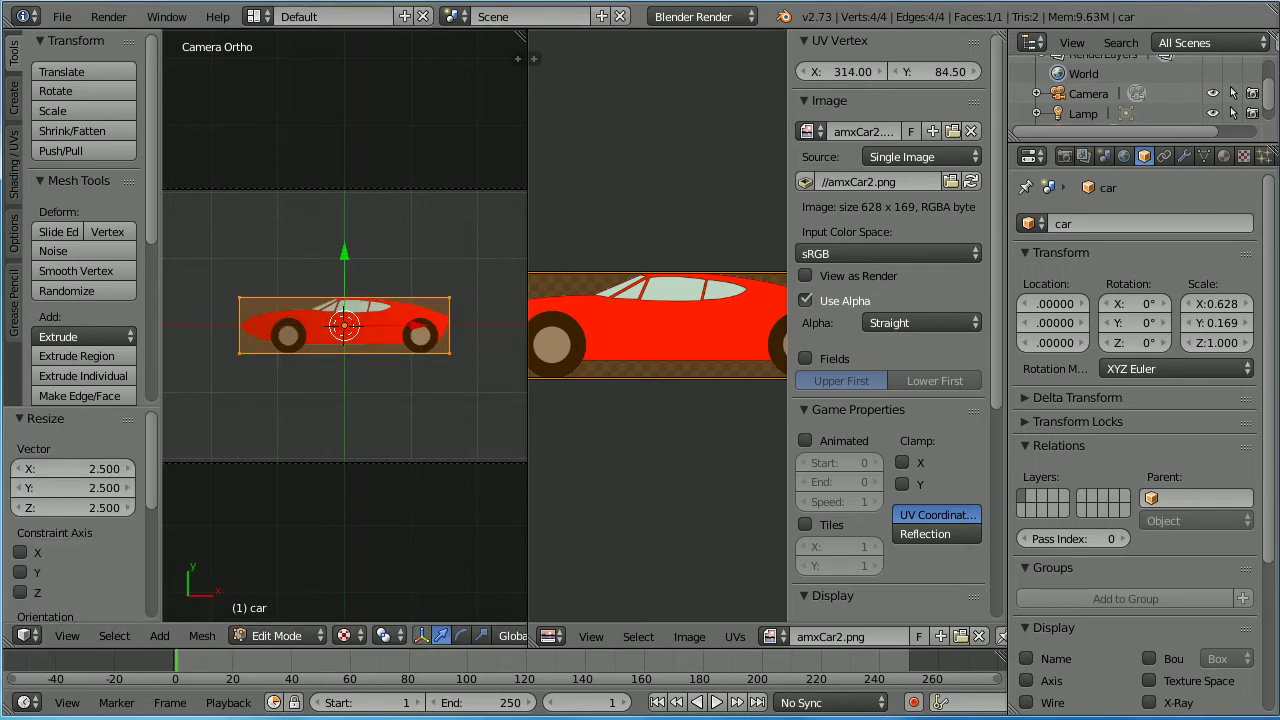
key("Tab")
key("Tab")
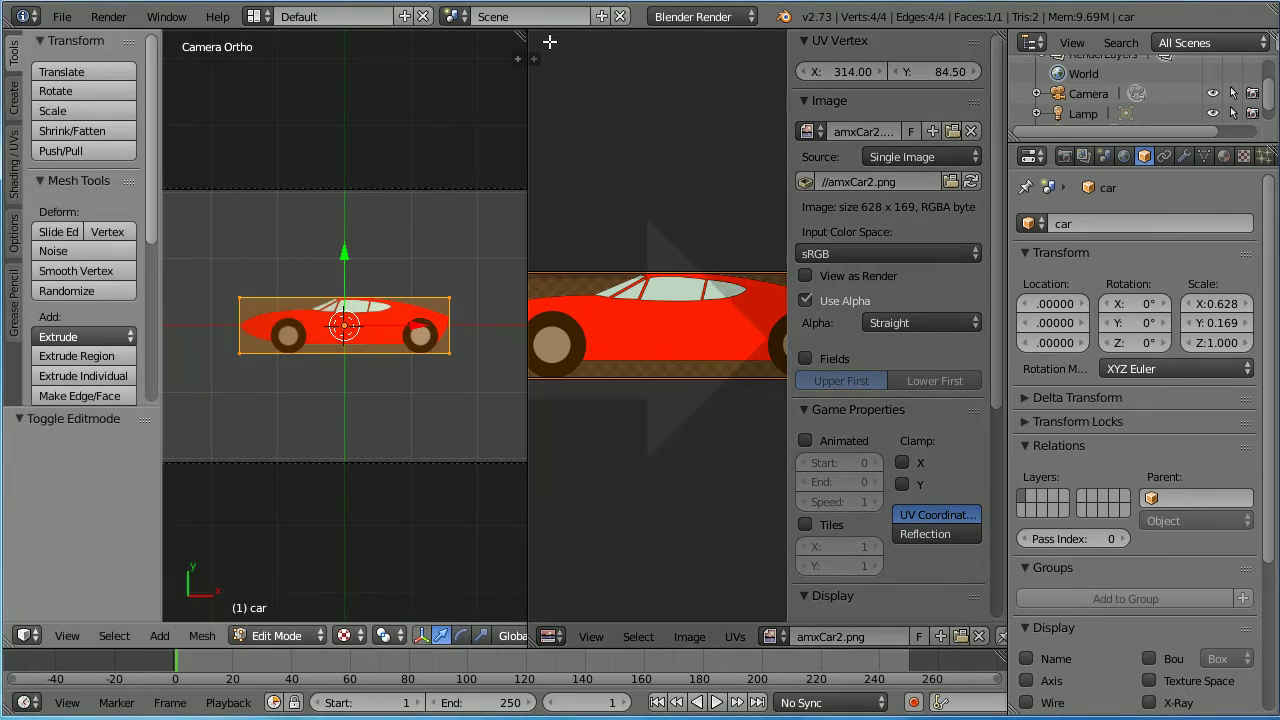
Step: Merge the UV/Image Editor area back into the 3D view and return the car plane to Object Mode
left_click_drag(549, 41, 552, 44)
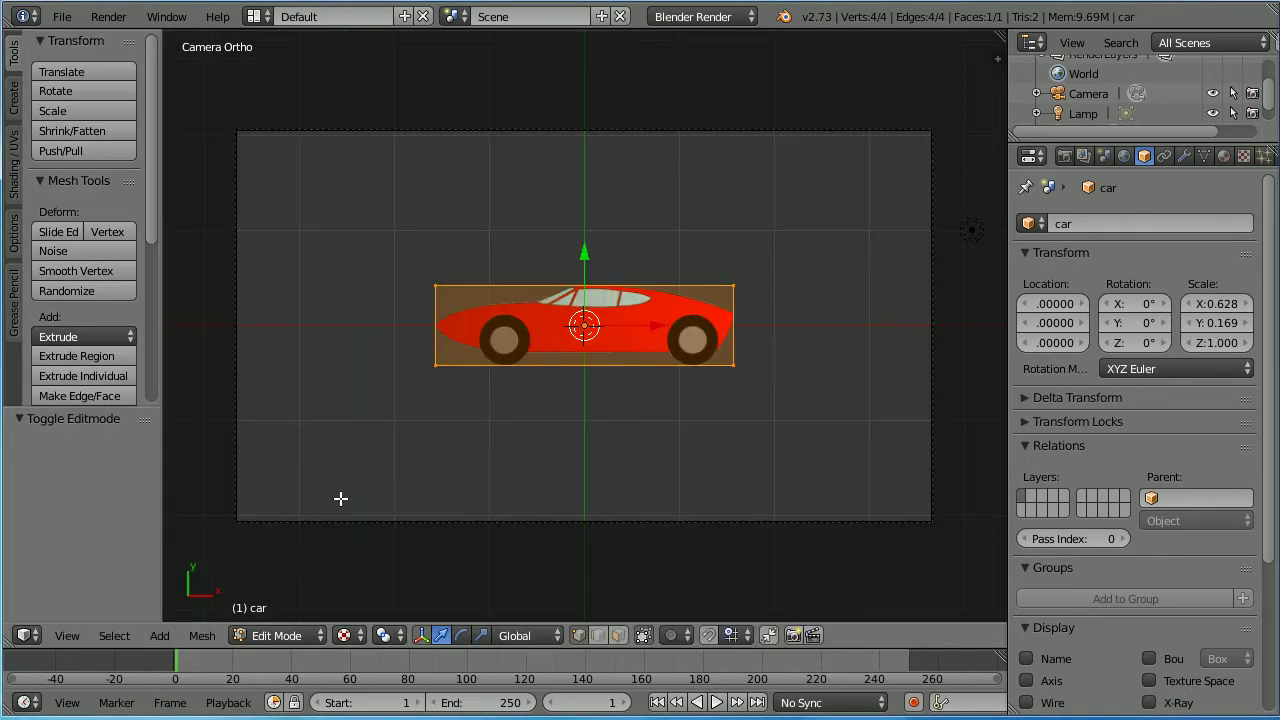
left_click(271, 638)
left_click(272, 612)
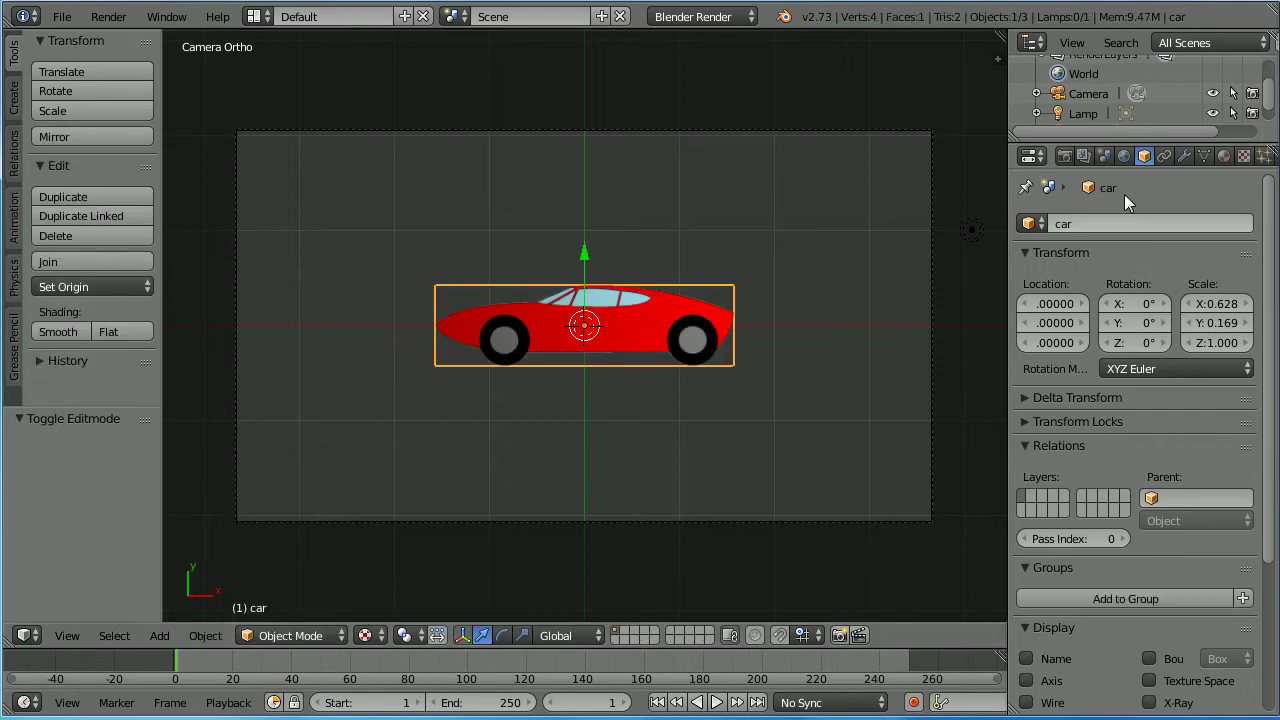
Step: Add a new material to the car plane and name it car
left_click(1225, 156)
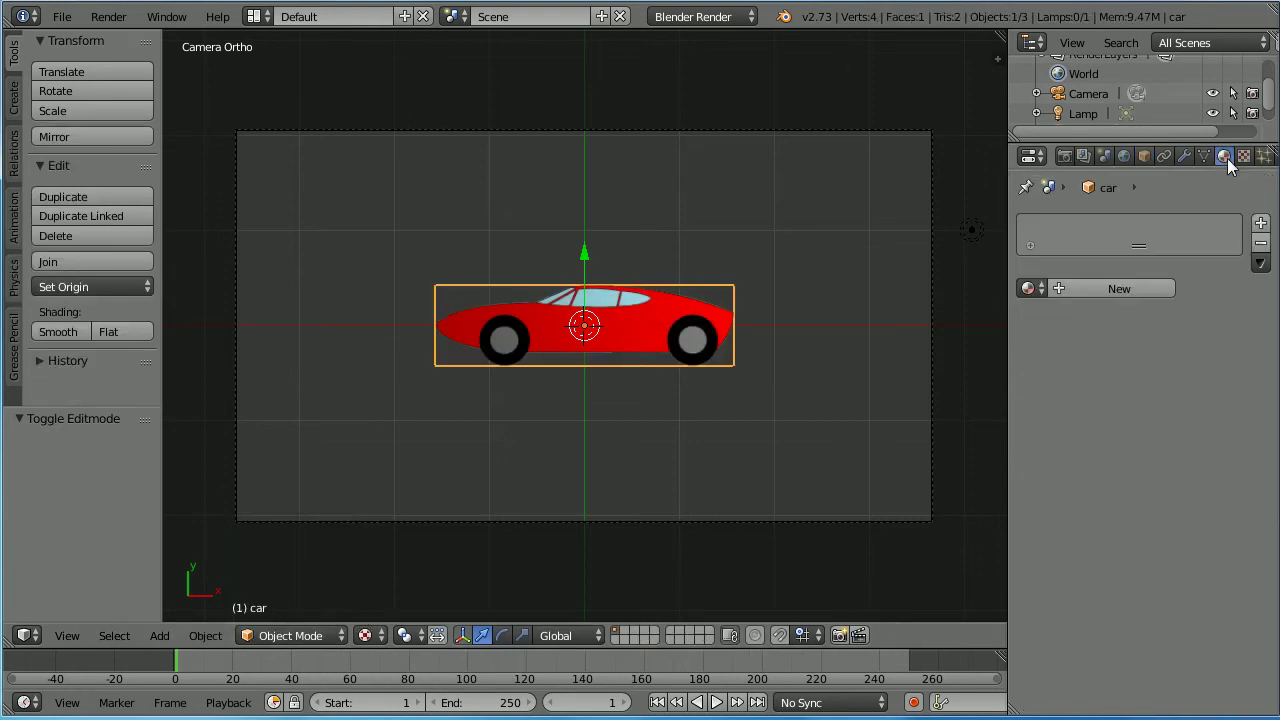
left_click(1100, 289)
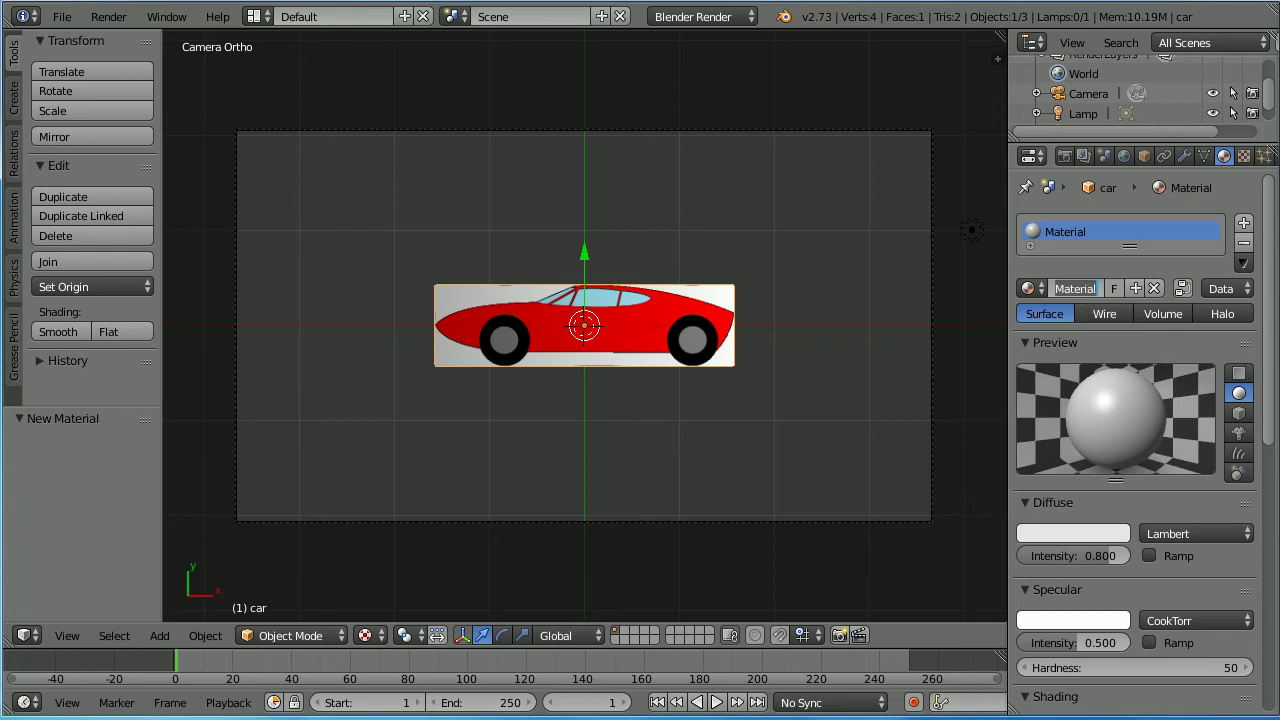
type("car")
key("Return")
Step: Enable Z Transparency on the car material and set its alpha to 0
left_click_drag(1271, 403, 1276, 490)
scroll(1110, 516, "down", 4)
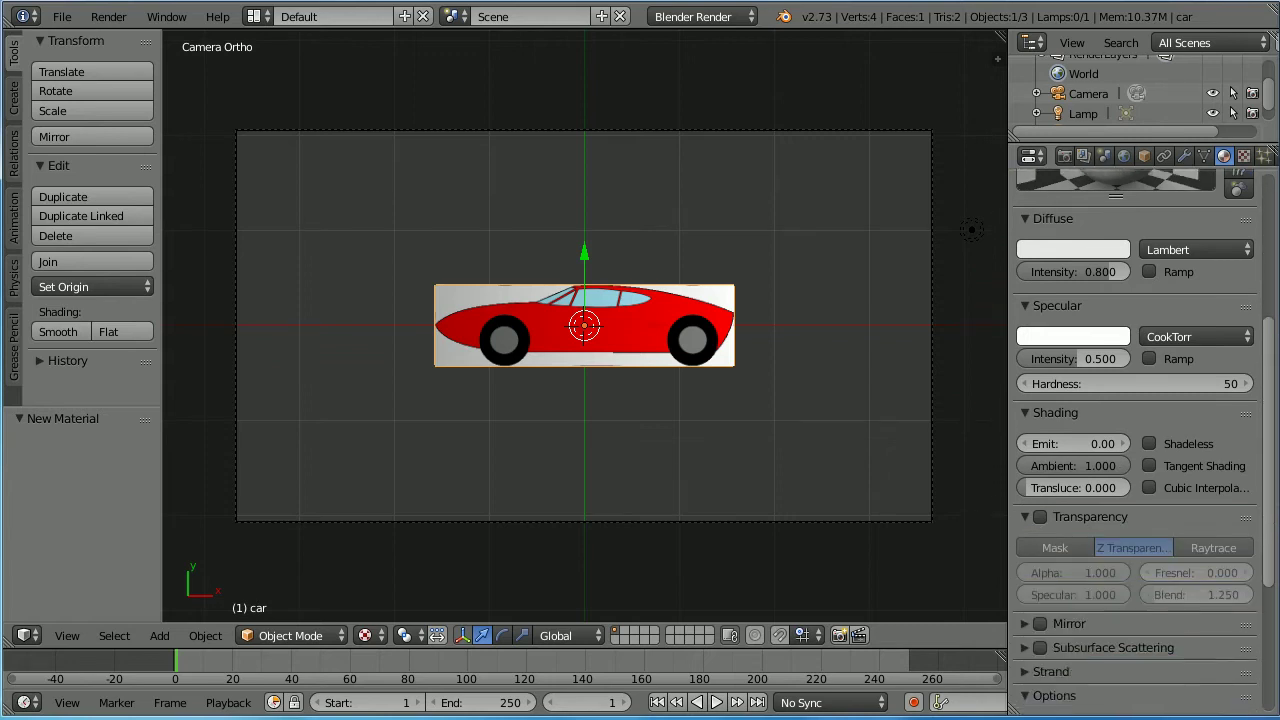
left_click(1042, 520)
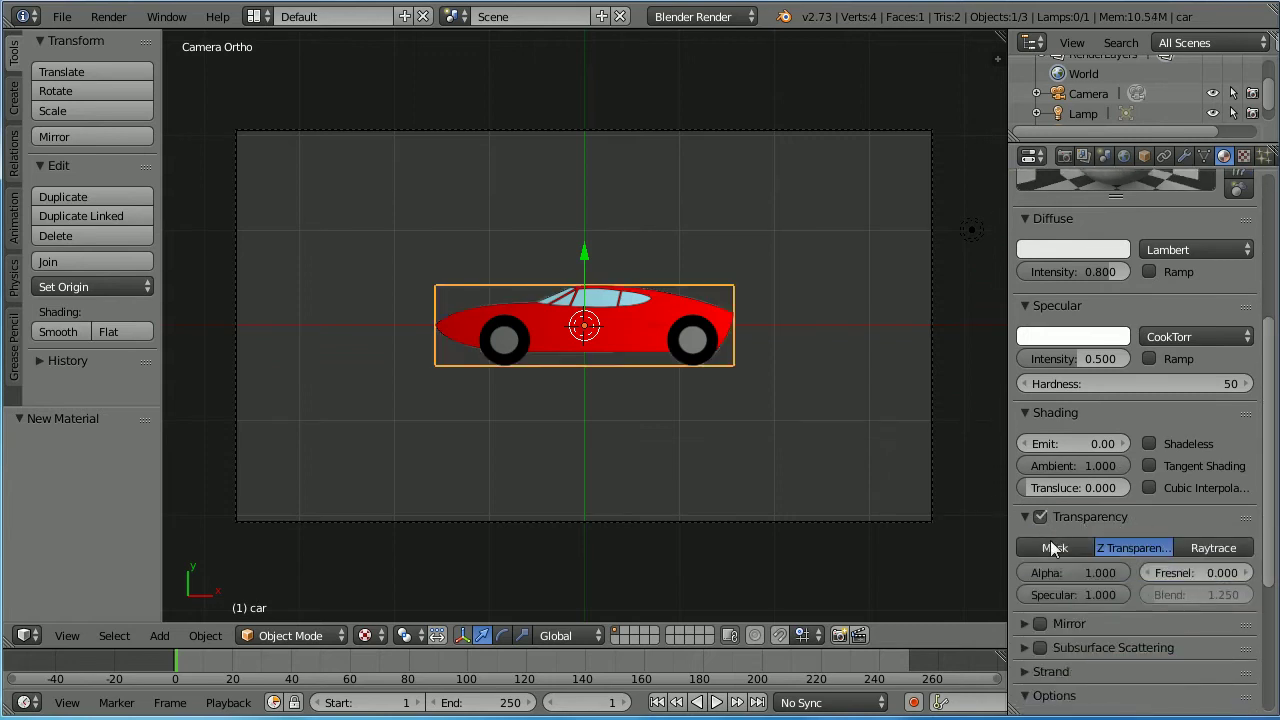
left_click_drag(1101, 571, 978, 583)
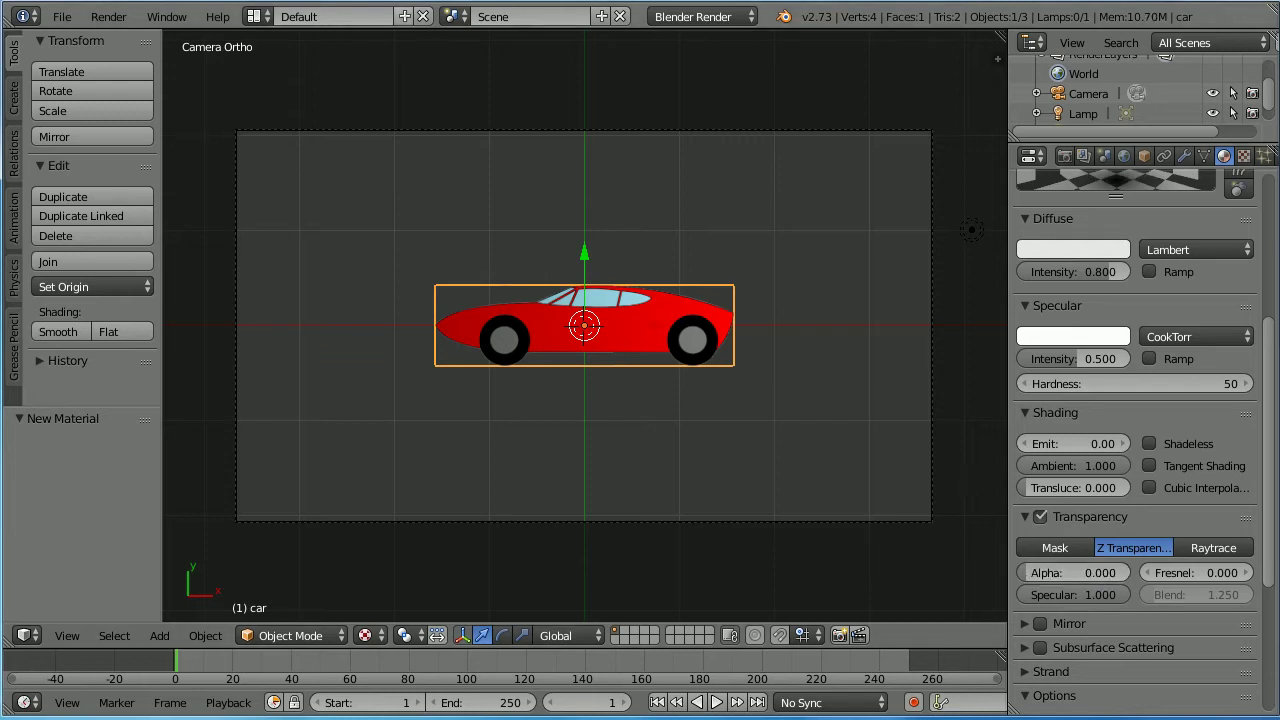
Step: Add a new texture to the car material and name it car
left_click(1241, 162)
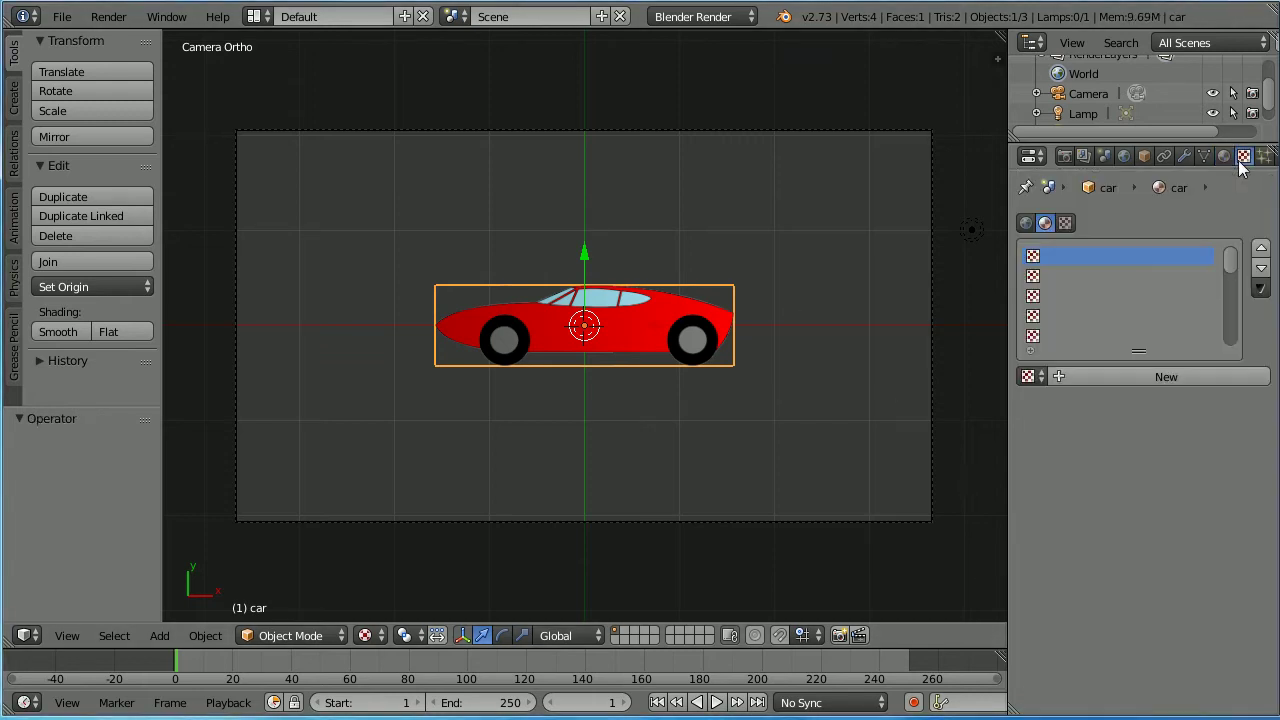
left_click(1135, 376)
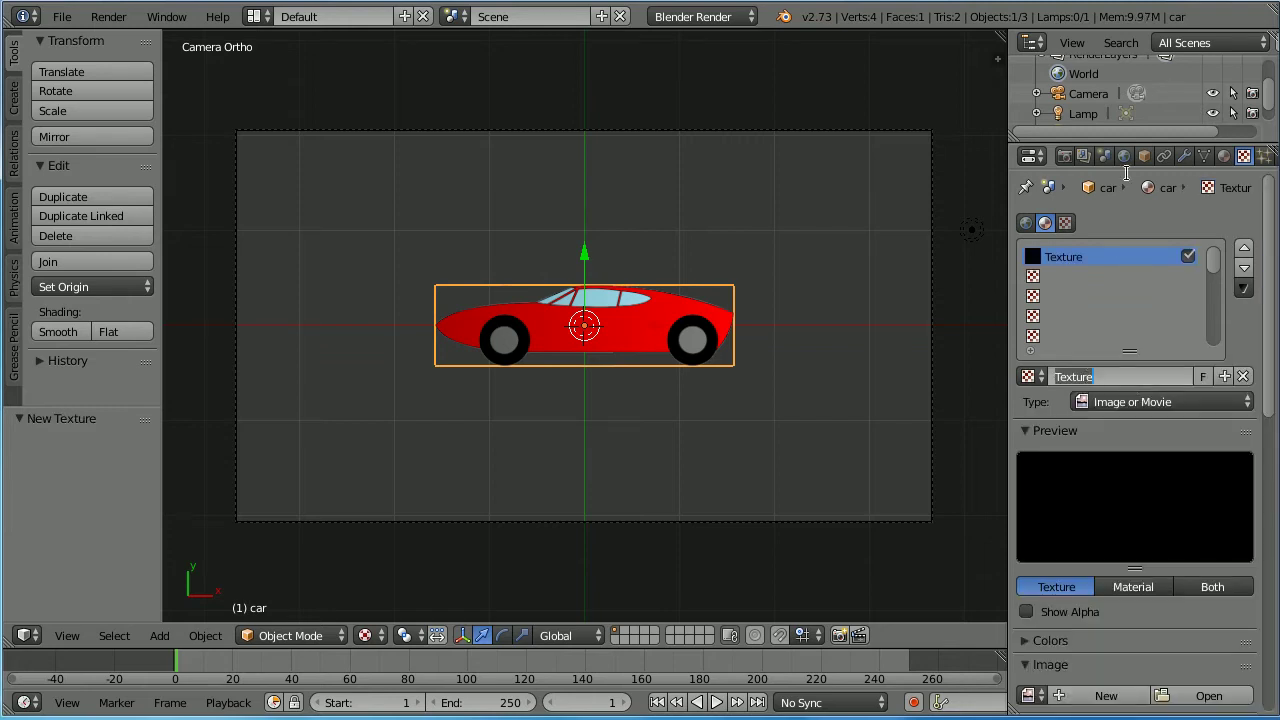
type("car")
key("Return")
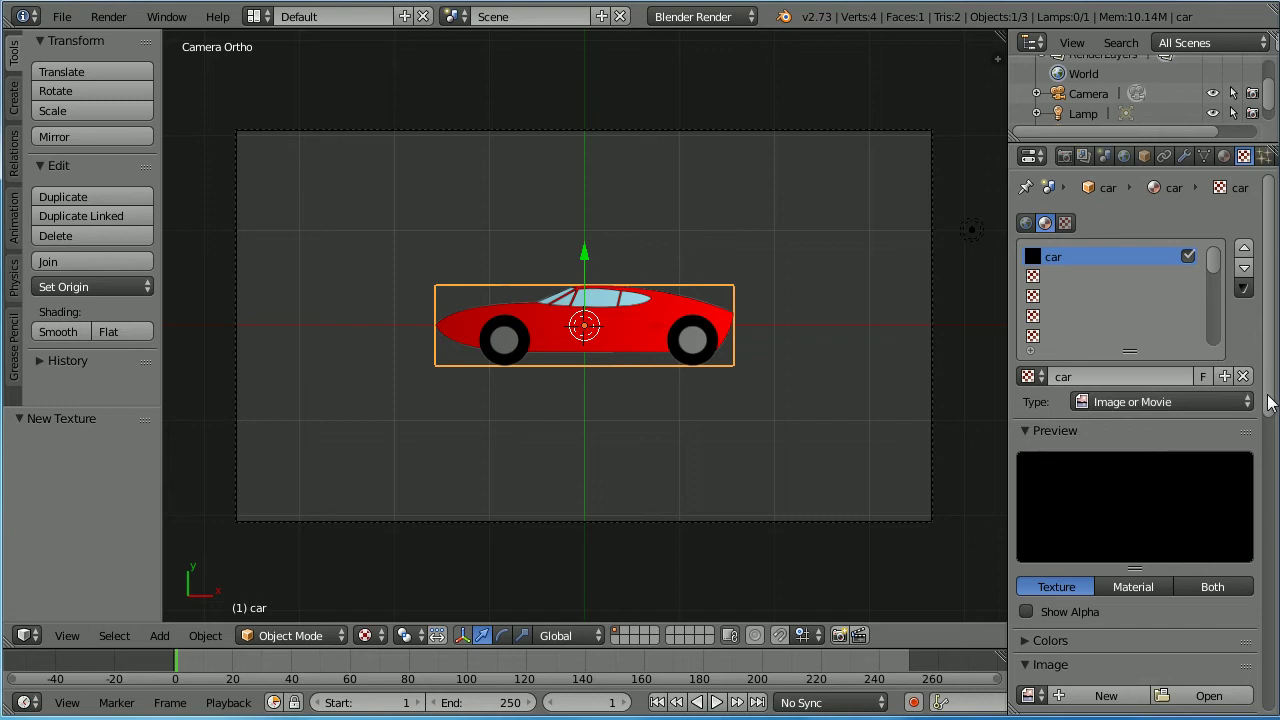
Step: Preview both texture and material, and assign the loaded image amxCar2.png to the car texture
scroll(1272, 430, "down", 3)
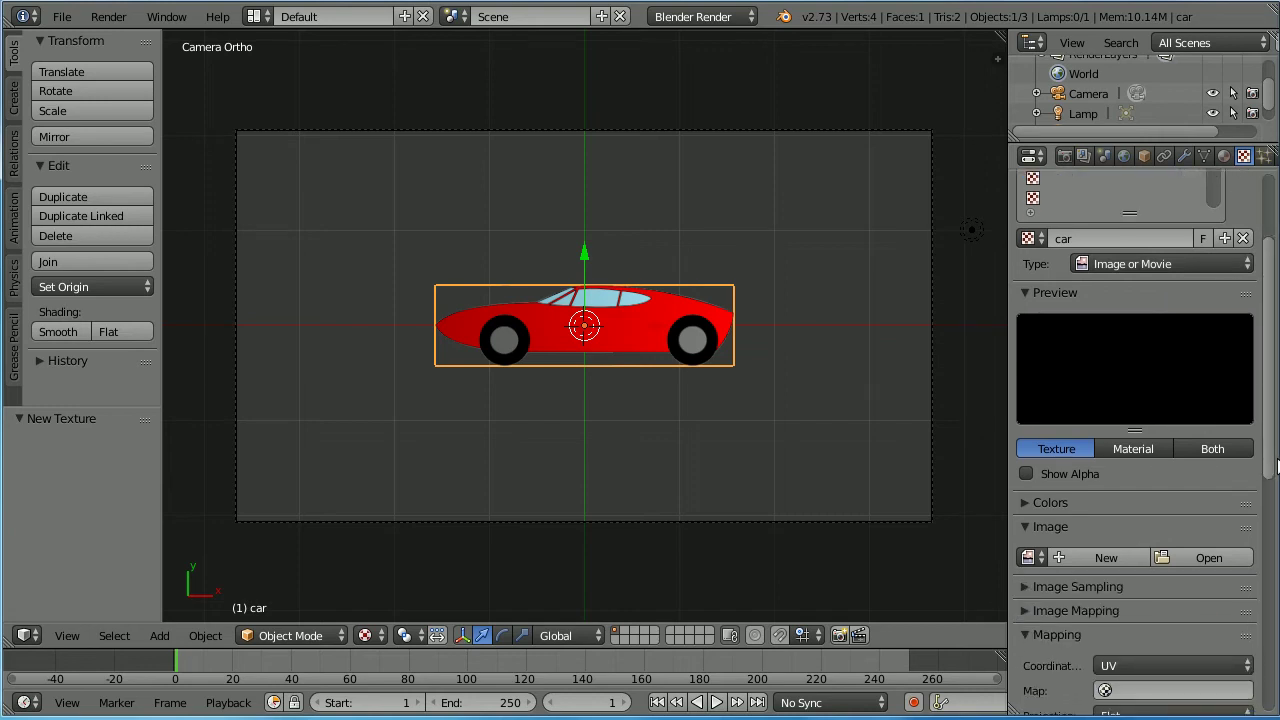
left_click(1220, 448)
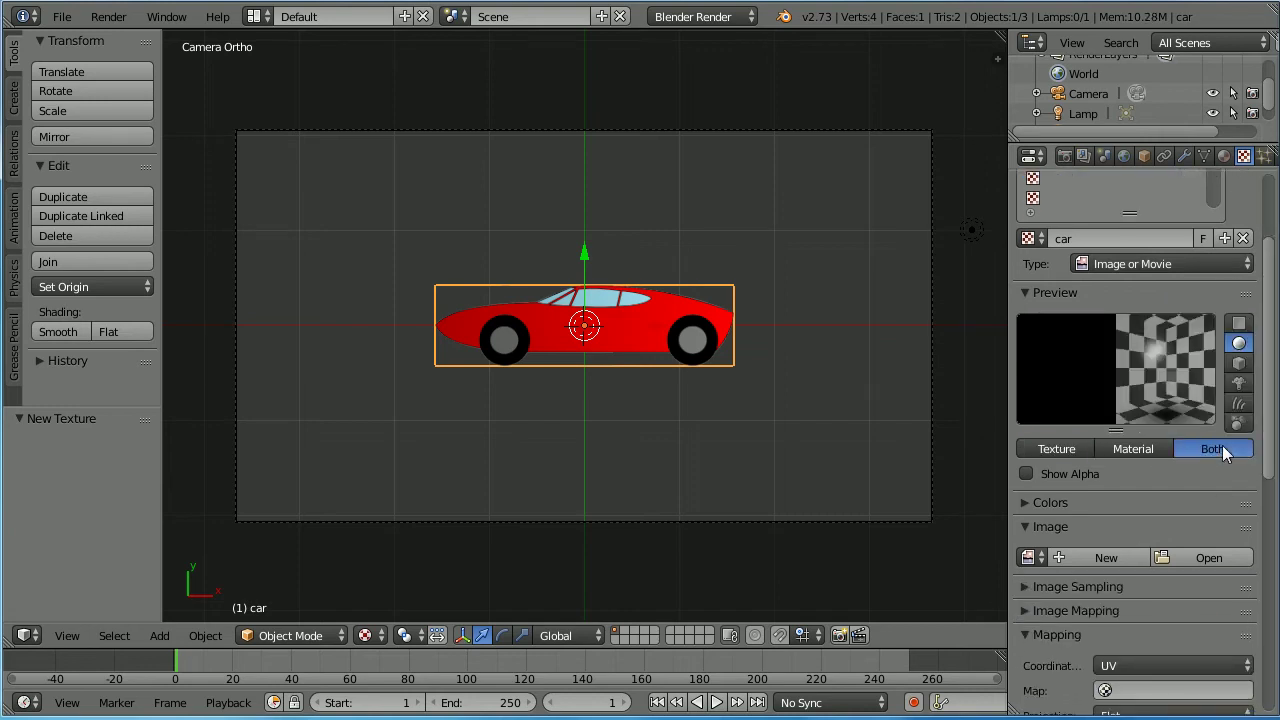
left_click(1029, 562)
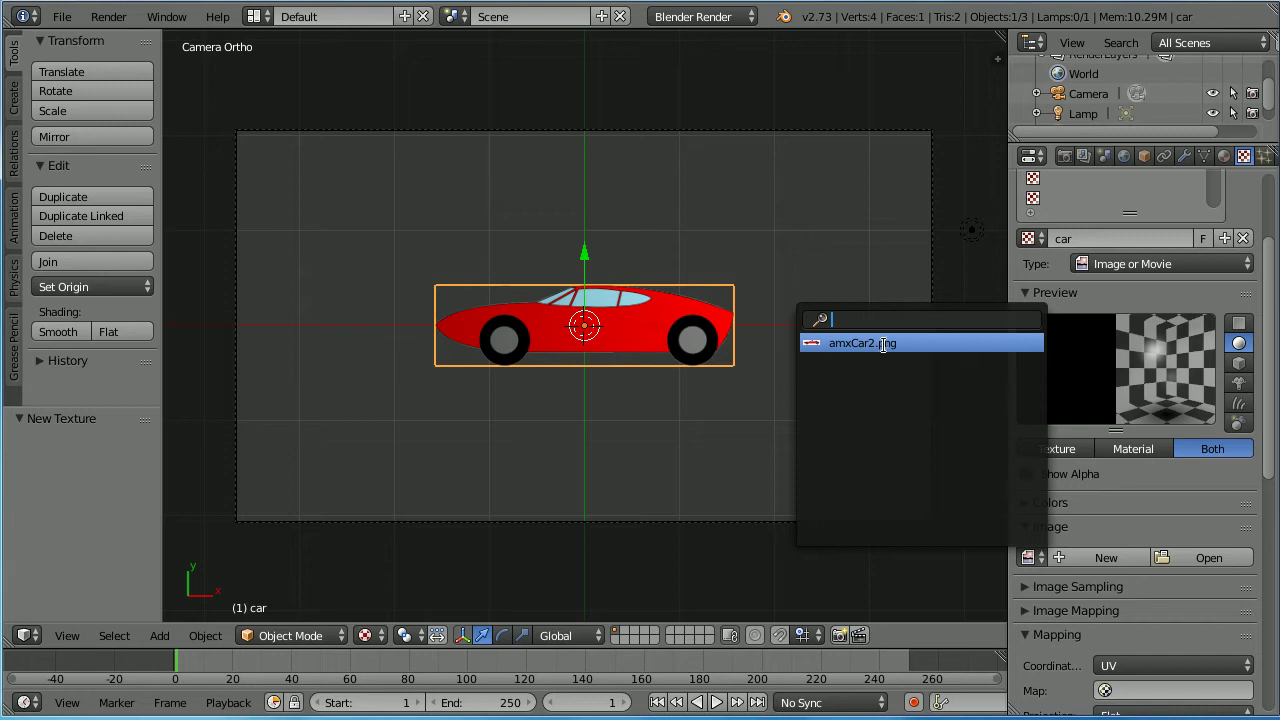
left_click(883, 344)
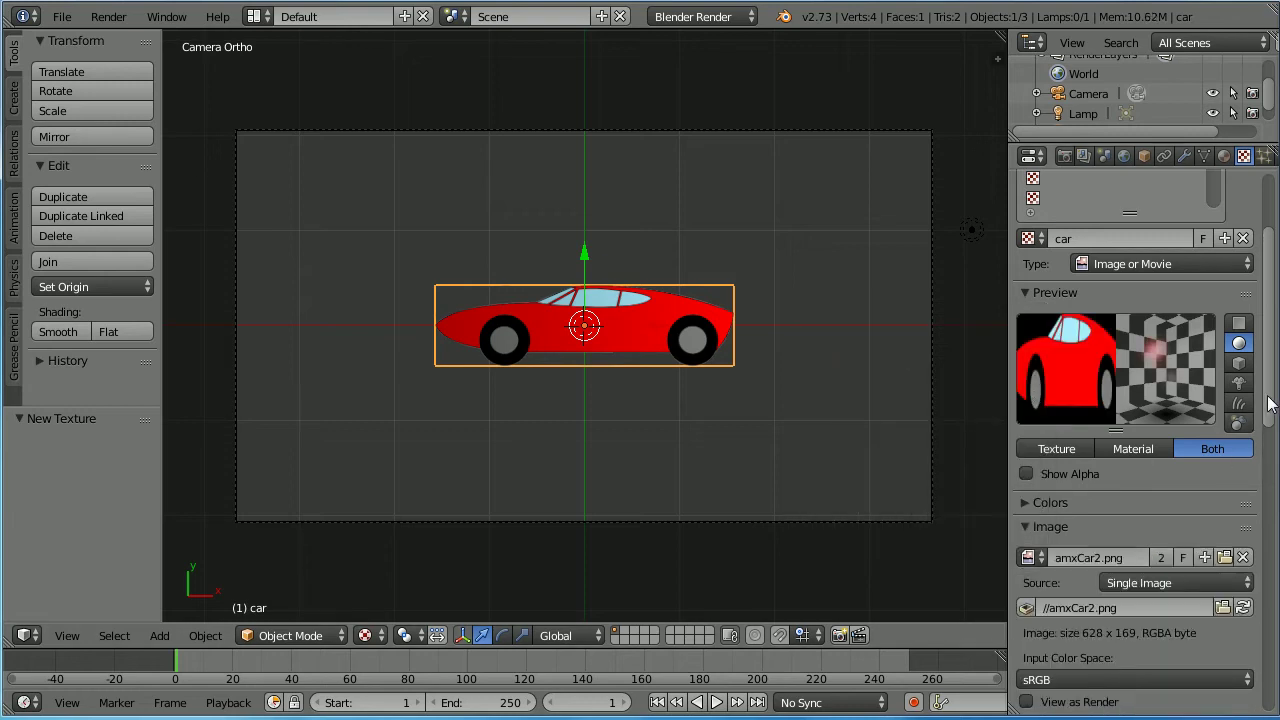
Step: Make the car texture influence the diffuse alpha and switch the material preview to a flat plane
scroll(1270, 403, "down", 10)
scroll(1082, 313, "down", 7)
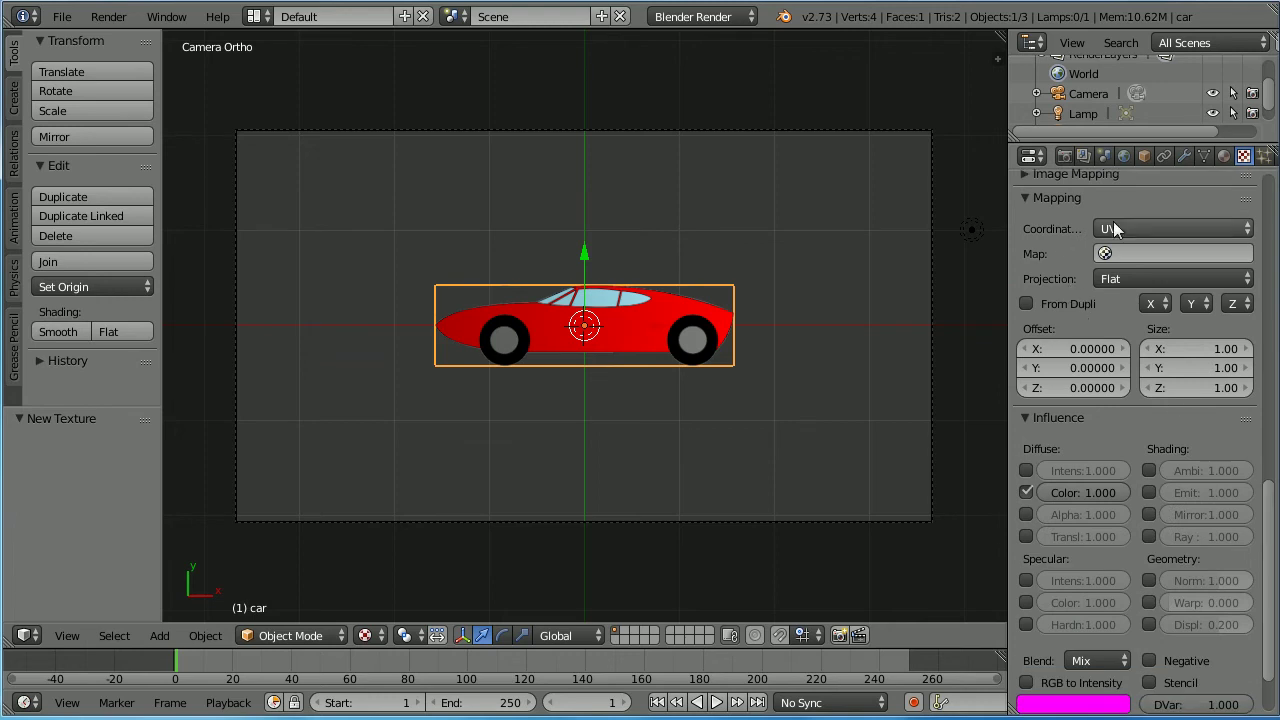
left_click(1027, 515)
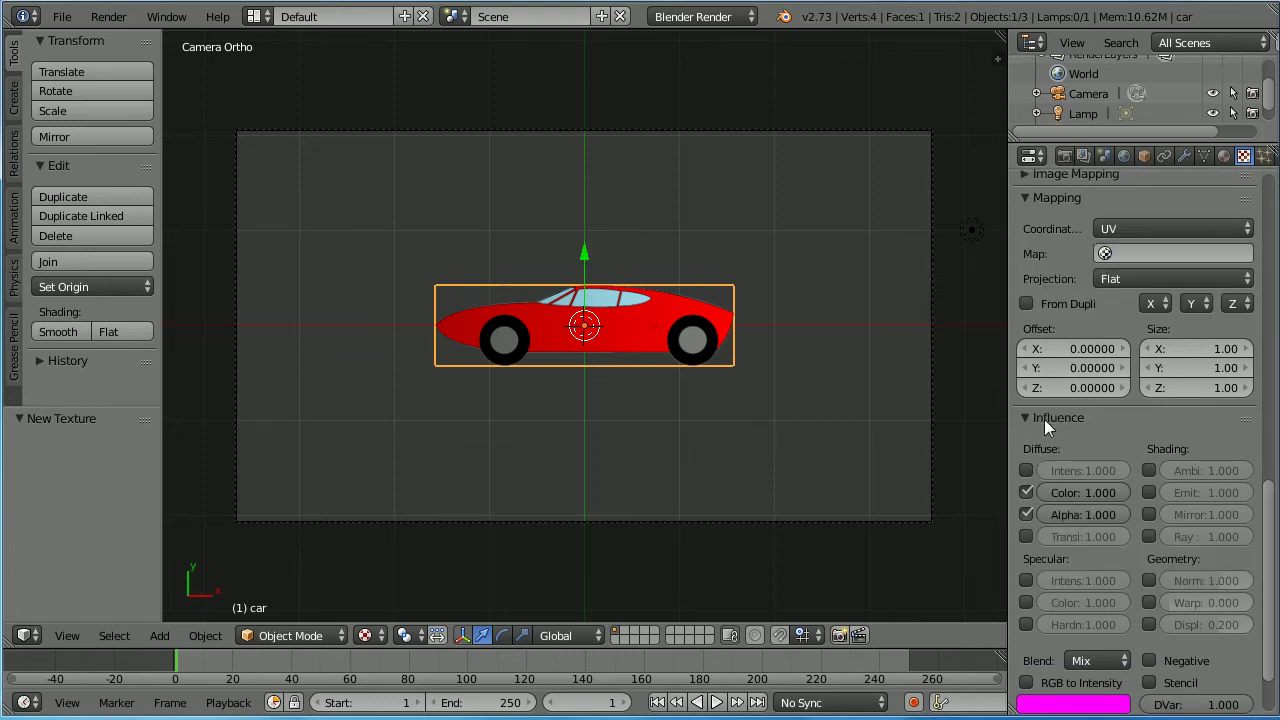
left_click_drag(1262, 492, 1262, 262)
left_click(1239, 267)
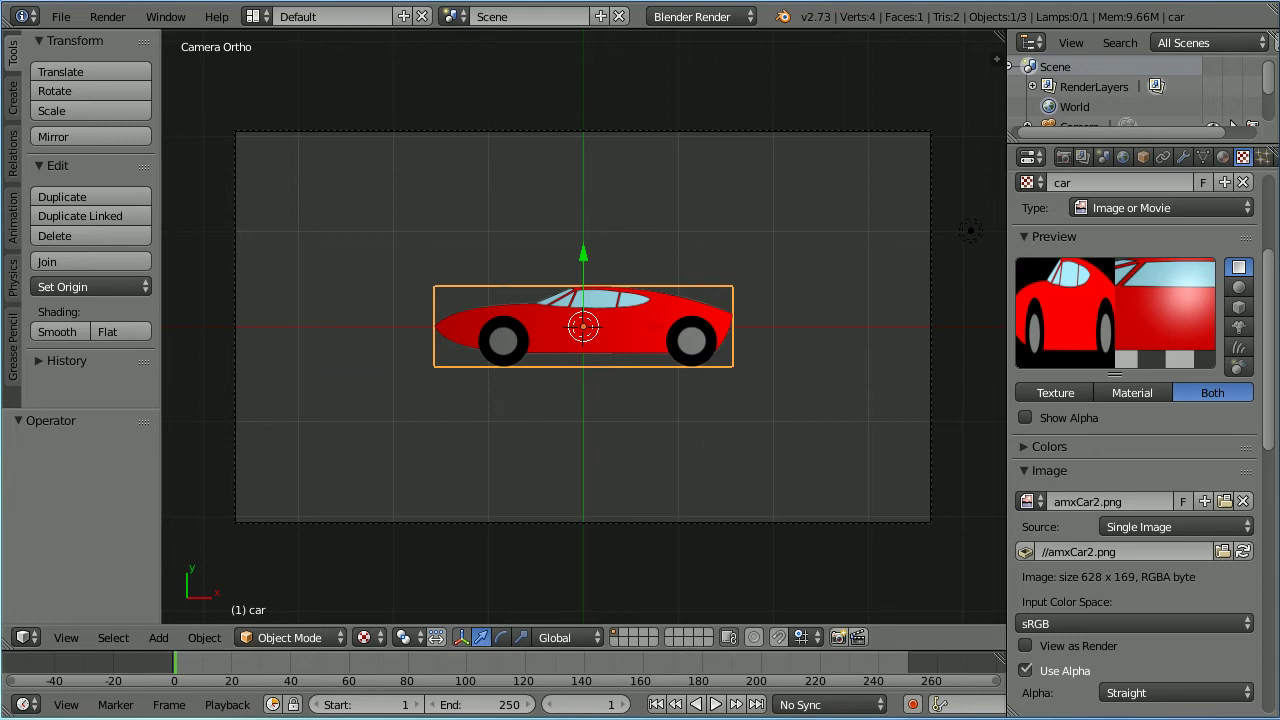
Step: Add a second mesh plane at the scene's centre
scroll(1232, 125, "down", 2)
left_click(167, 643)
mouse_move(181, 614)
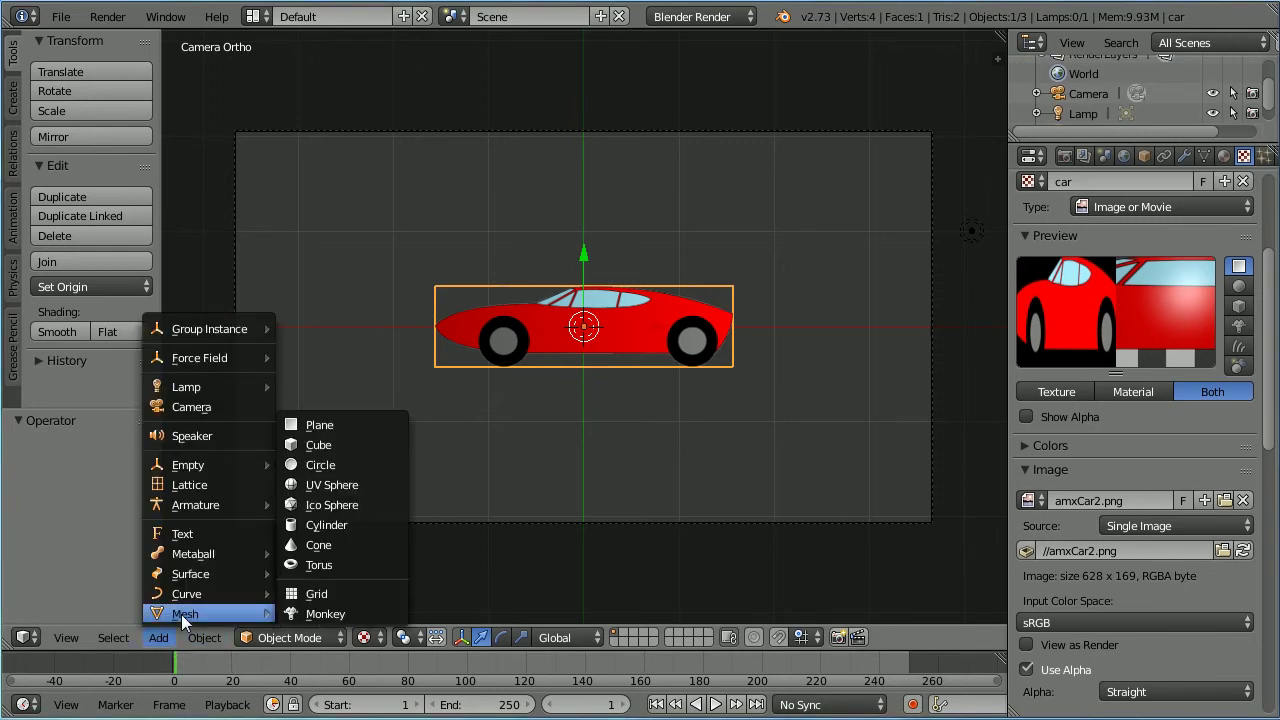
left_click(370, 428)
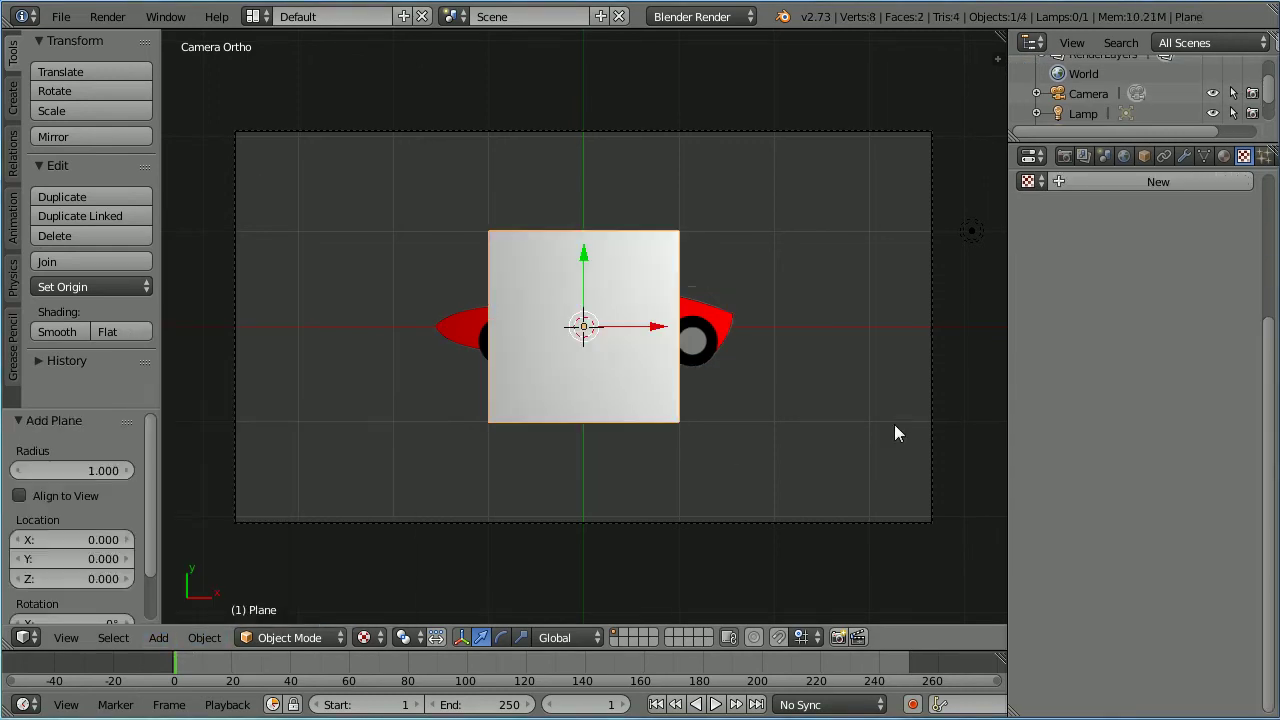
Step: Set the new plane's scale to 3.8 in X and 2.1 in Y so it covers the camera frame
left_click(1141, 157)
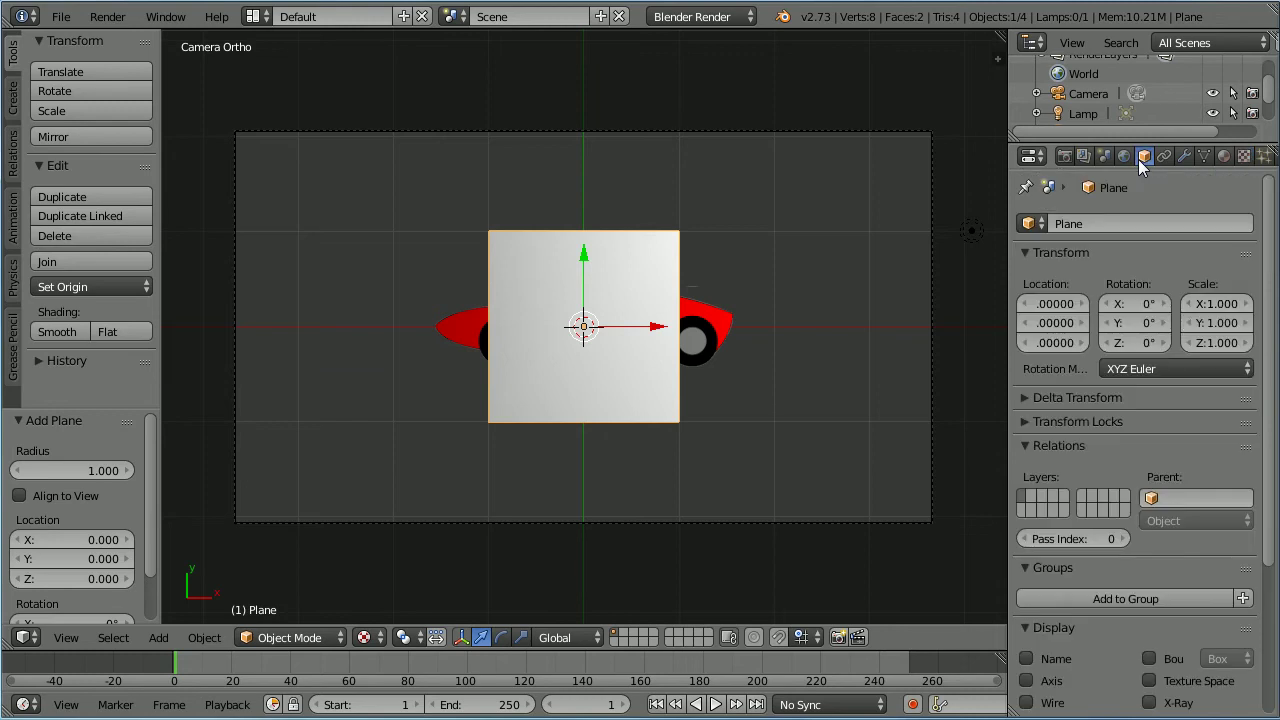
left_click(1206, 308)
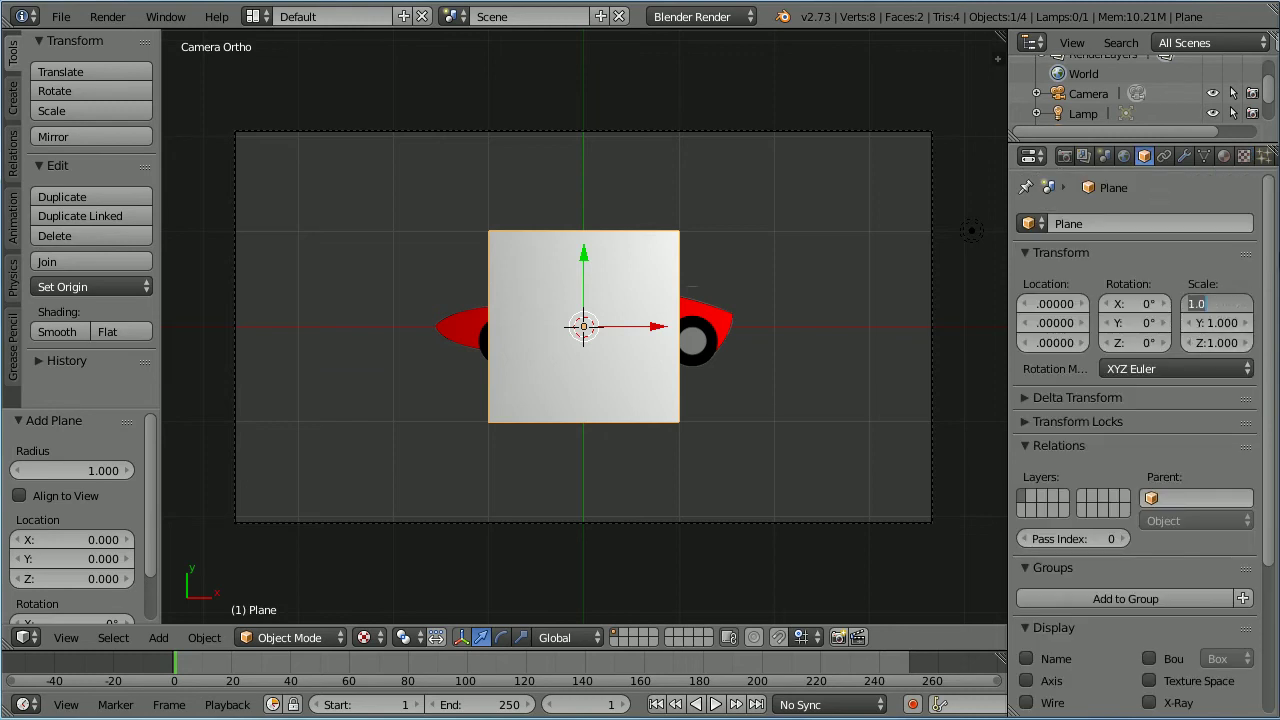
type("3.8")
key("Return")
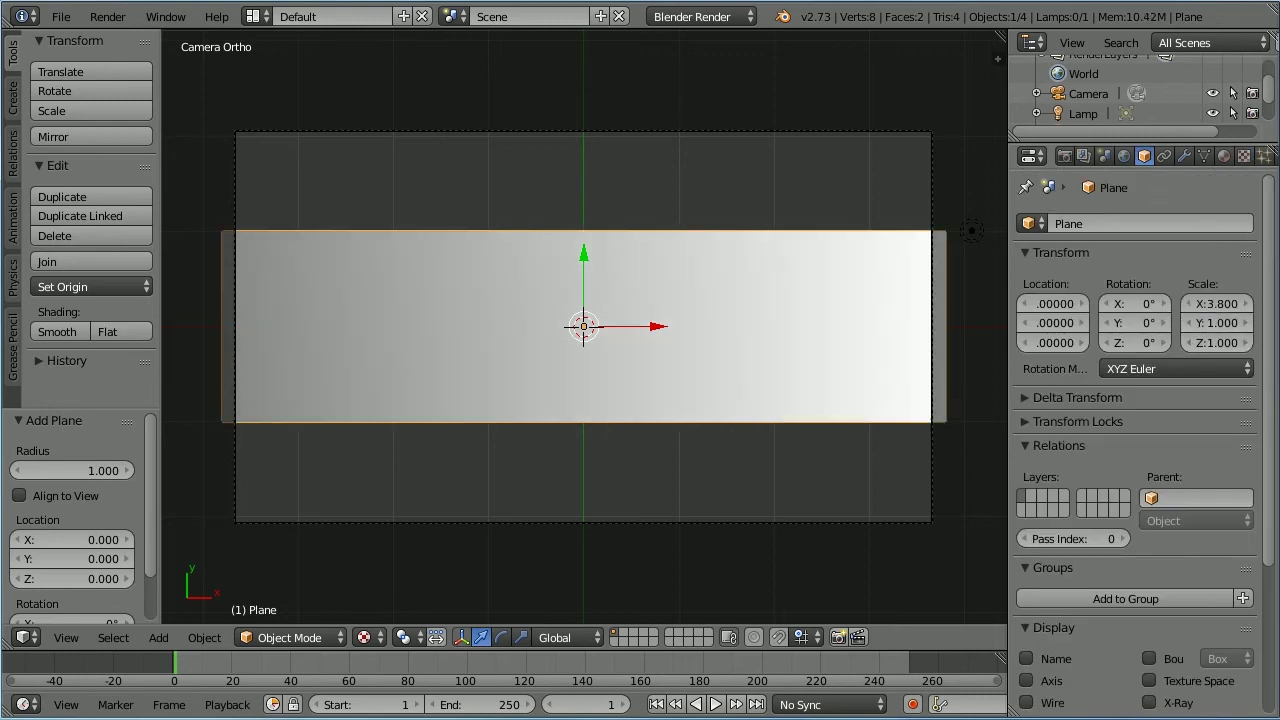
left_click(1223, 328)
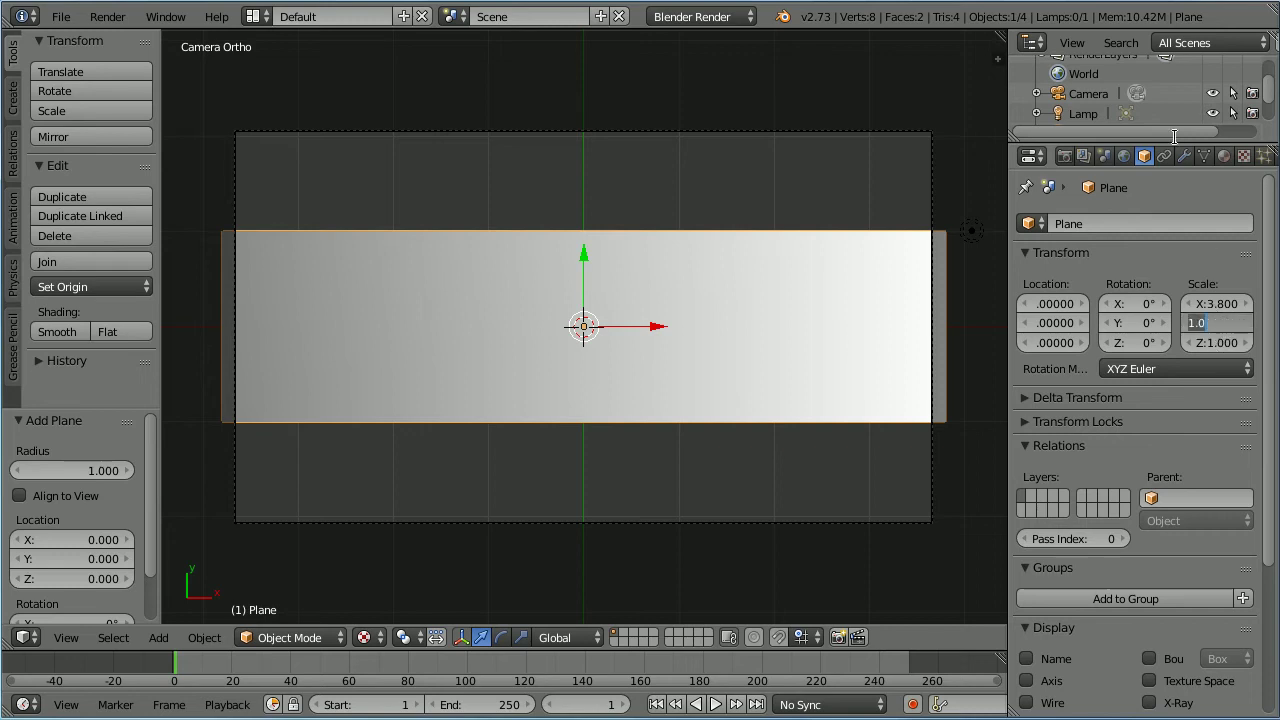
type("2.1")
key("Return")
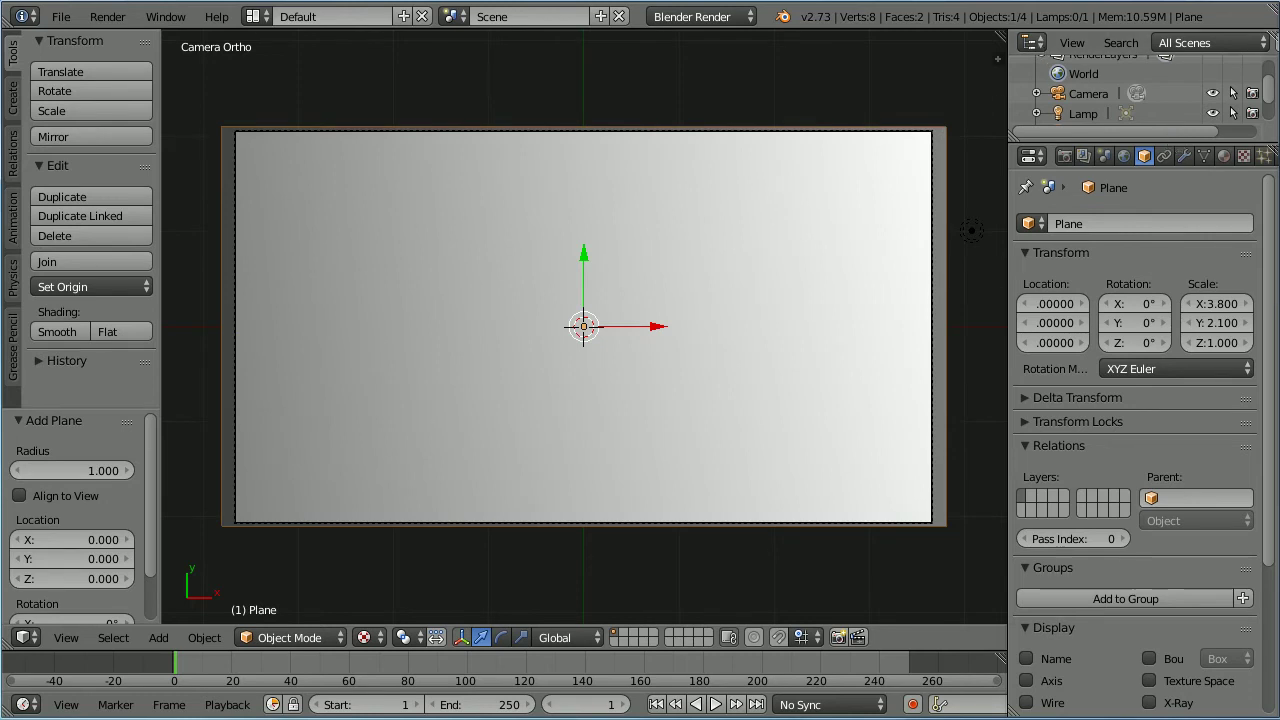
Step: Rename the camera-filling plane as sky and set its Z location to -6
left_click(1078, 226)
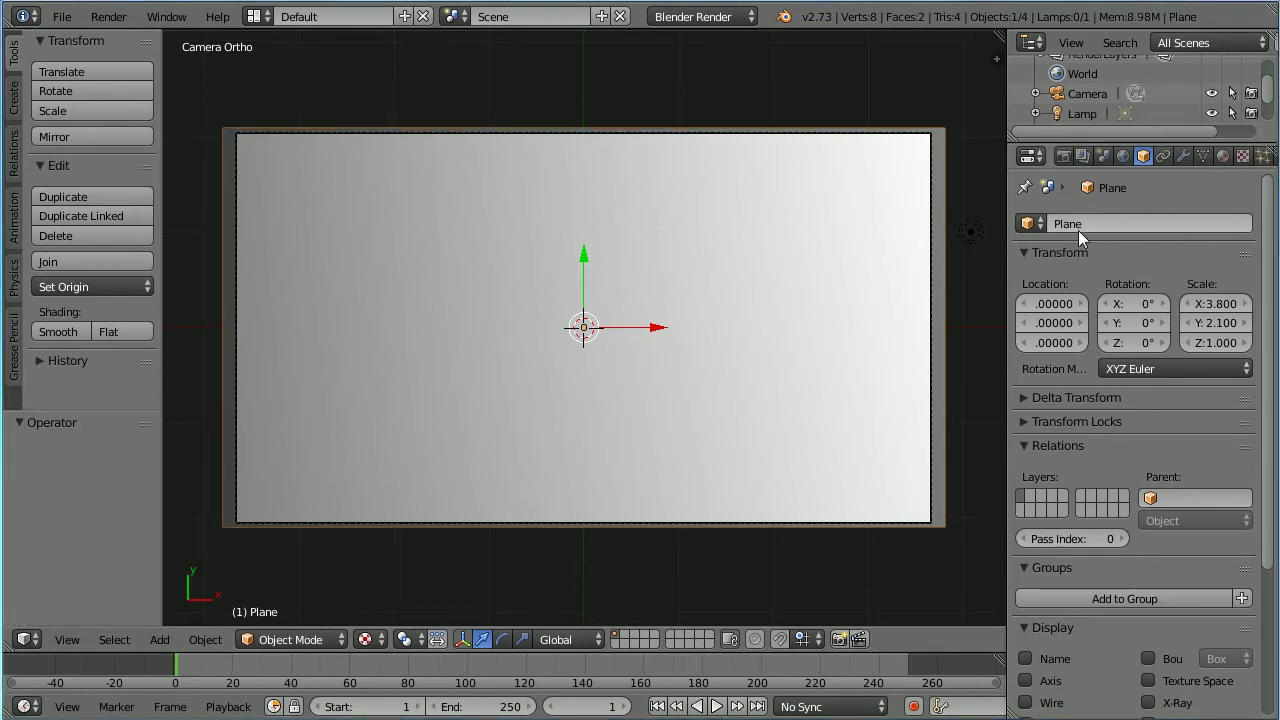
type("s")
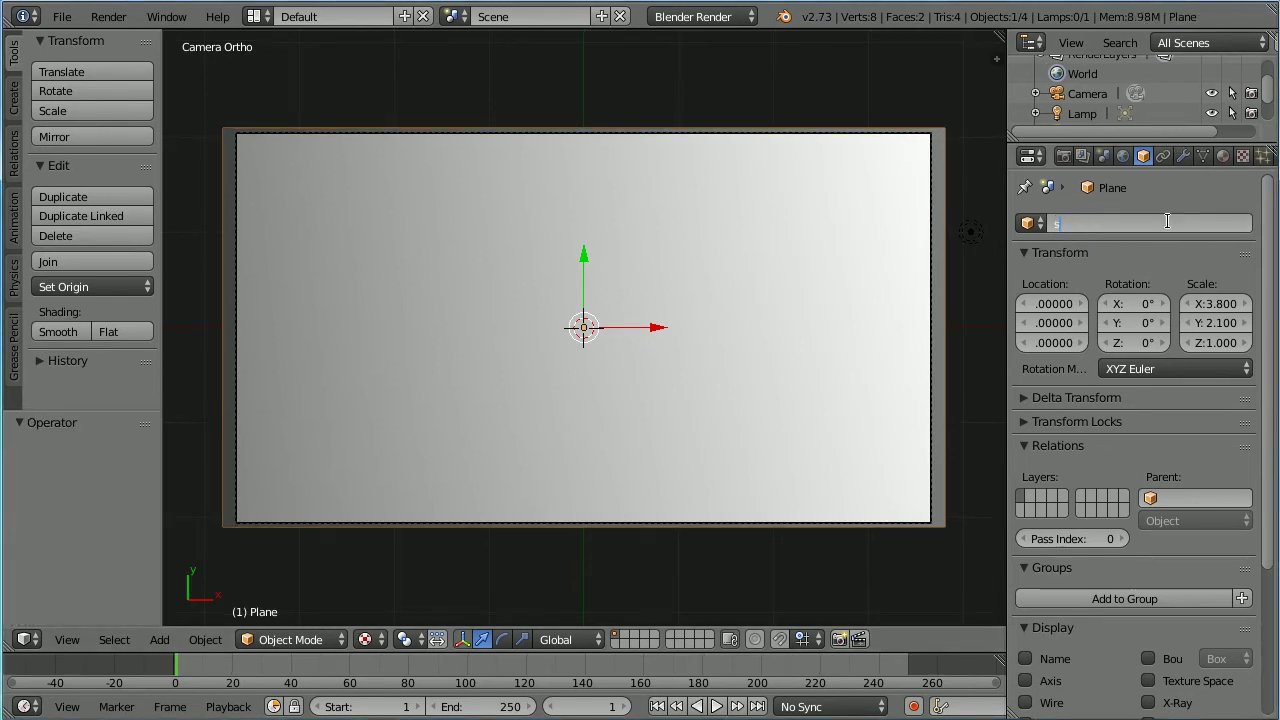
type("ky")
key("Return")
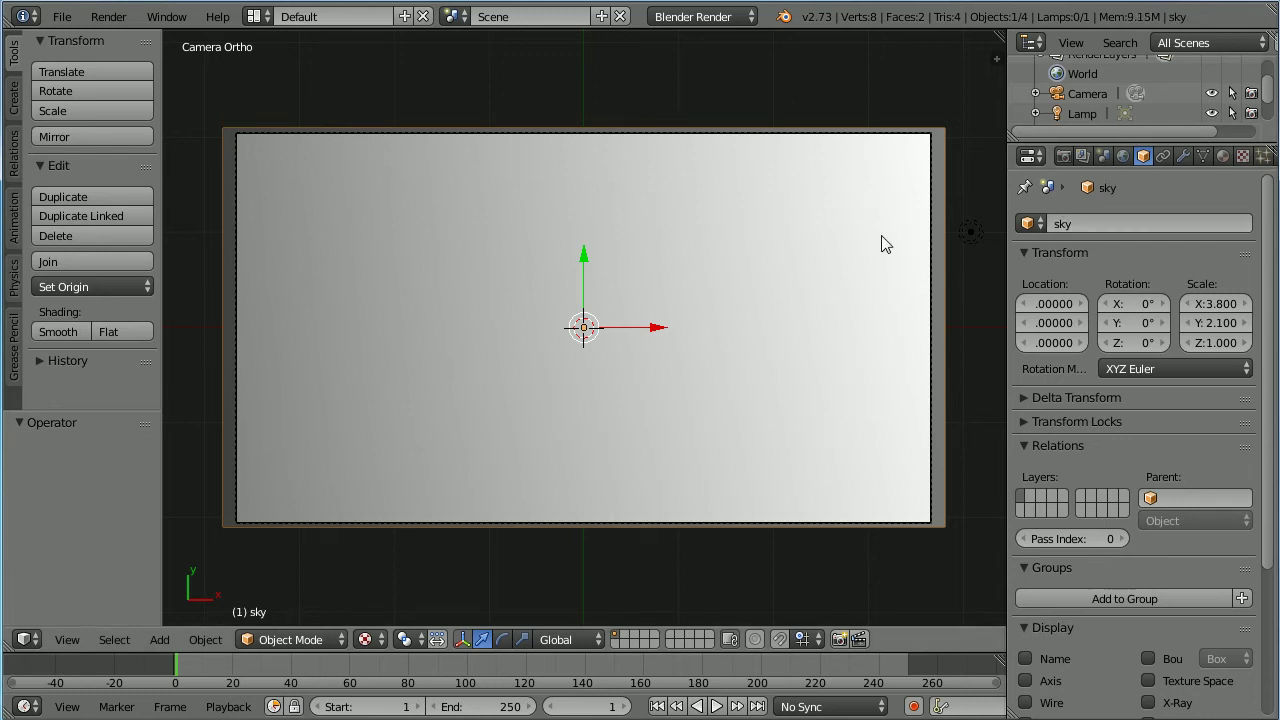
left_click(1053, 342)
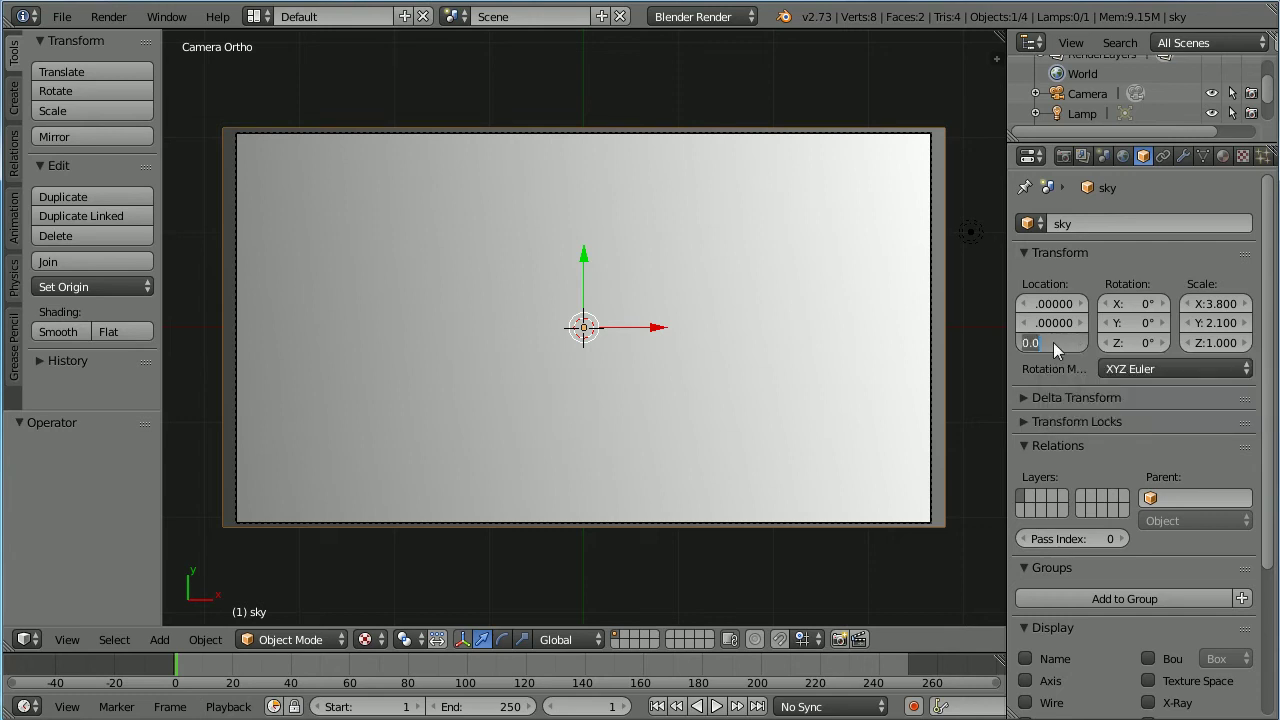
type("-6")
key("Return")
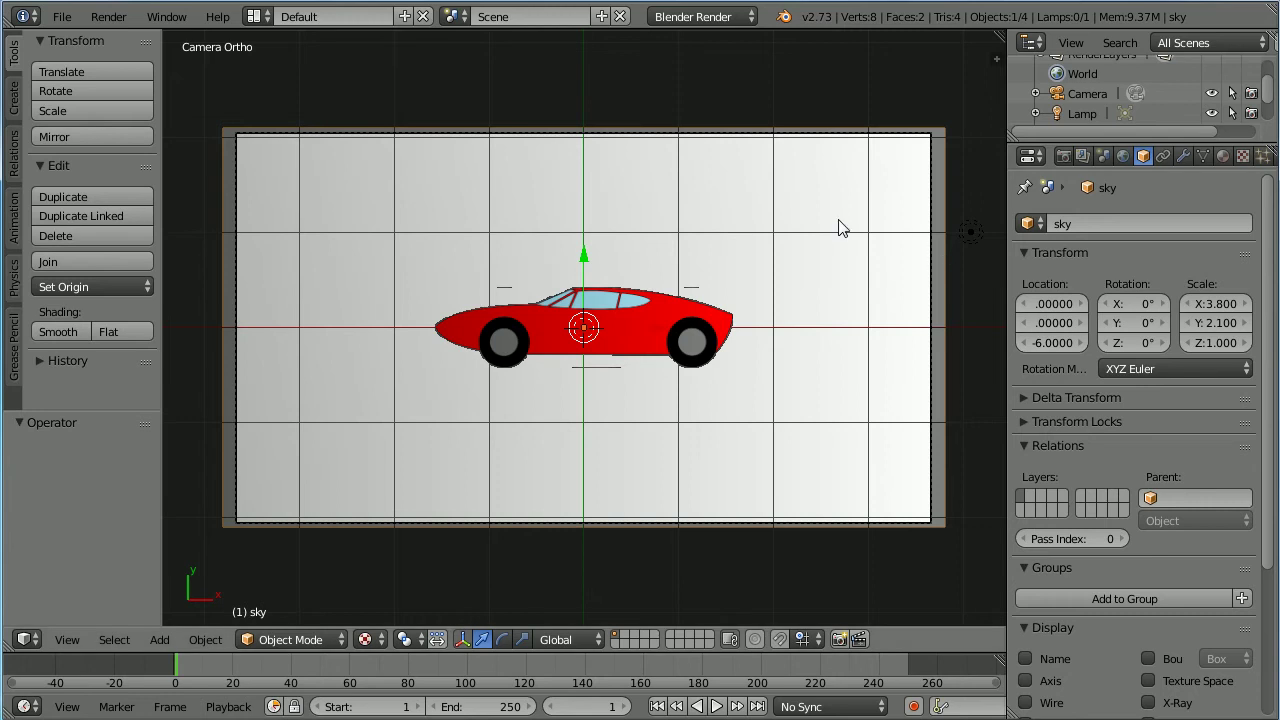
Step: Select the car plane and make its material shadeless
right_click(695, 368)
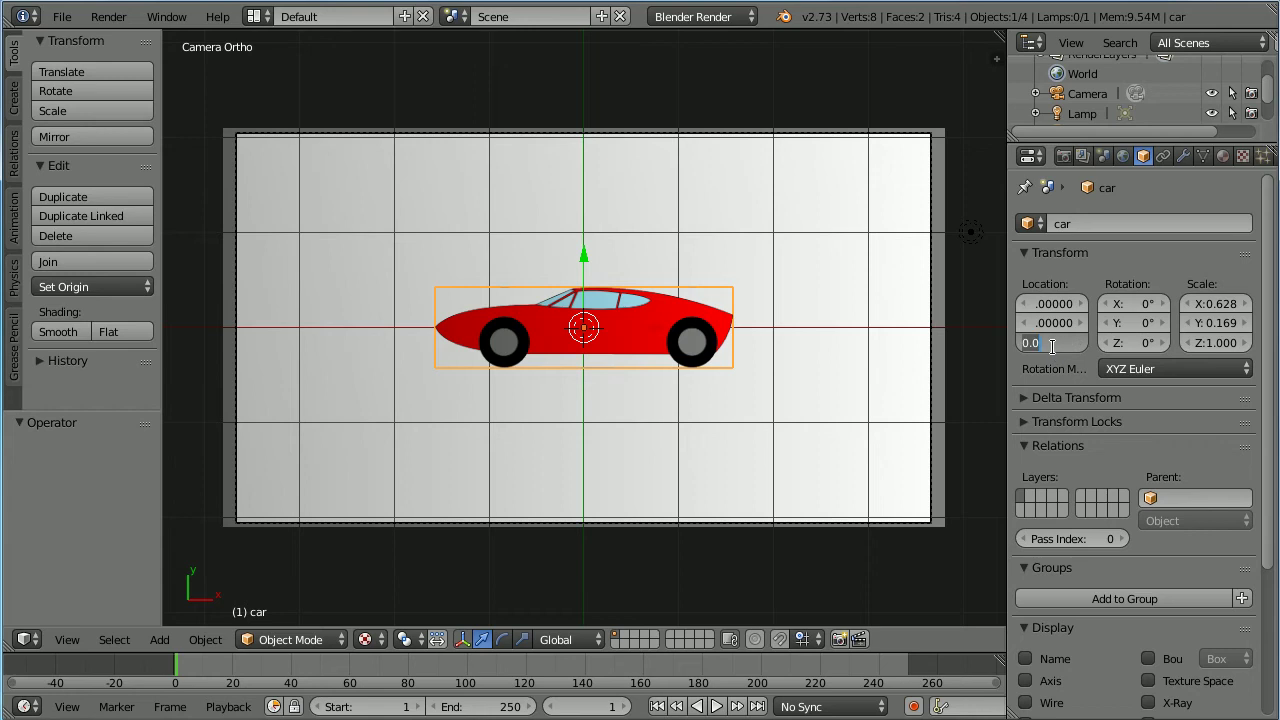
type("2")
key("Return")
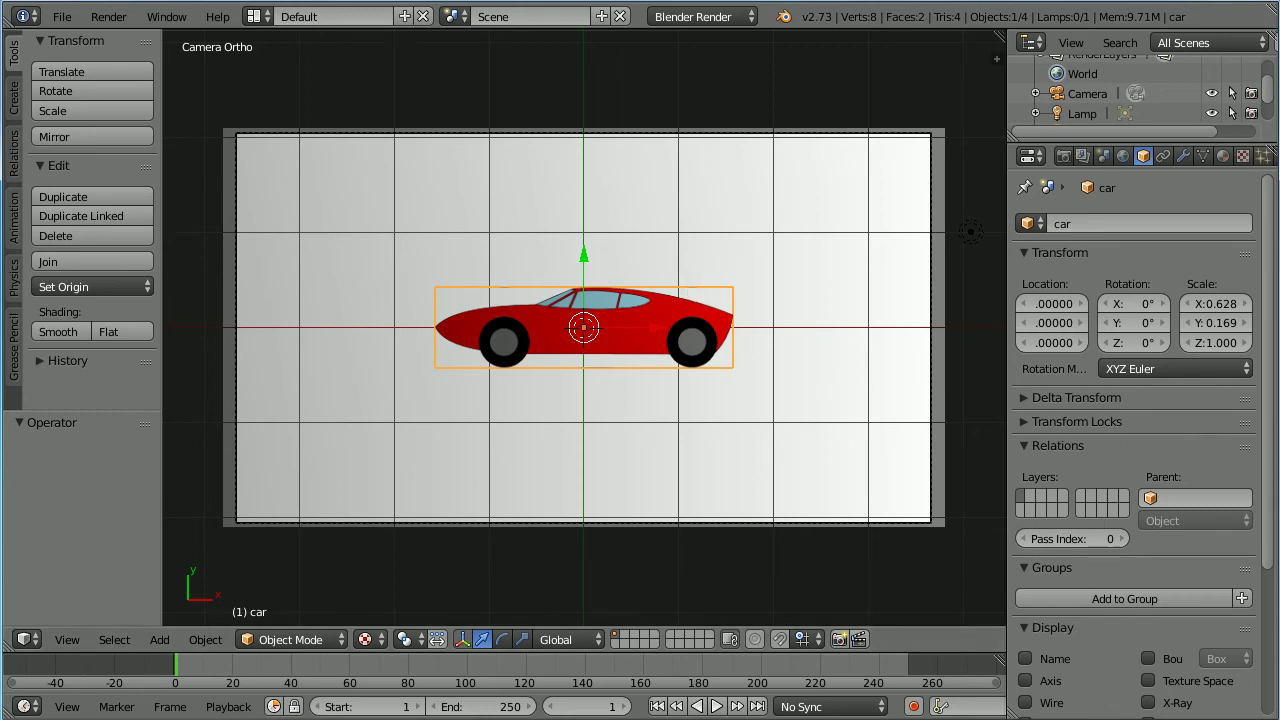
left_click(1222, 157)
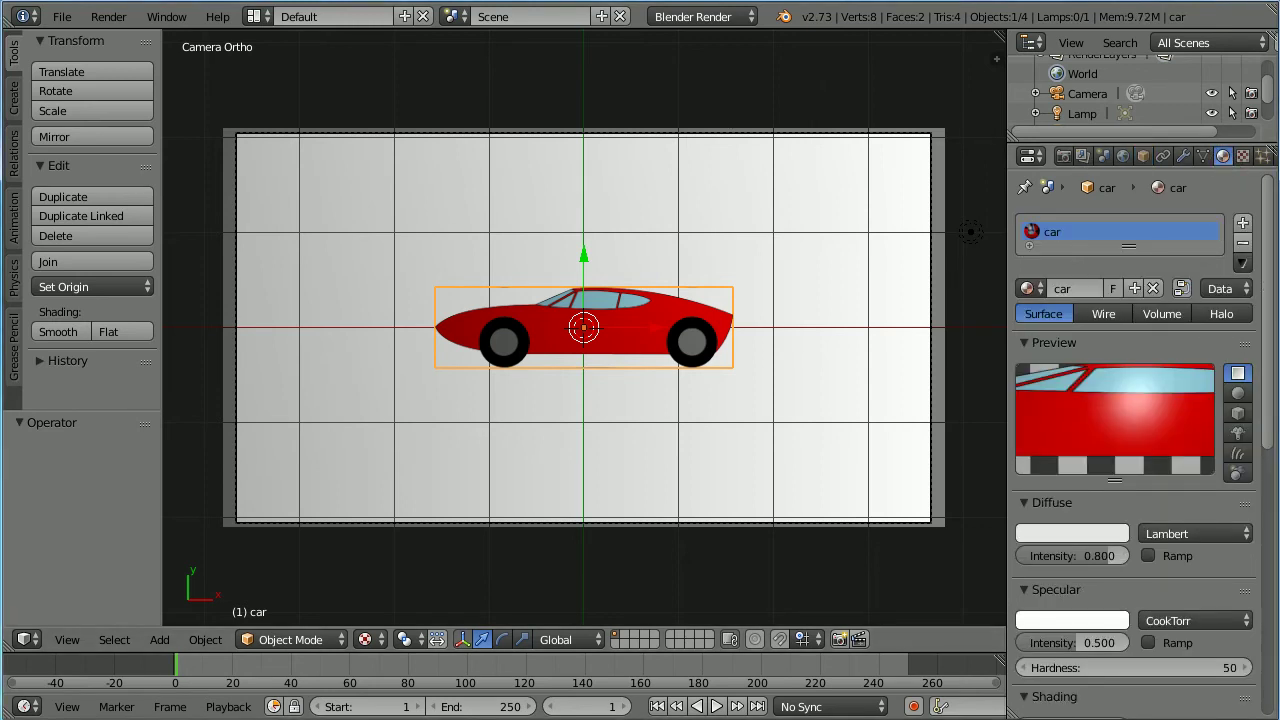
left_click_drag(1267, 288, 1276, 405)
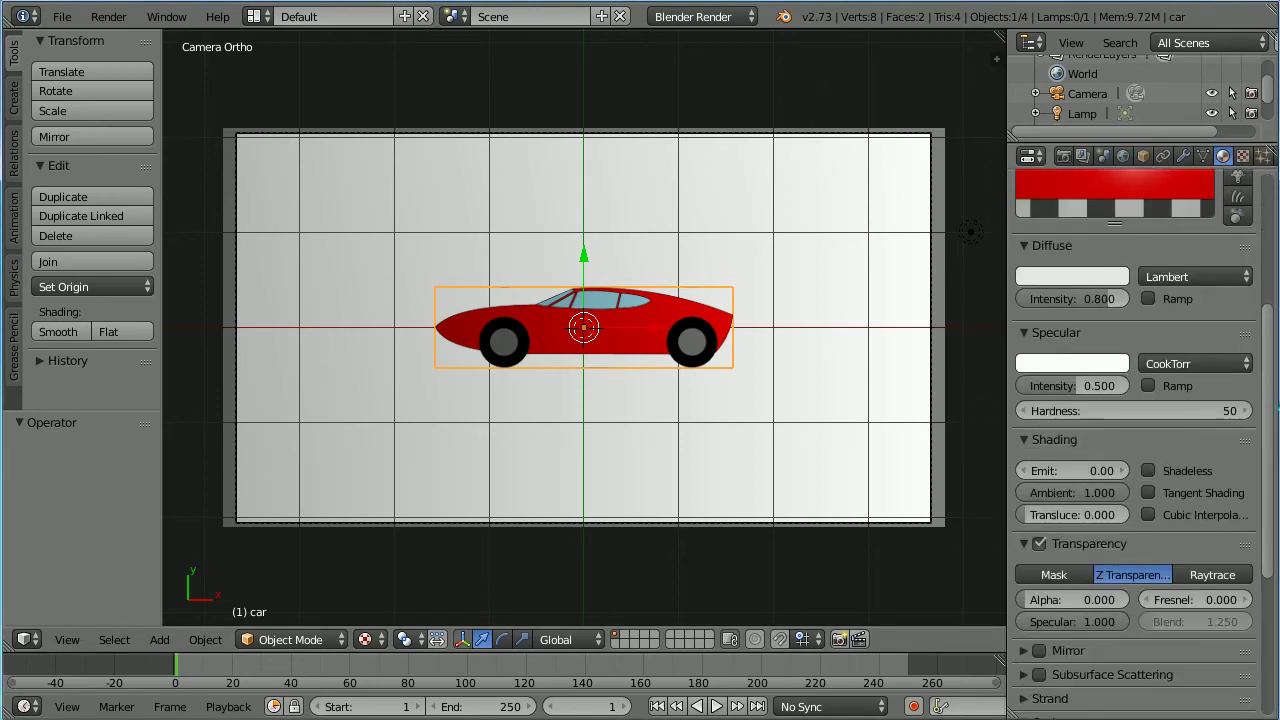
left_click(1148, 470)
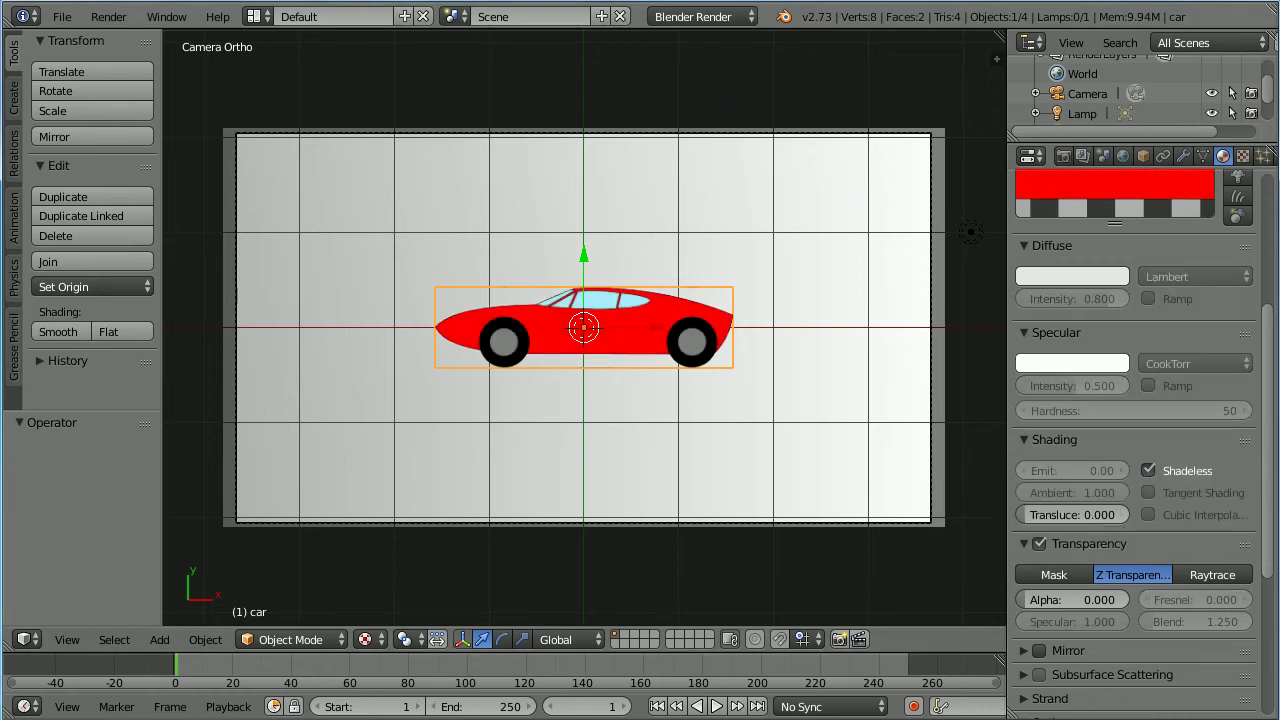
Step: Give the sky plane a new material named sky
right_click(878, 199)
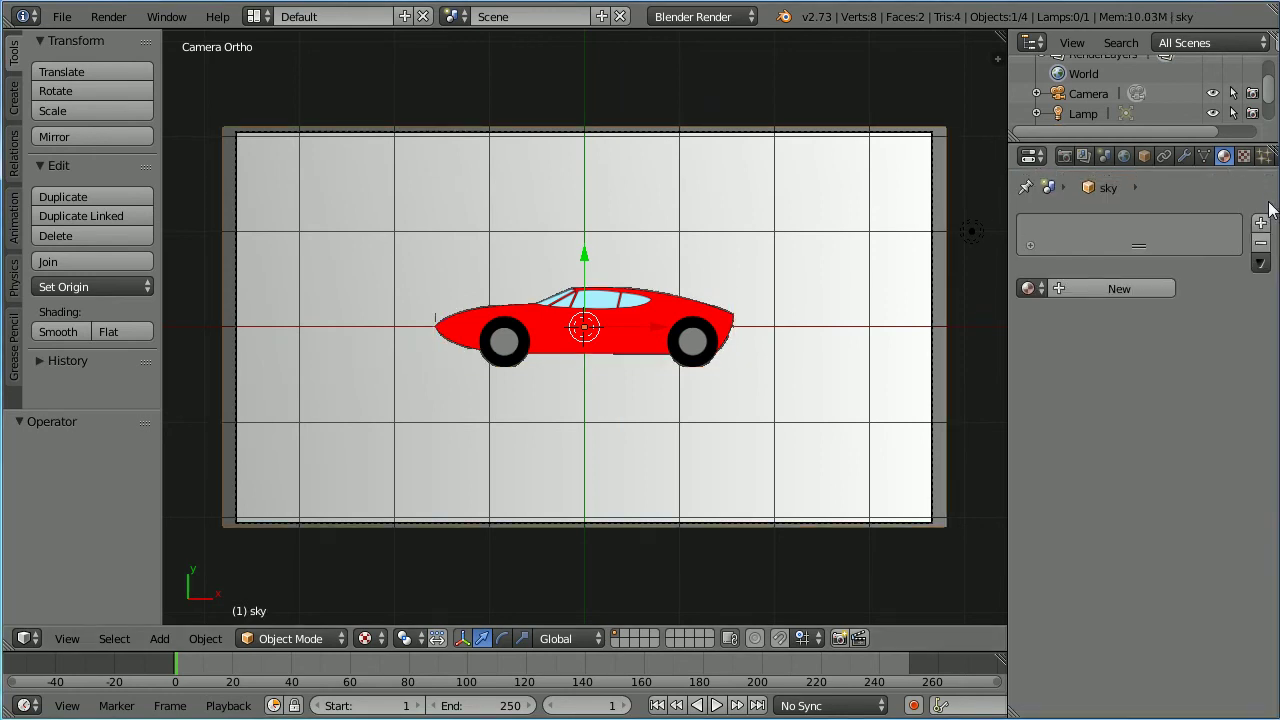
left_click(1119, 288)
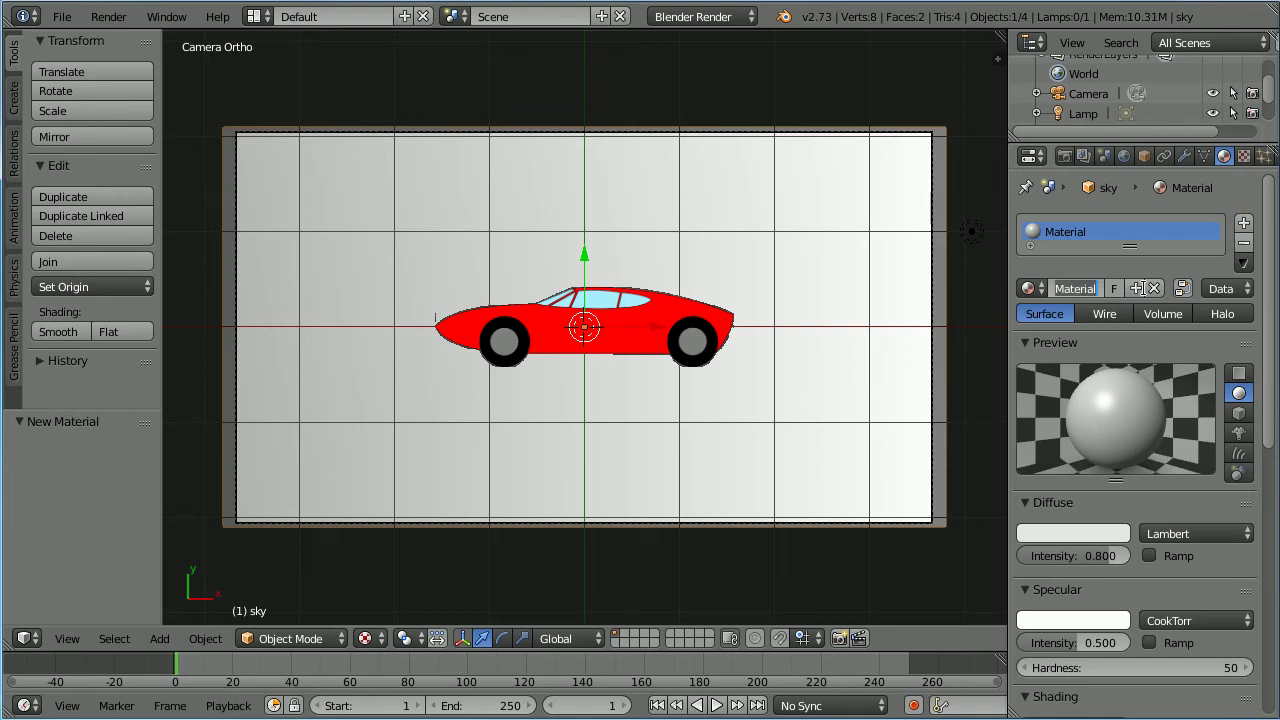
type("sky")
key("Return")
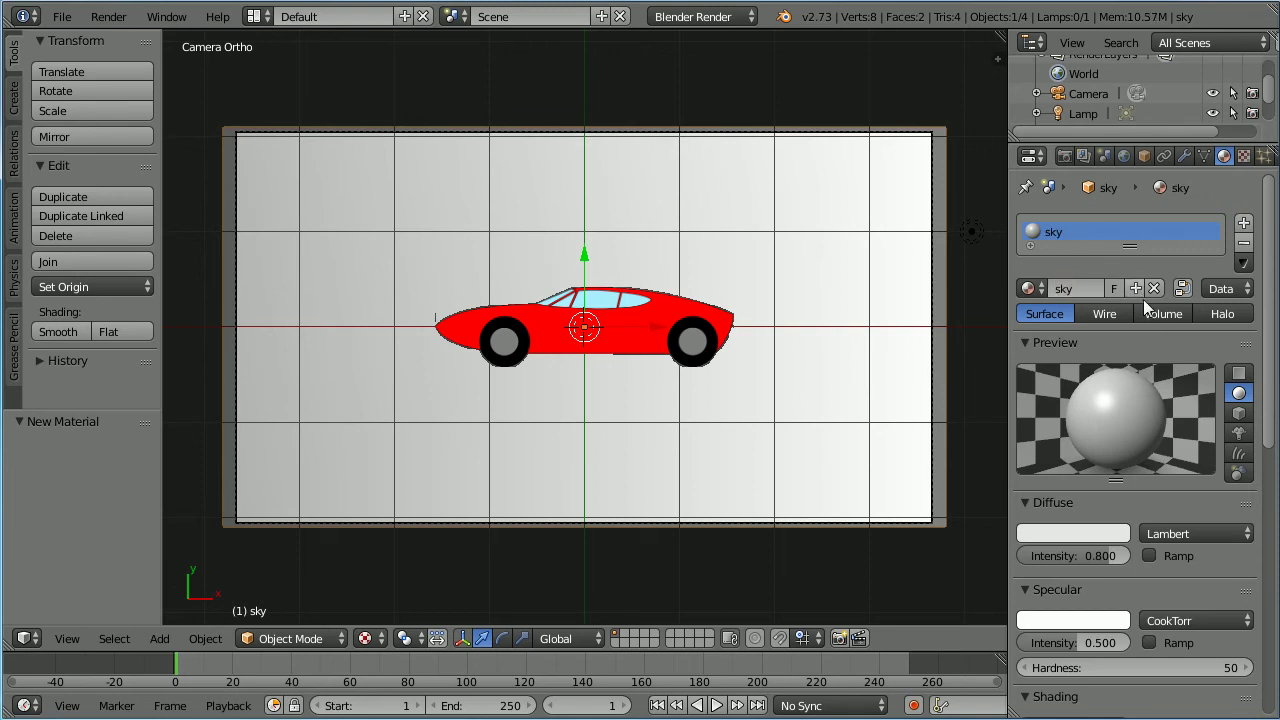
Step: Set the red component of the sky material's diffuse color to 0.2
left_click(1080, 526)
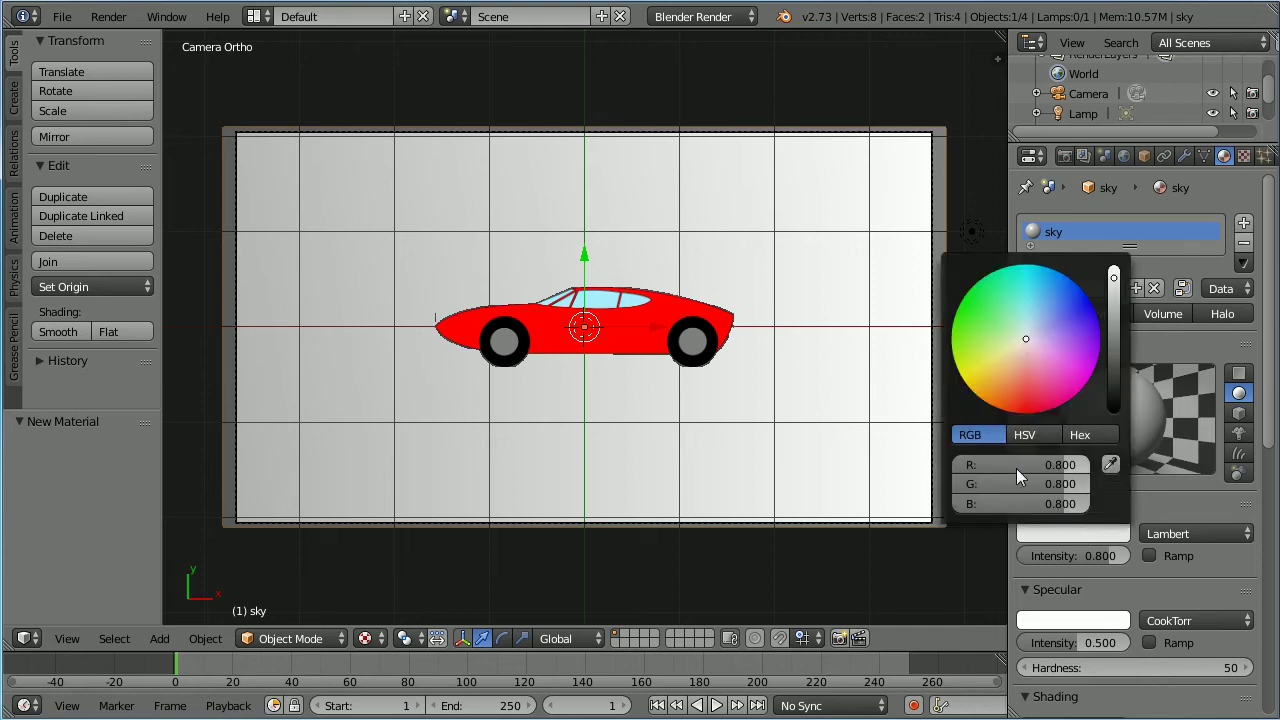
left_click(1063, 464)
key("BackSpace")
key("BackSpace")
key("BackSpace")
type("0.2")
key("Return")
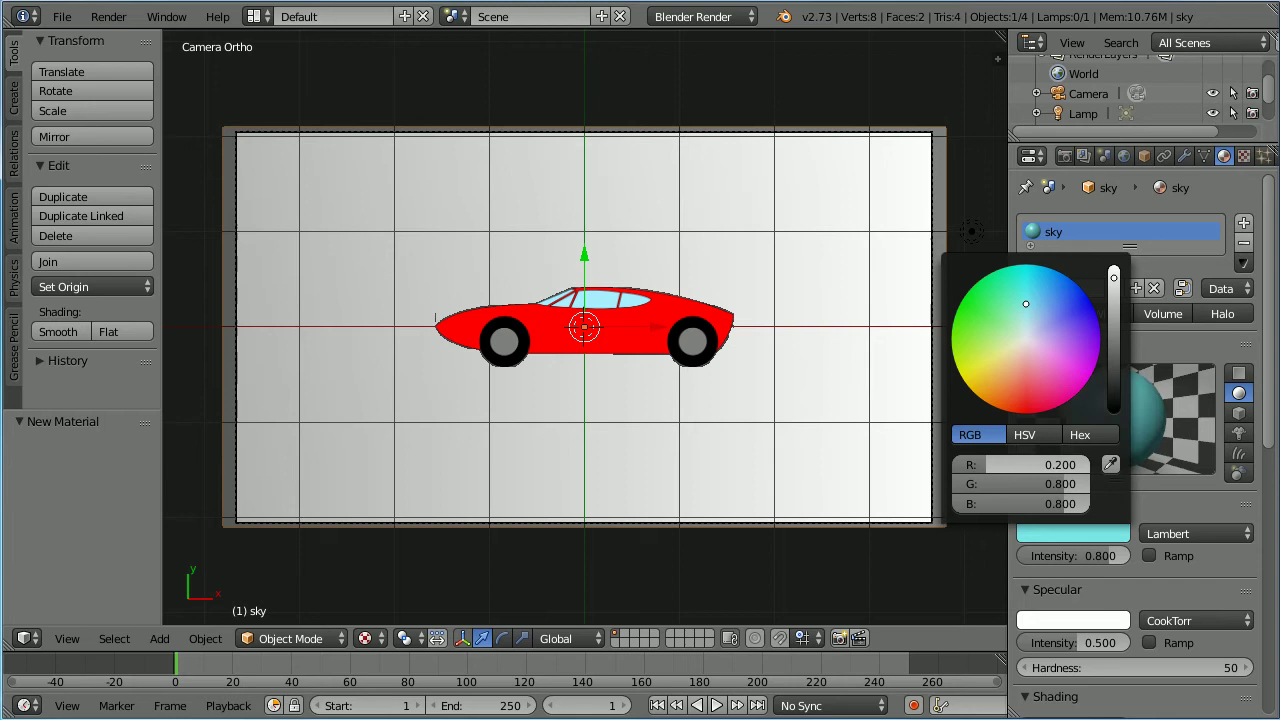
Step: Make the sky material shadeless and switch the plane into Edit Mode and back to refresh its viewport color
scroll(1266, 432, "down", 2)
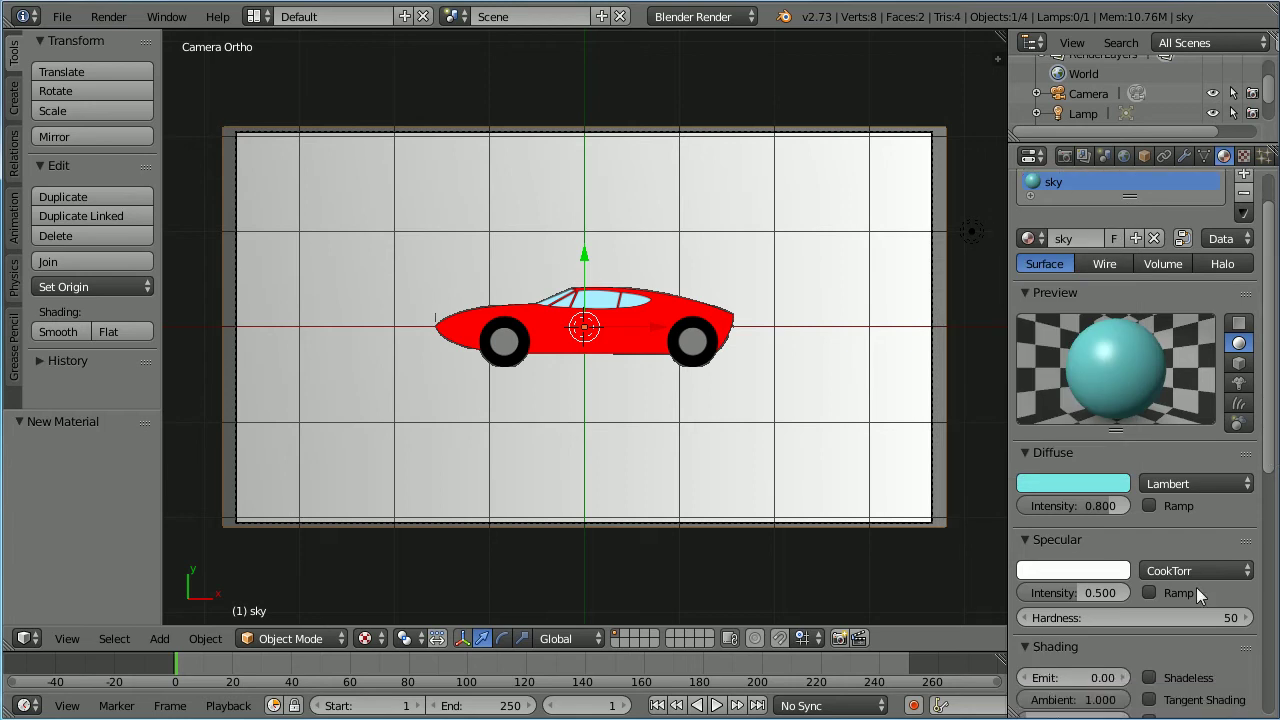
left_click(1150, 677)
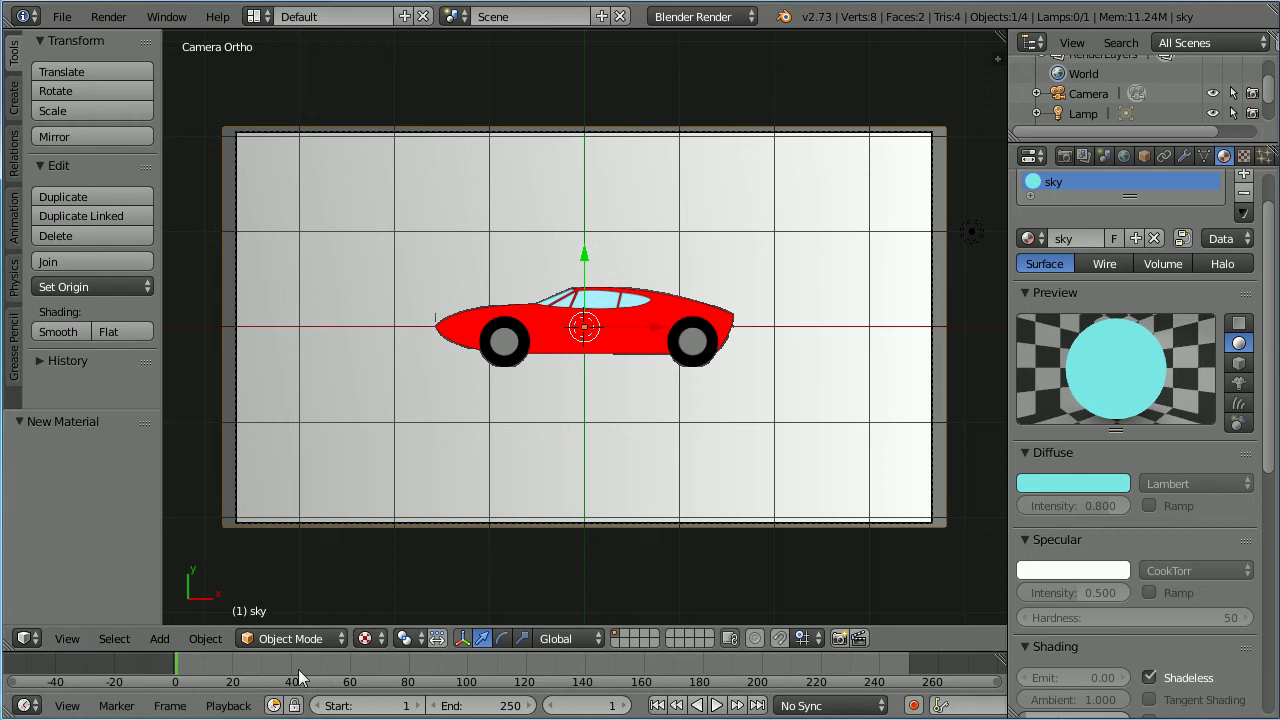
left_click(287, 639)
left_click(294, 593)
left_click(280, 638)
left_click(286, 615)
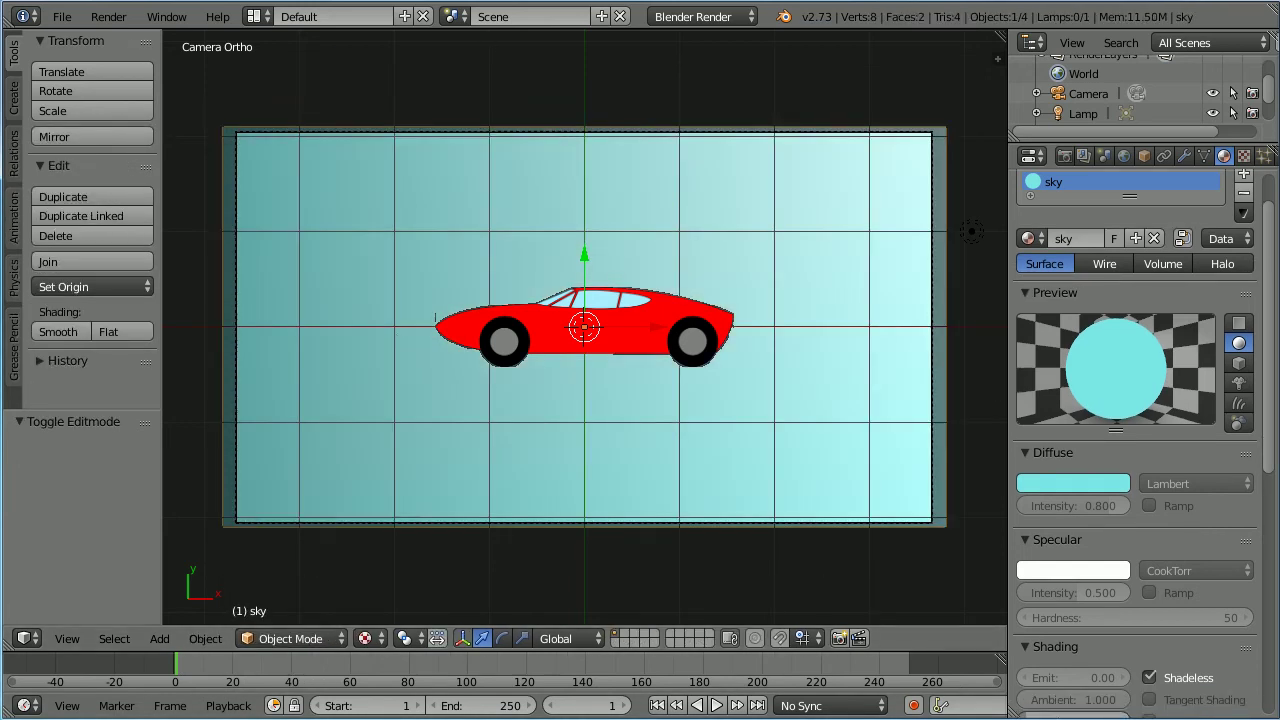
Step: Duplicate the sky plane in place and rename the copy as hills
left_click(1144, 155)
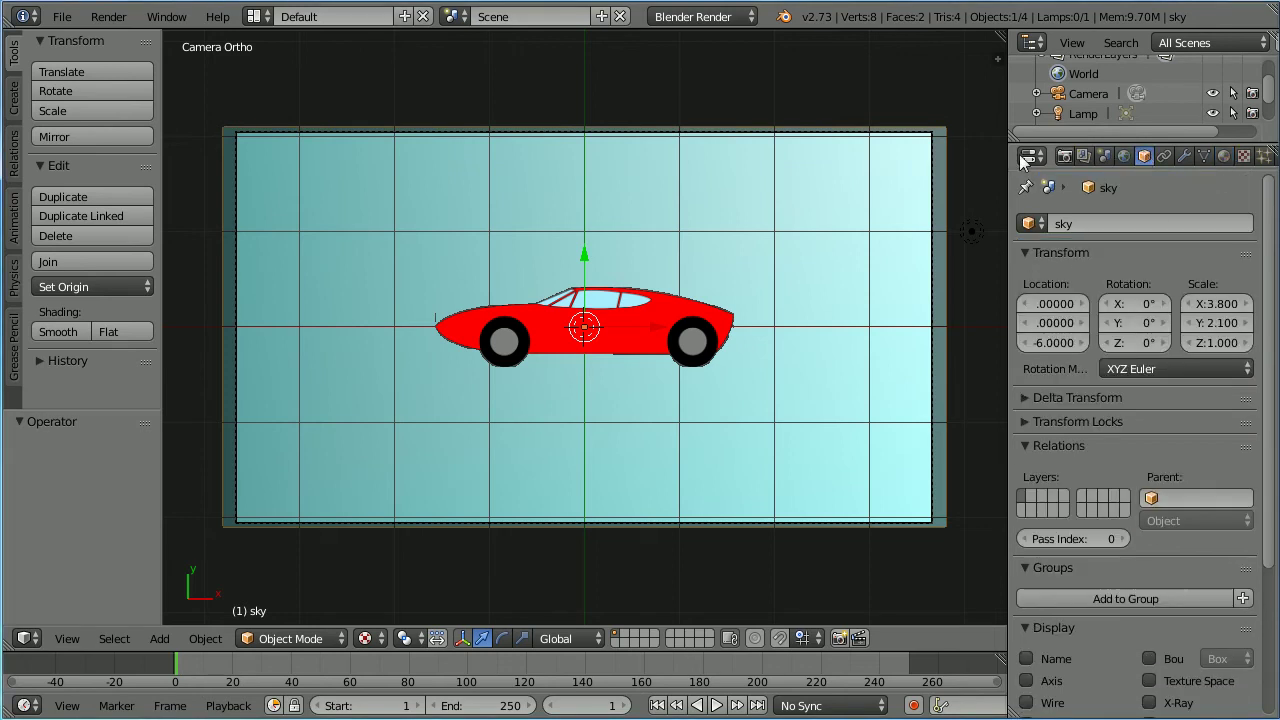
key("shift+d")
right_click(787, 211)
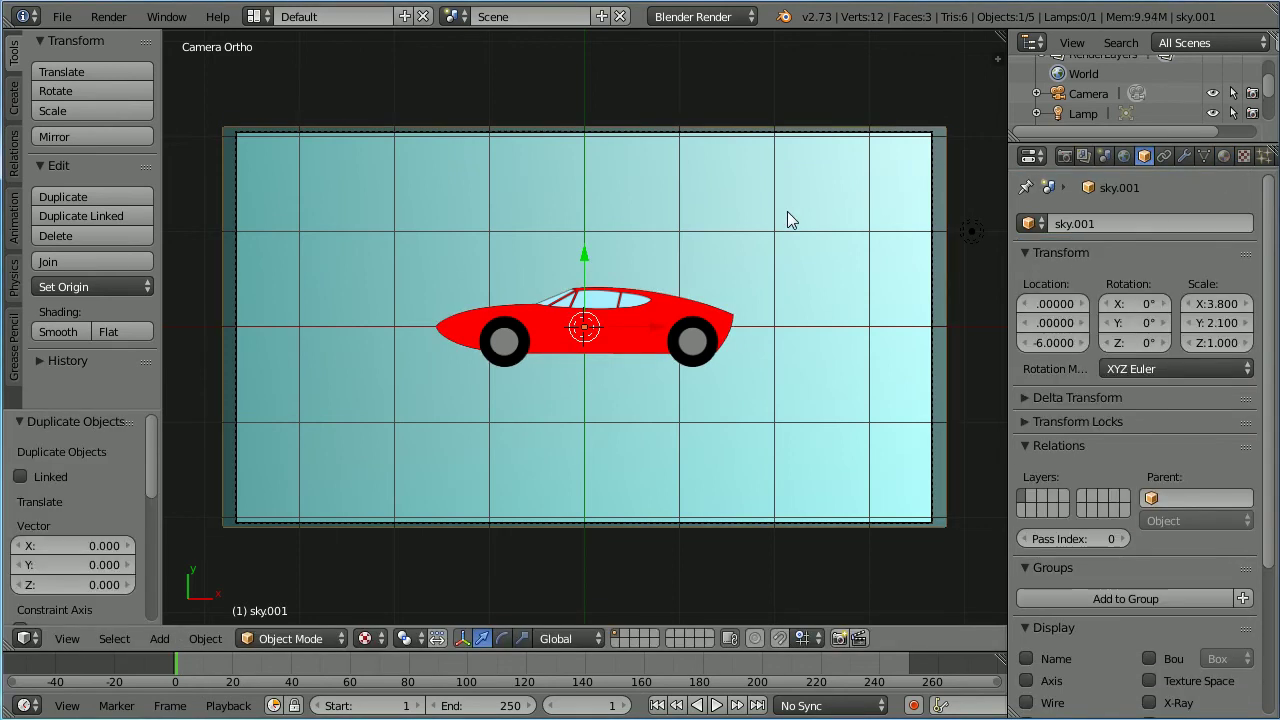
left_click(1075, 223)
type("hills")
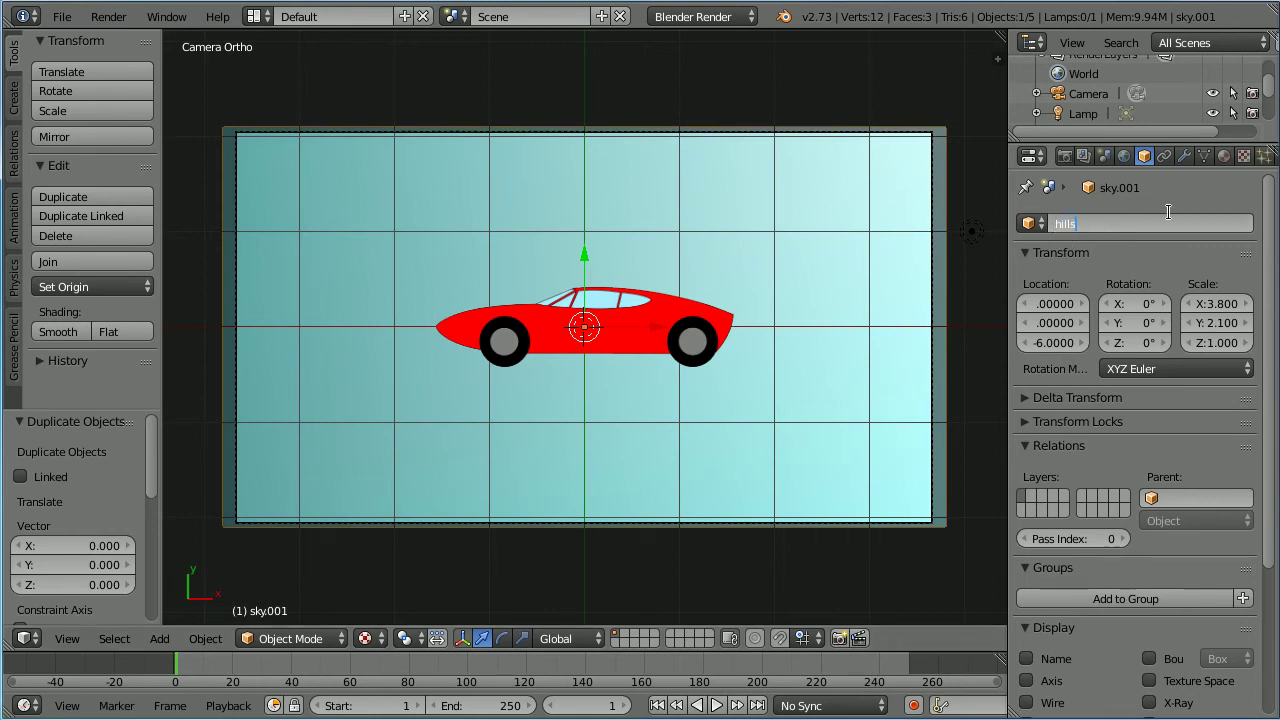
key("Return")
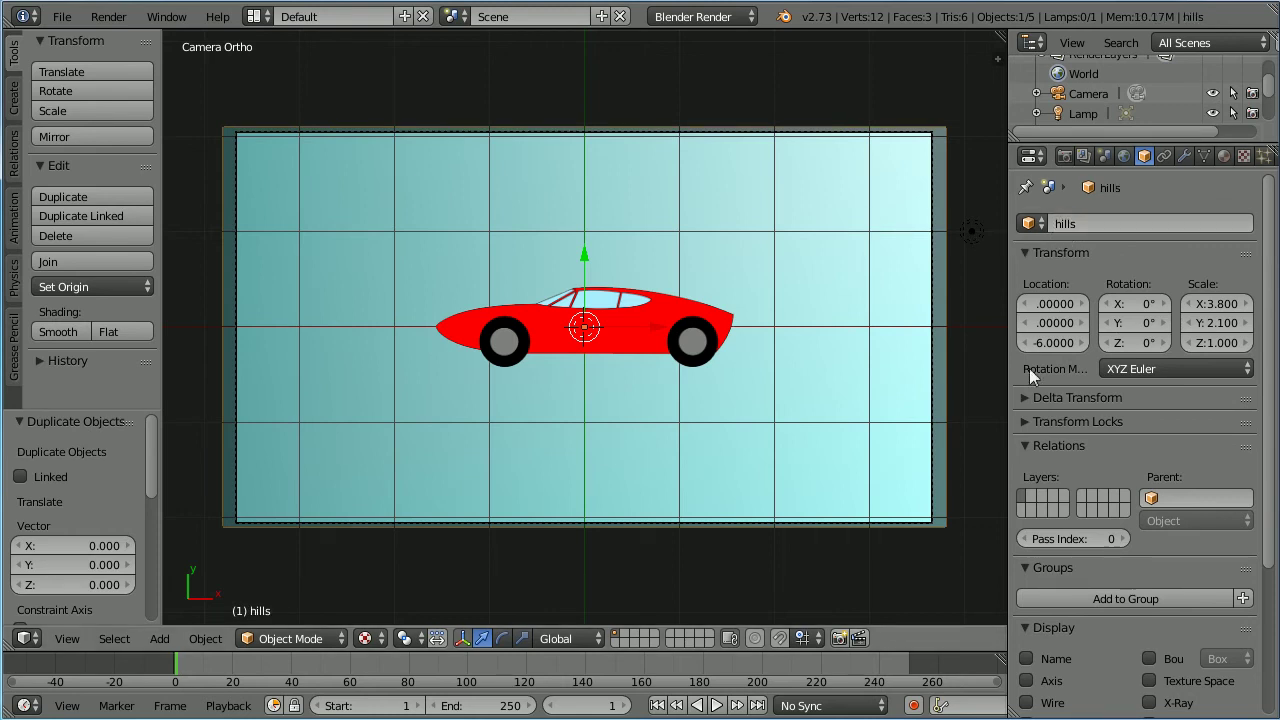
Step: Set the hills plane's Z location to -4
left_click(1048, 342)
key("BackSpace")
type("-4")
key("Return")
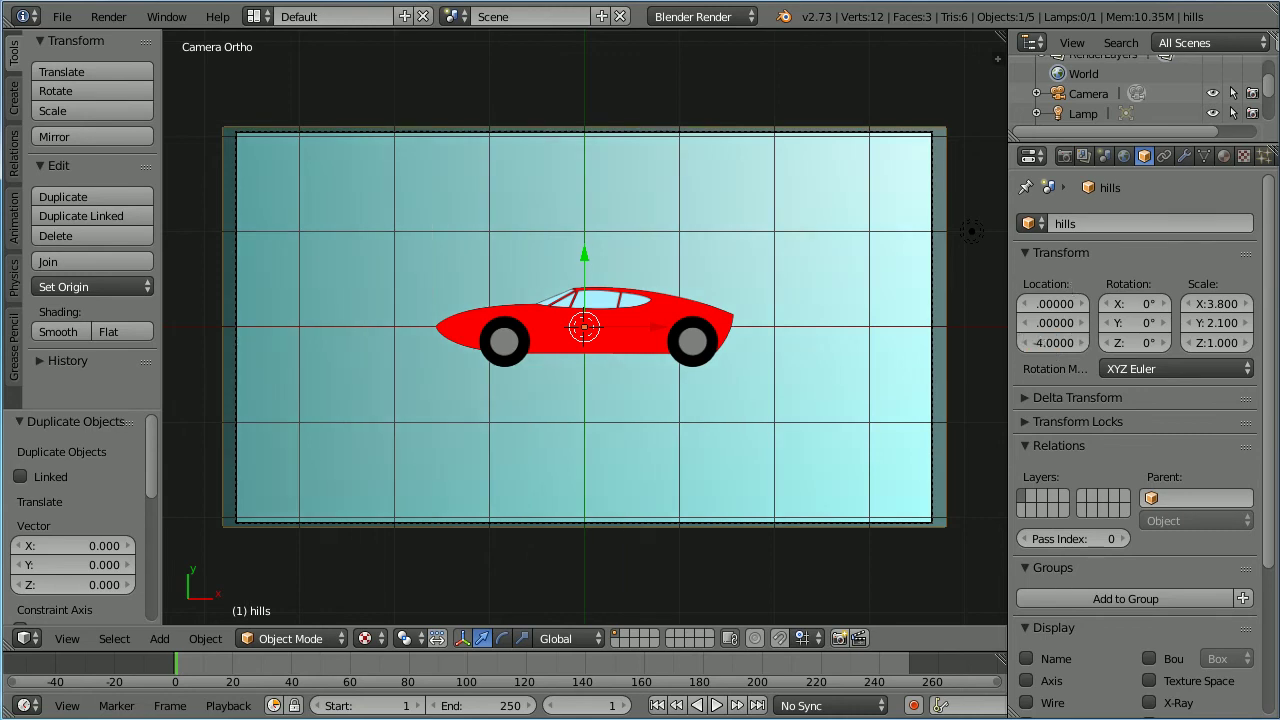
Step: In Edit Mode, move the hills plane's two upper vertices -1.5 along the global Y axis
left_click(309, 637)
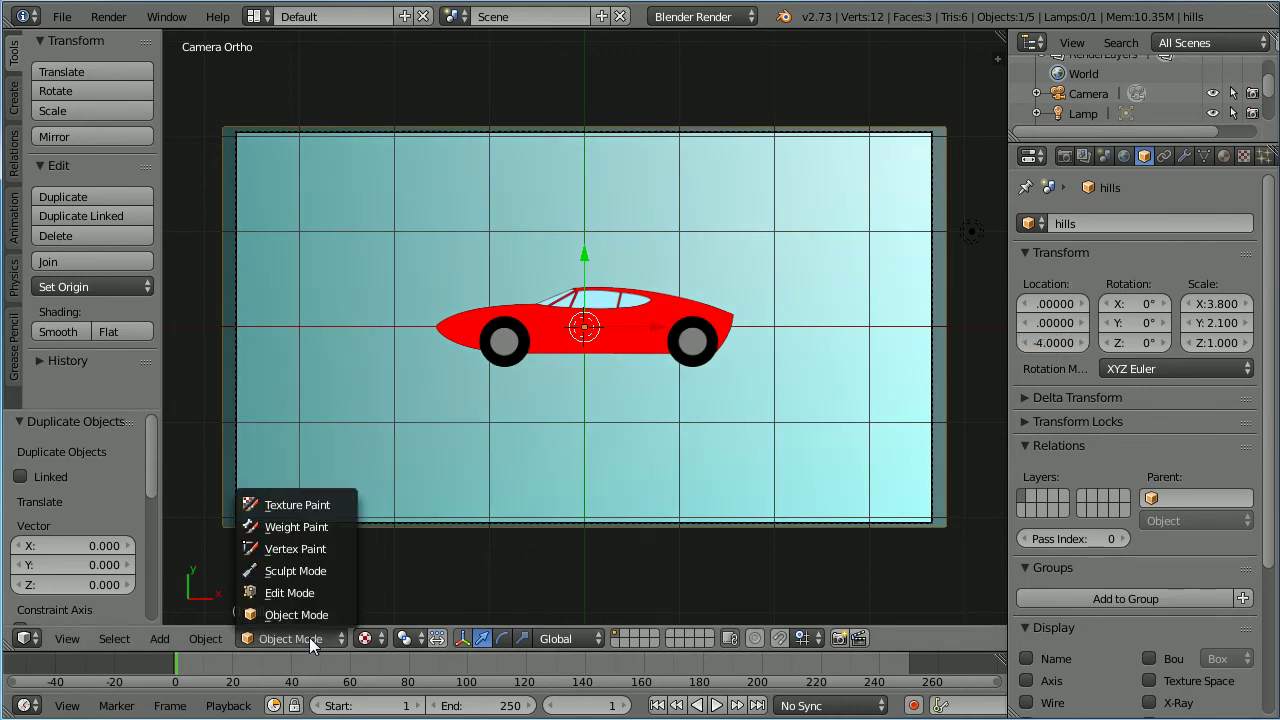
left_click(311, 593)
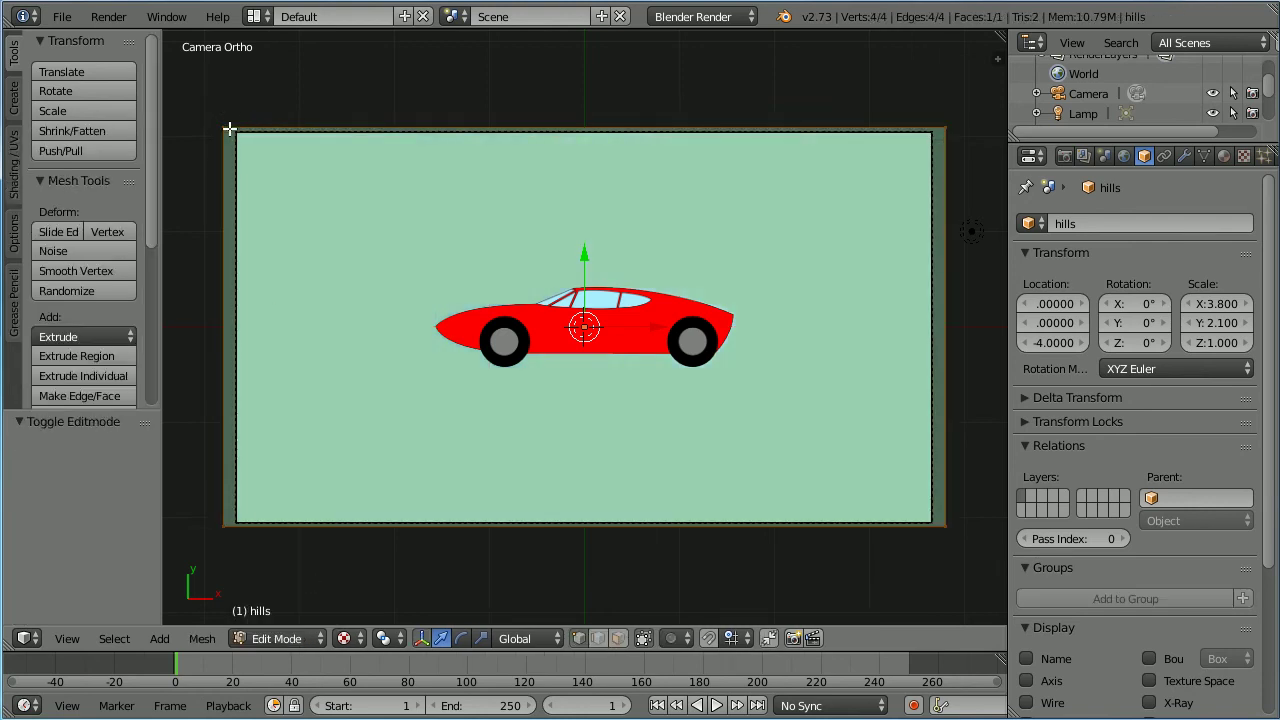
right_click(224, 128)
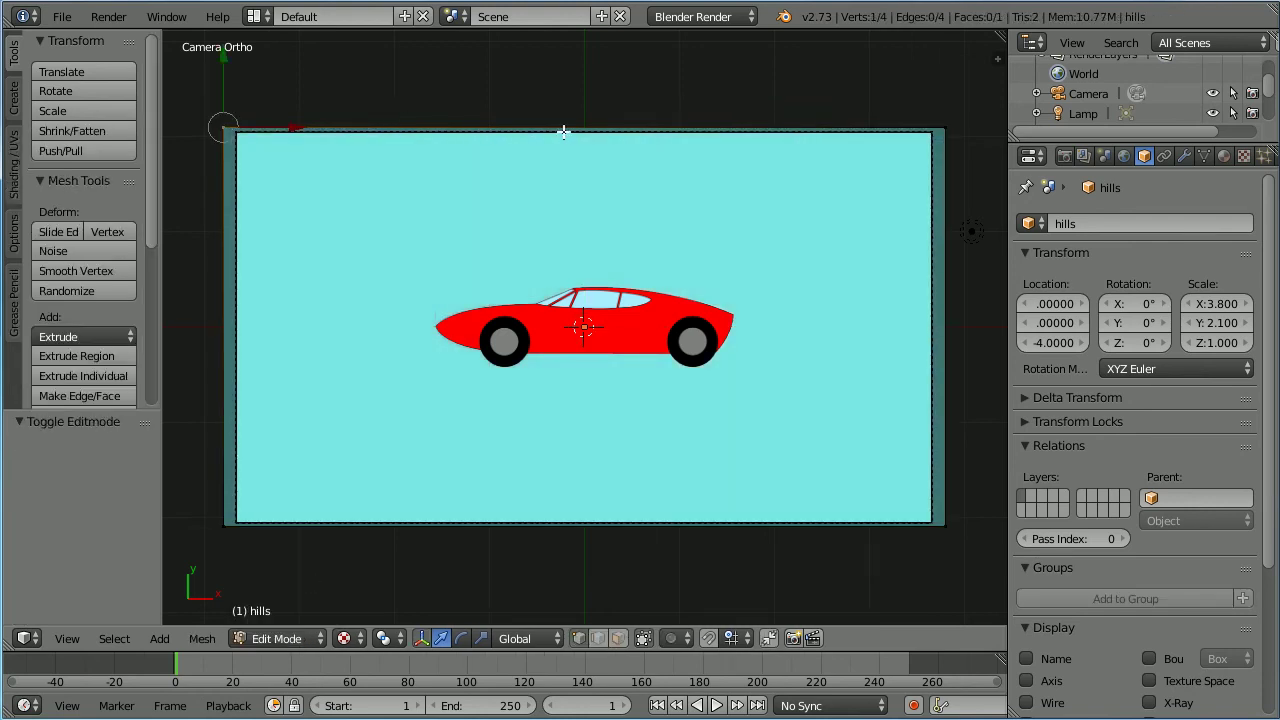
right_click(946, 129, "shift")
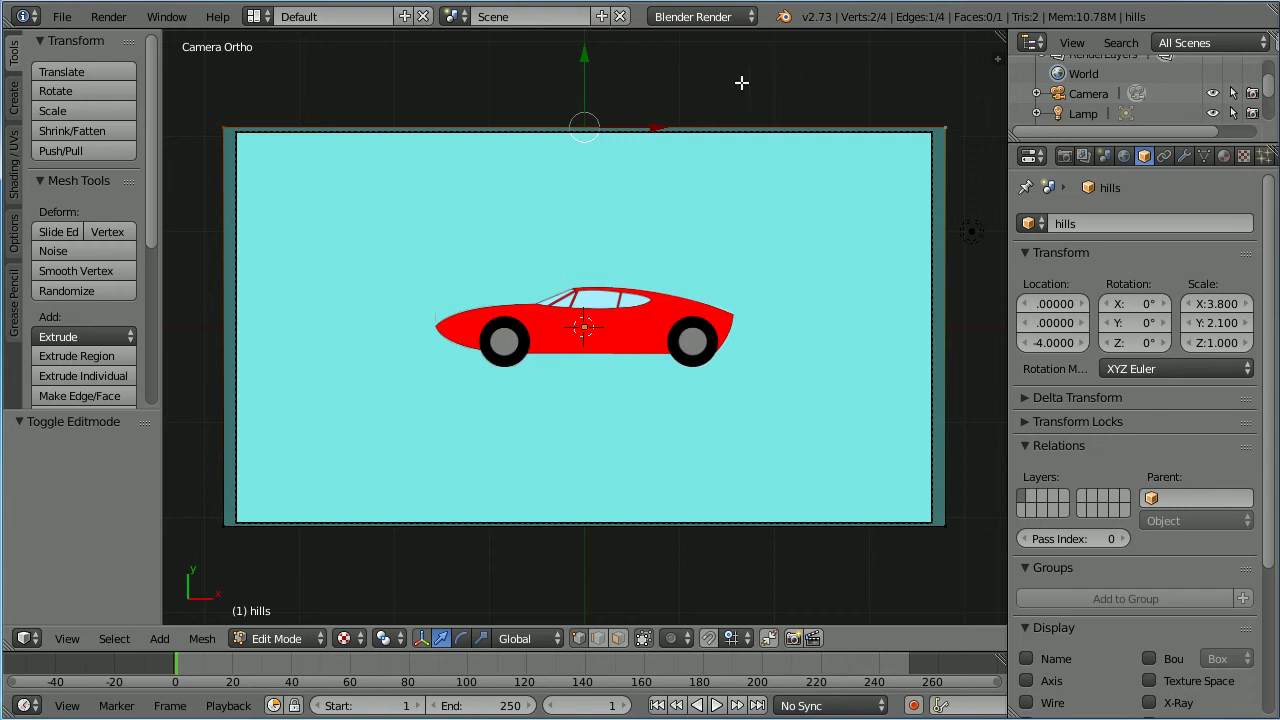
key("g")
key("y")
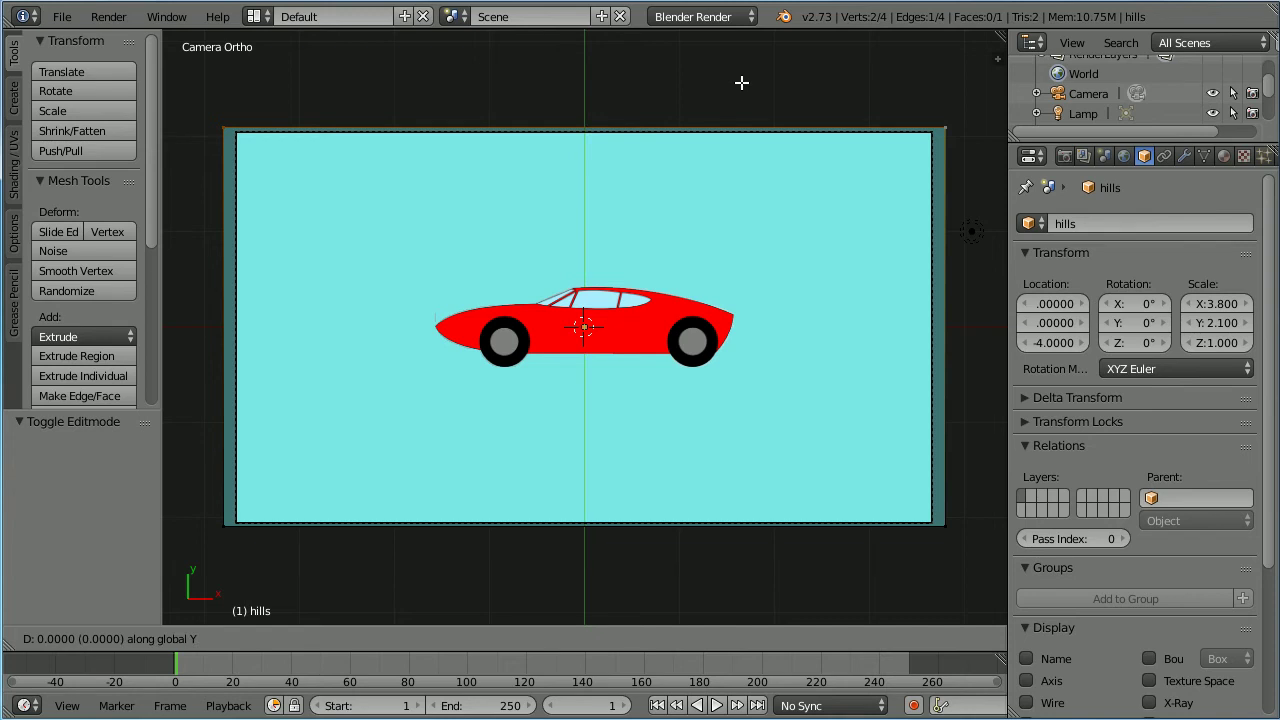
type("-1.5")
key("Return")
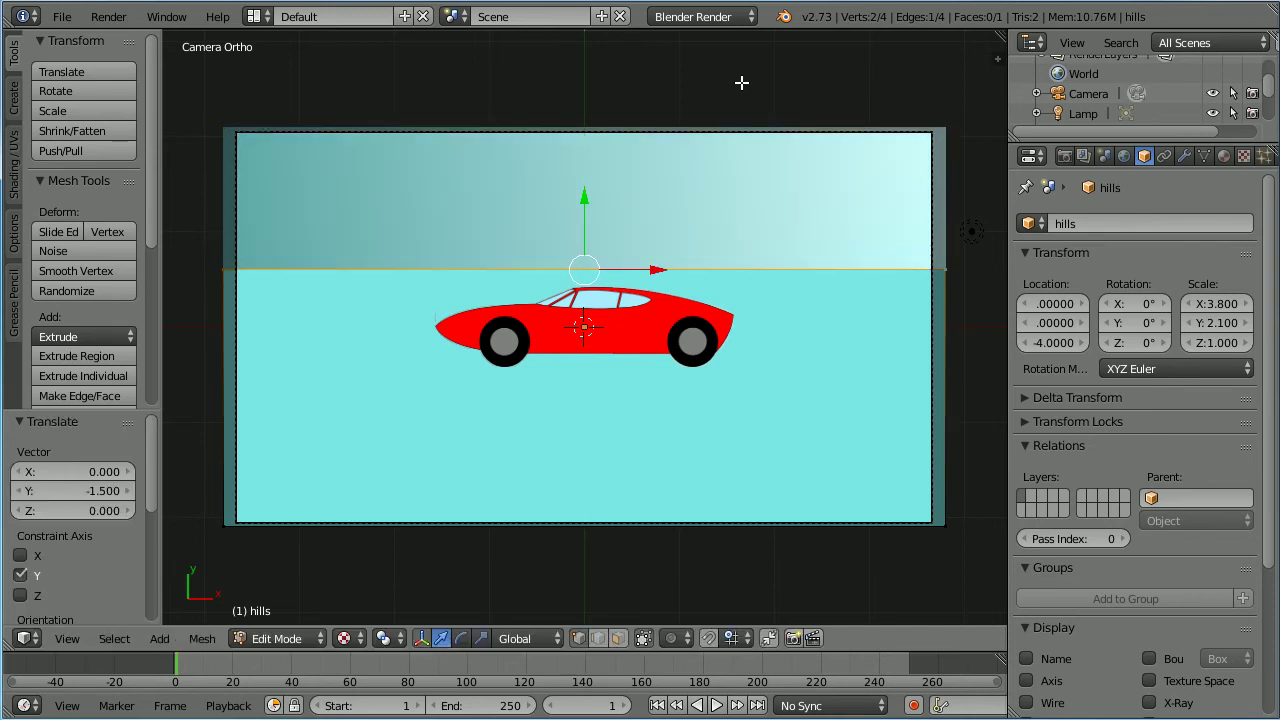
key("Tab")
key("Tab")
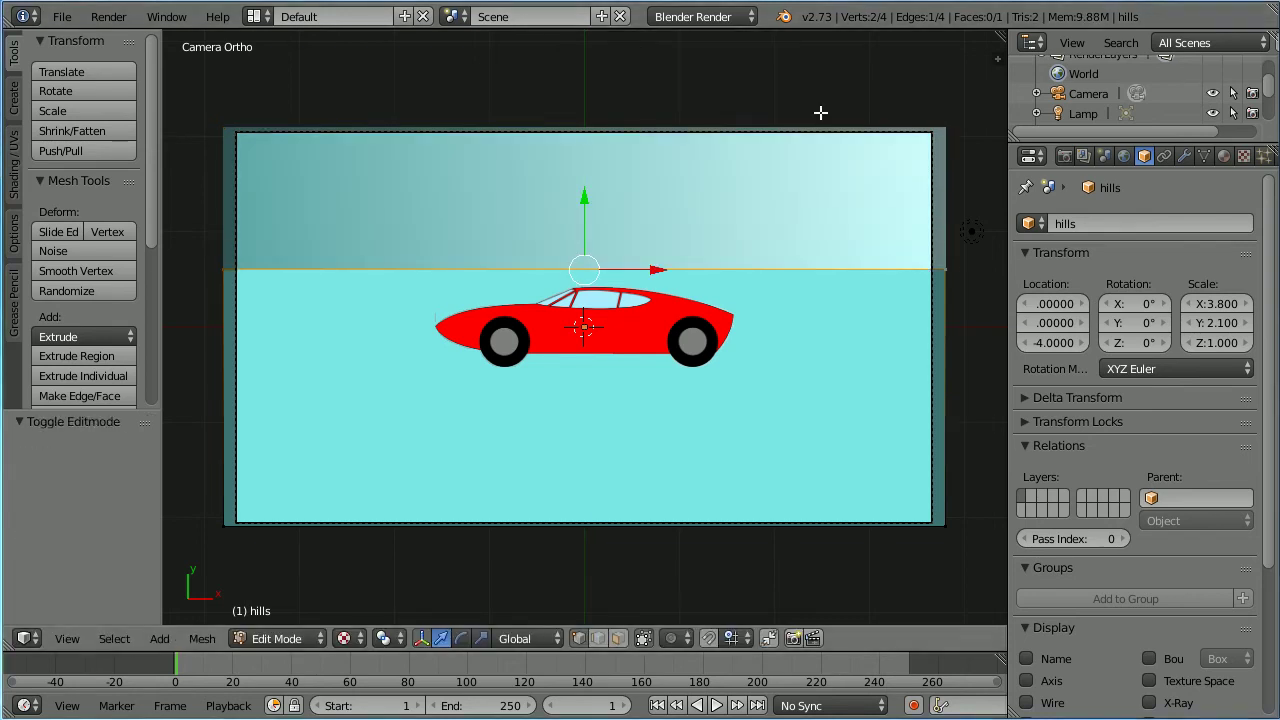
Step: Make a separate copy of the sky material for the hills plane and name it grass
left_click(1222, 156)
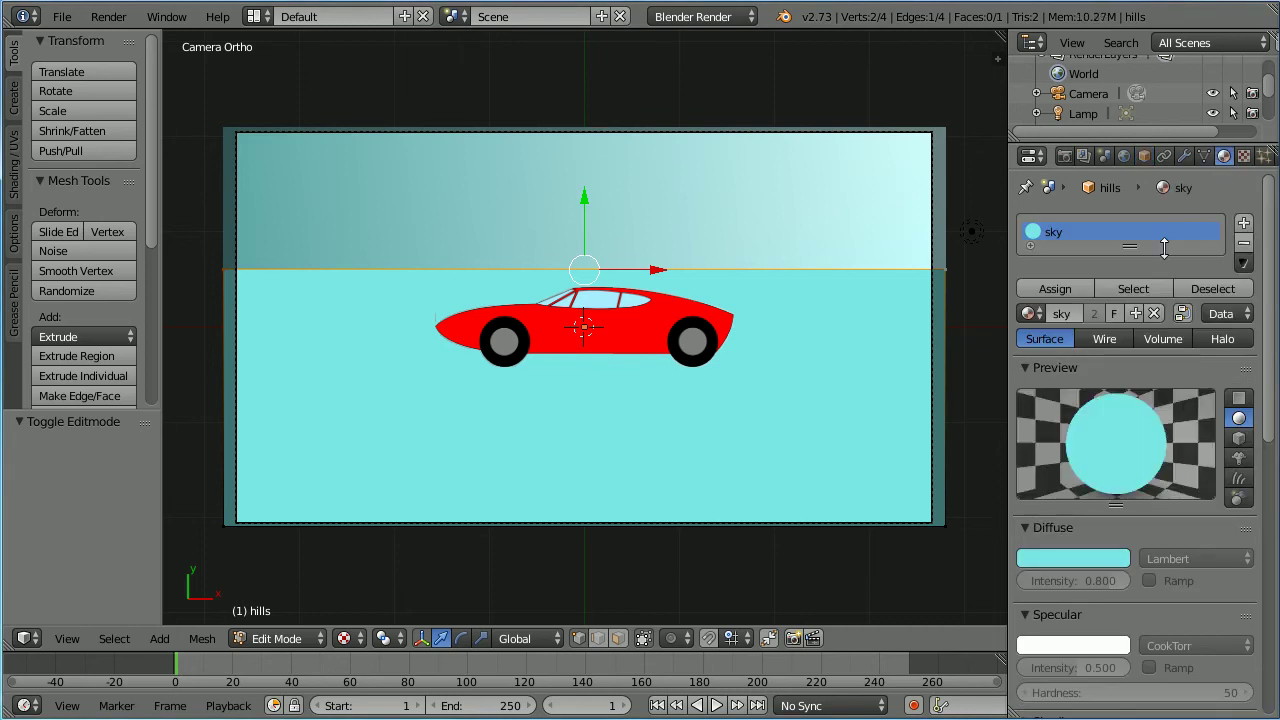
left_click(1136, 314)
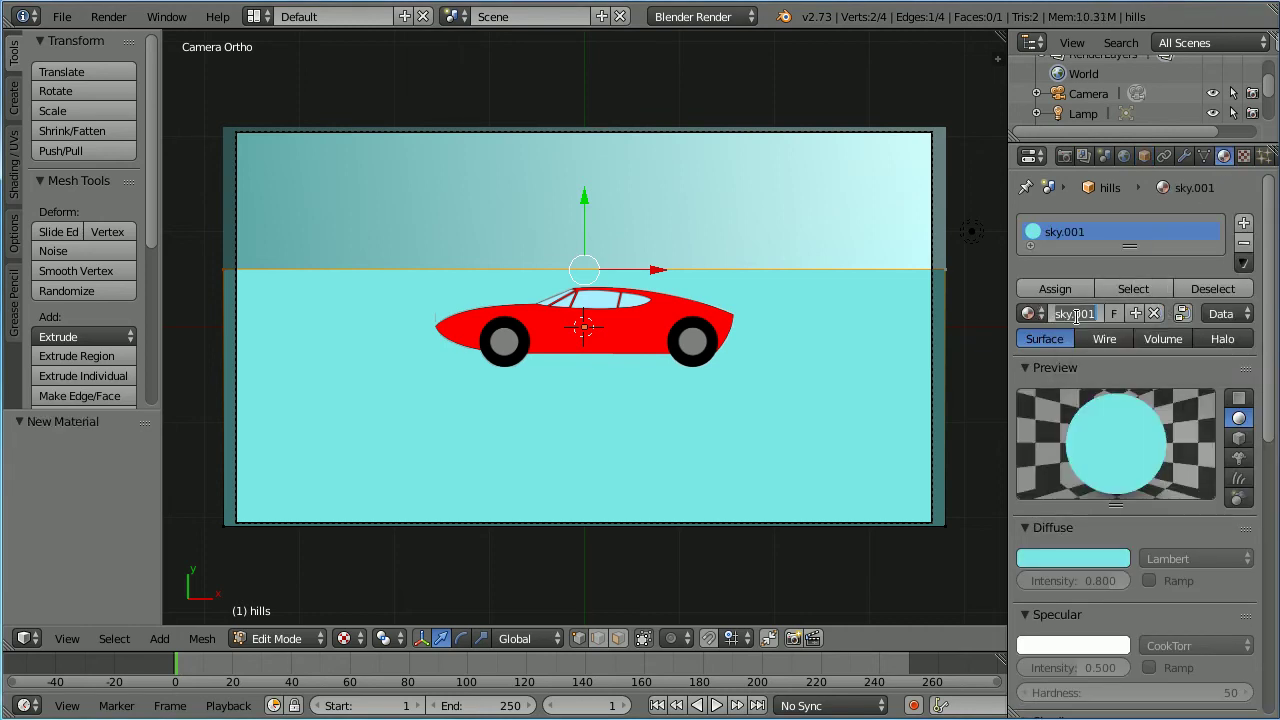
type("grass")
key("Return")
Step: Set the grass material's diffuse colour to pure green with red and blue at 0, and return to Object Mode
left_click(1091, 557)
left_click_drag(1005, 492, 976, 497)
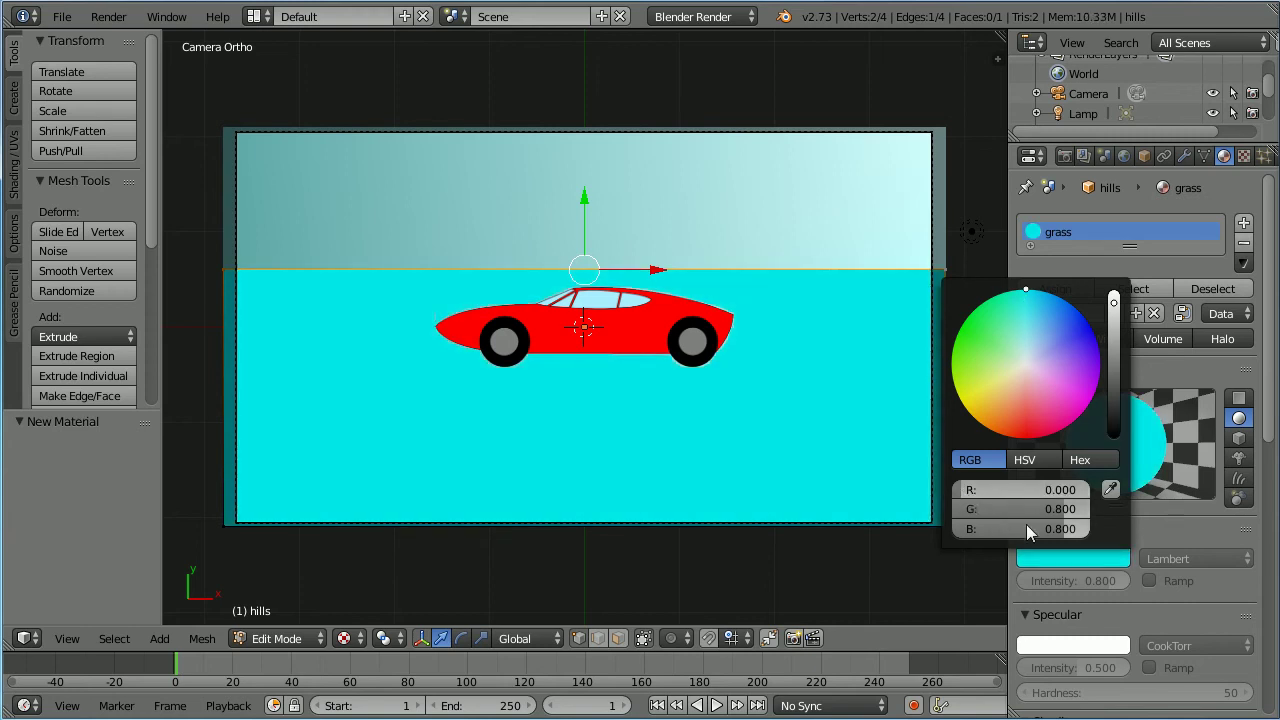
left_click_drag(1063, 528, 959, 537)
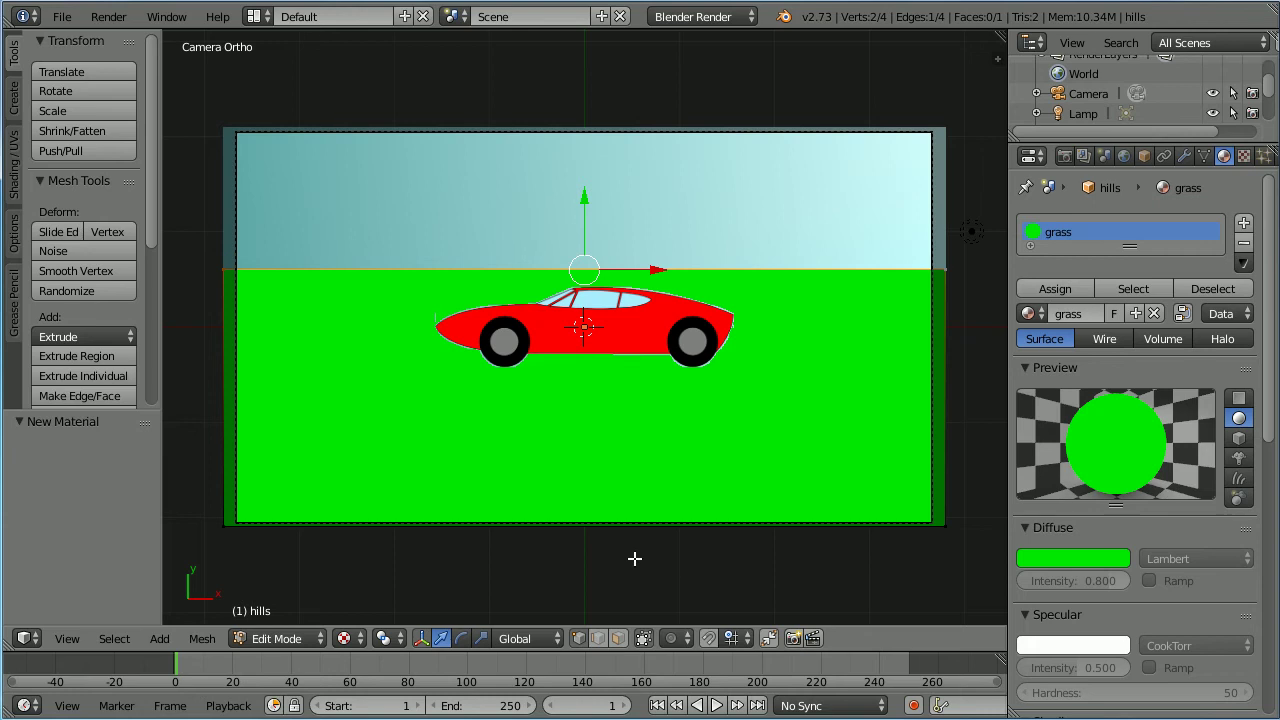
left_click(276, 641)
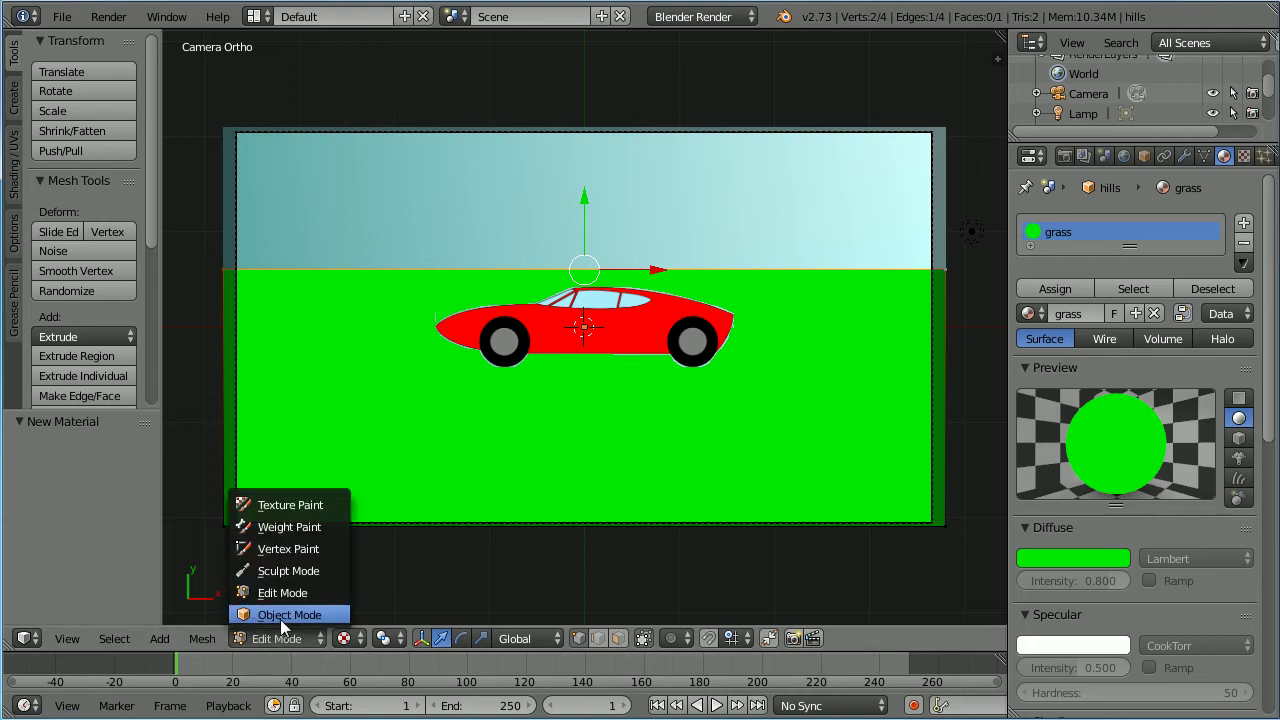
left_click(280, 617)
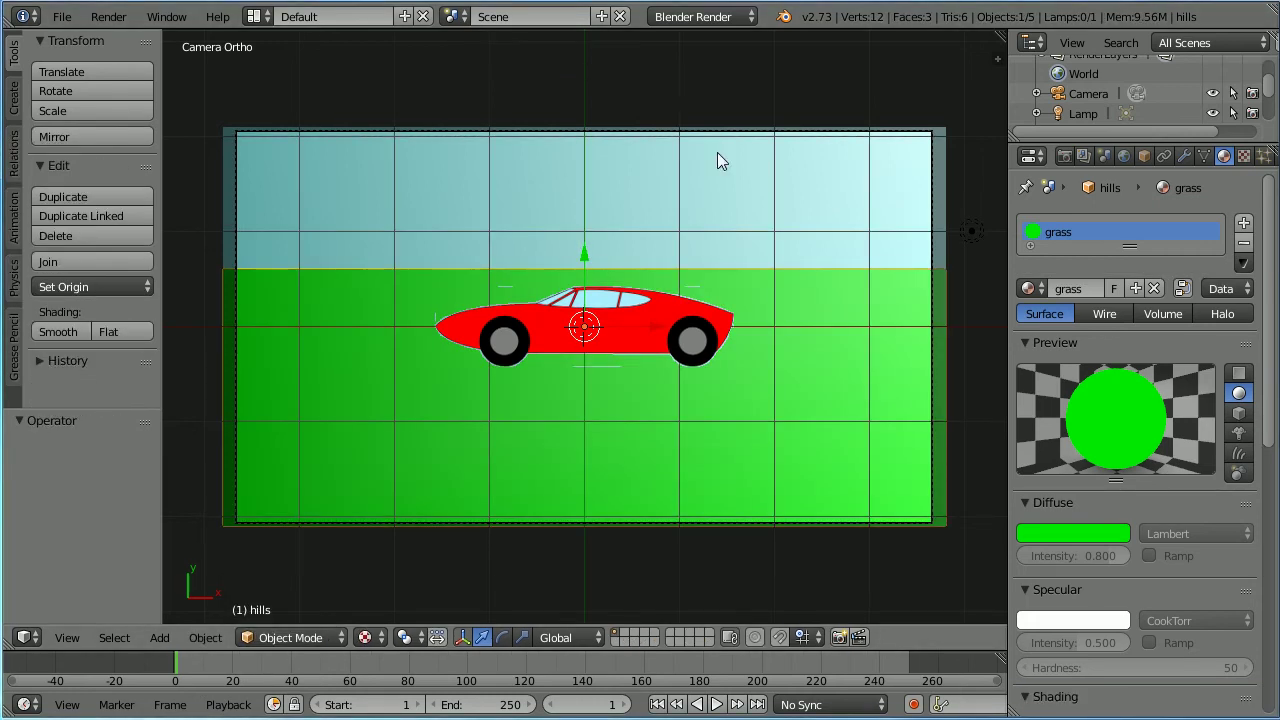
Step: Duplicate the sky plane in place and rename the copy as road
right_click(788, 209)
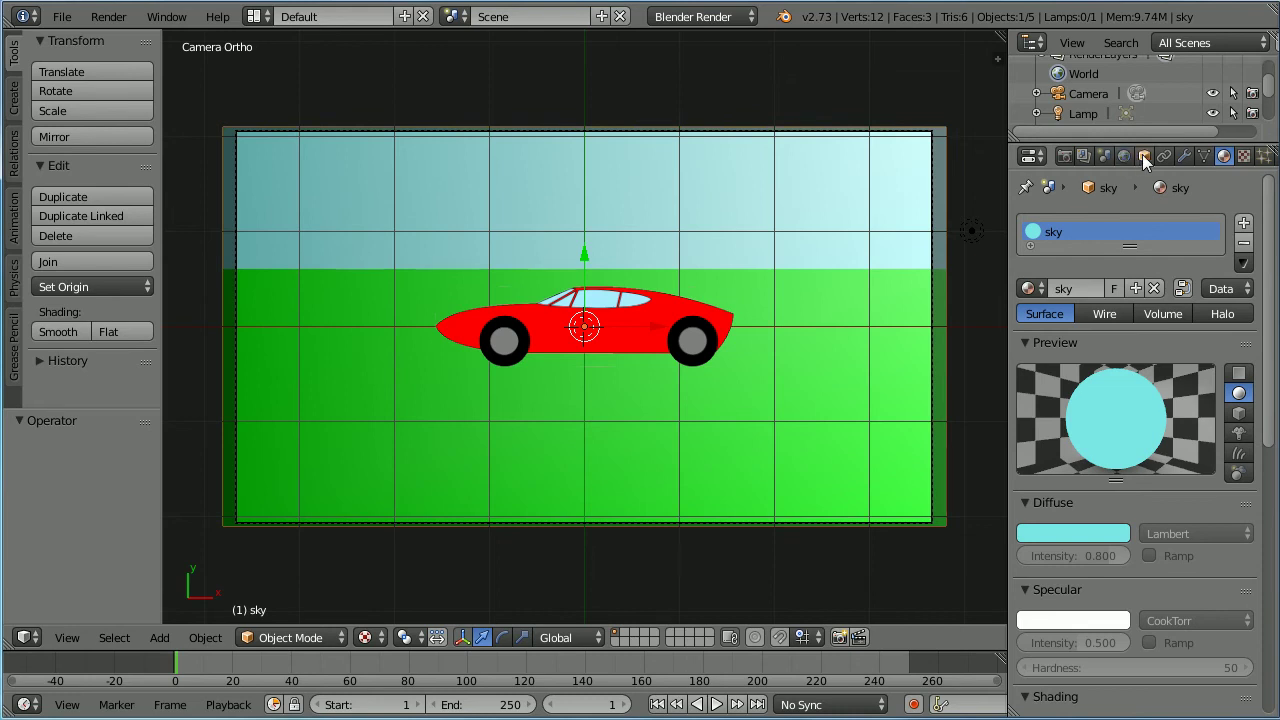
key("shift+d")
right_click(828, 183)
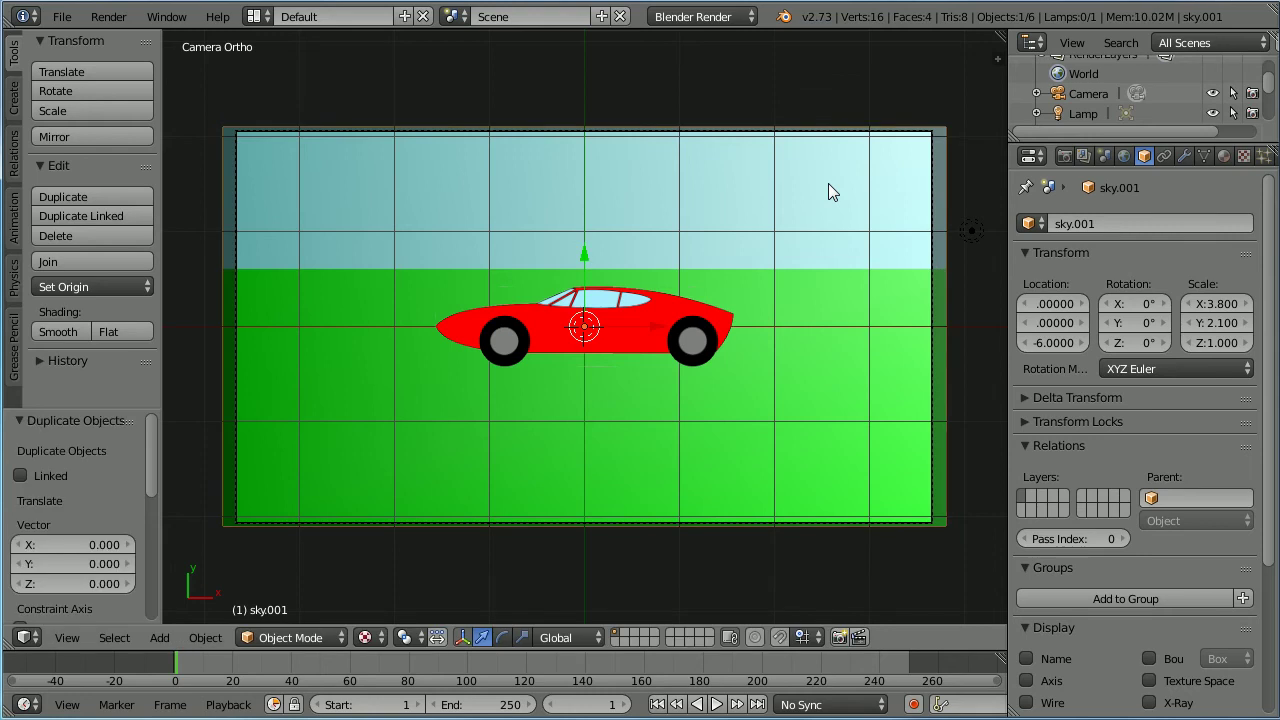
left_click(1089, 219)
type("road")
key("Return")
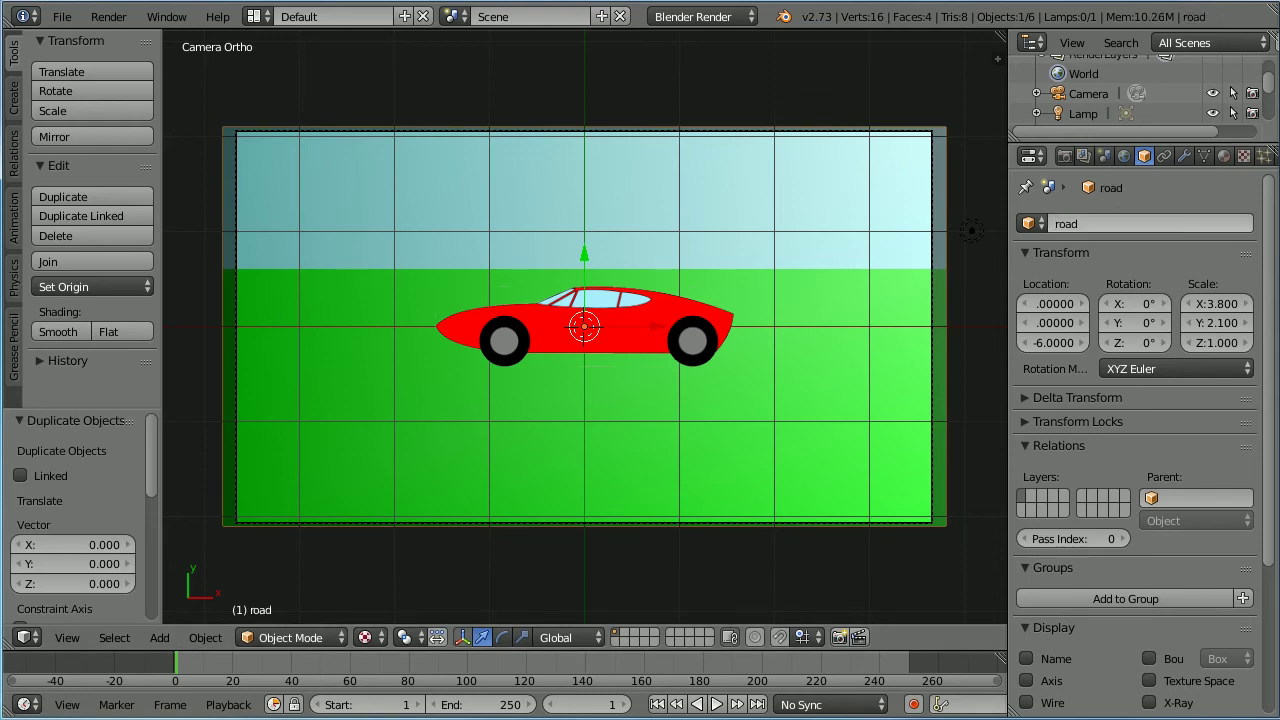
Step: Set the road plane's Z location to -2
left_click(1055, 342)
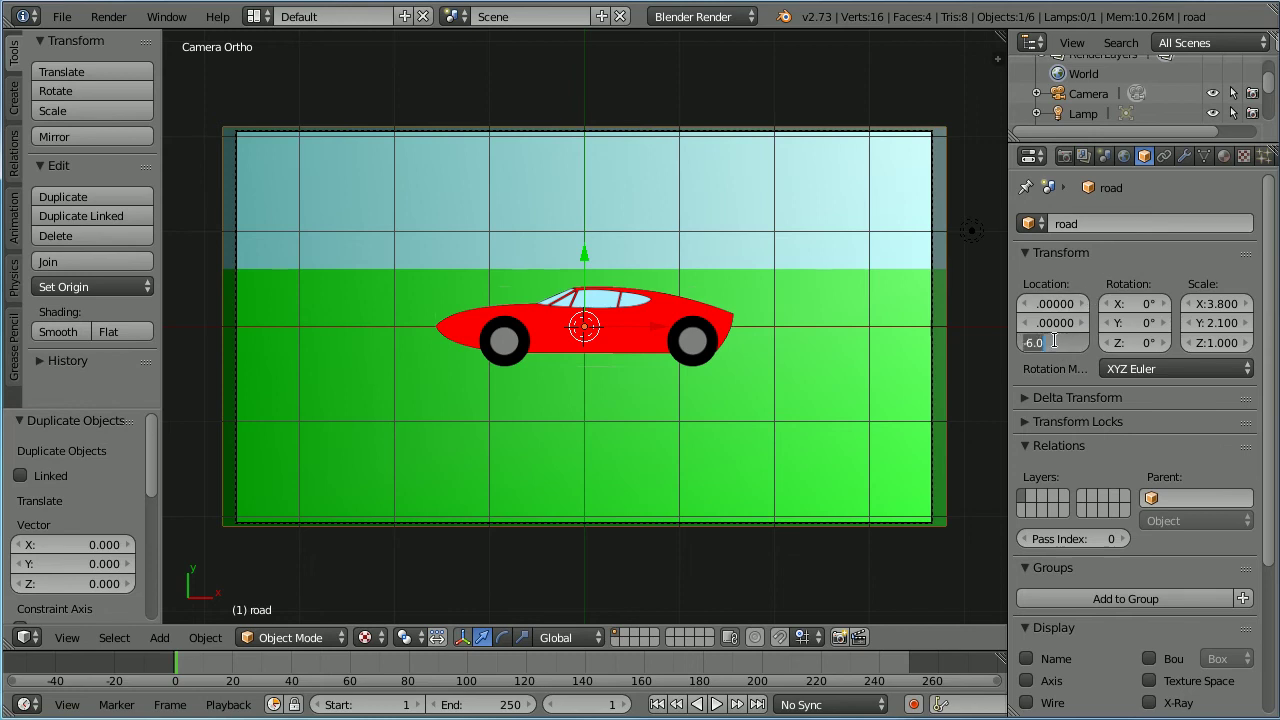
type("-2")
key("Return")
Step: In Edit Mode, move the road plane's two upper vertices -3 along the global Y axis
left_click(284, 636)
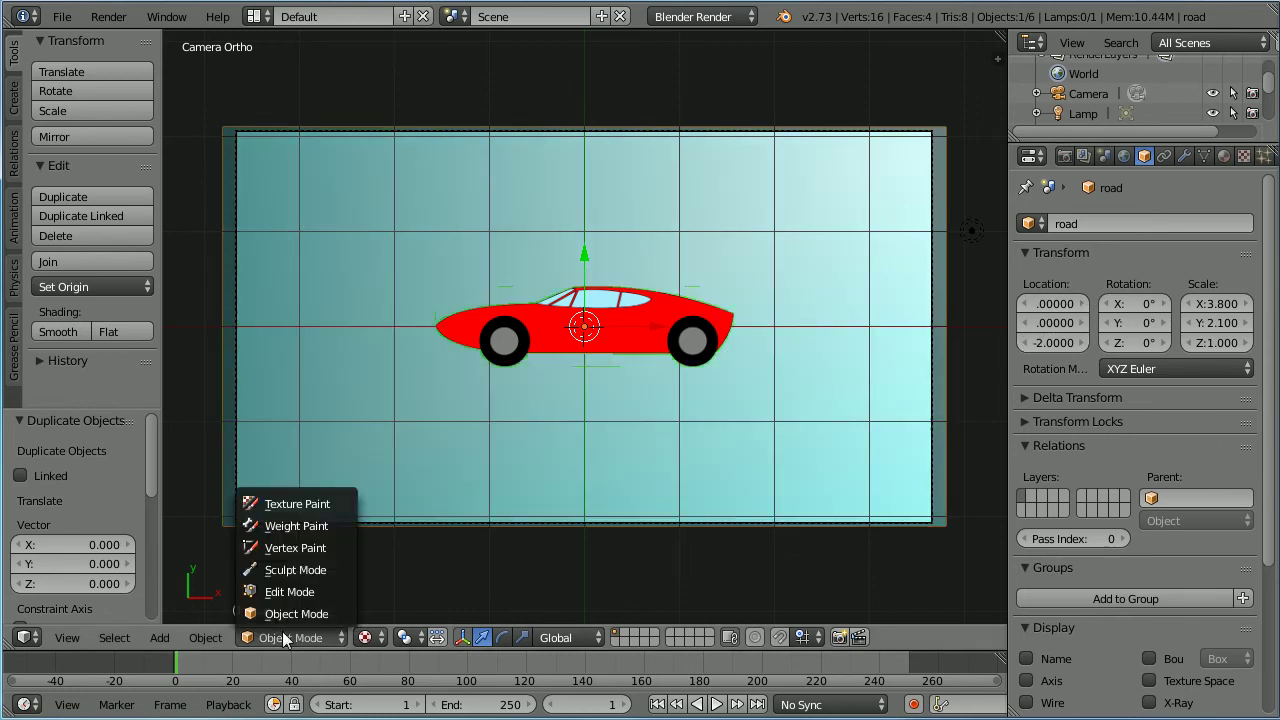
left_click(294, 592)
right_click(222, 127)
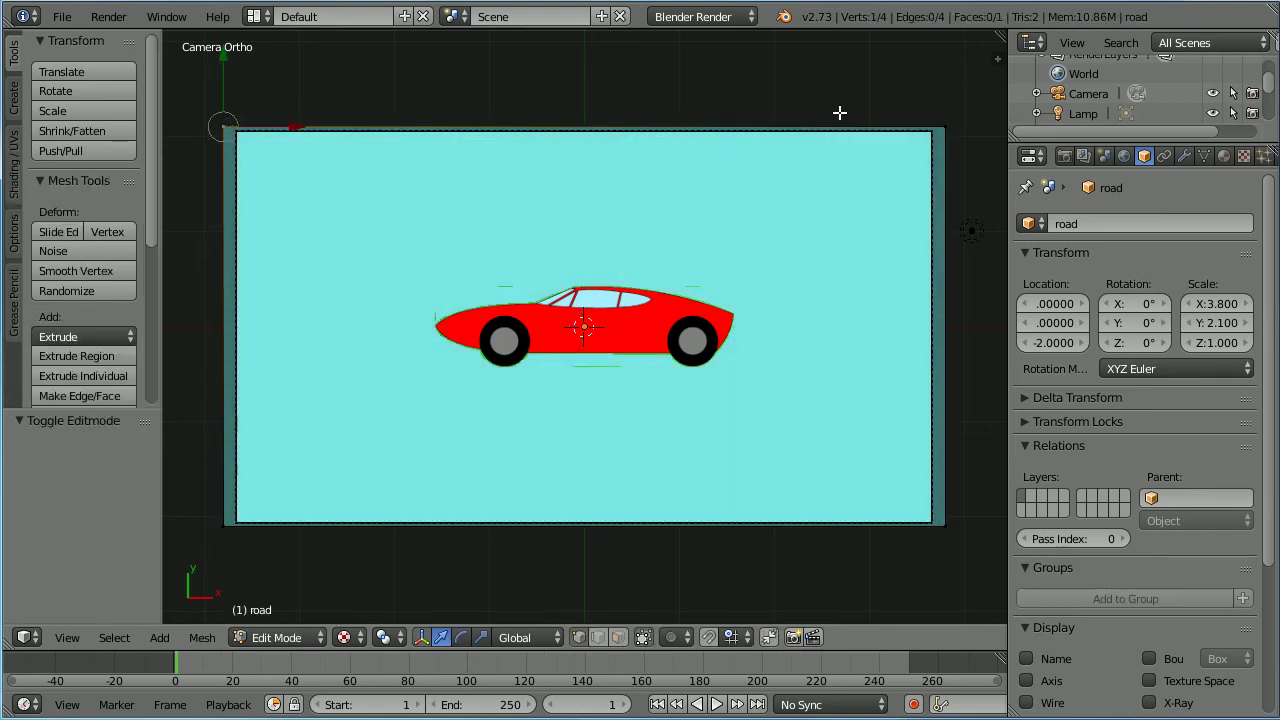
right_click(945, 127, "shift")
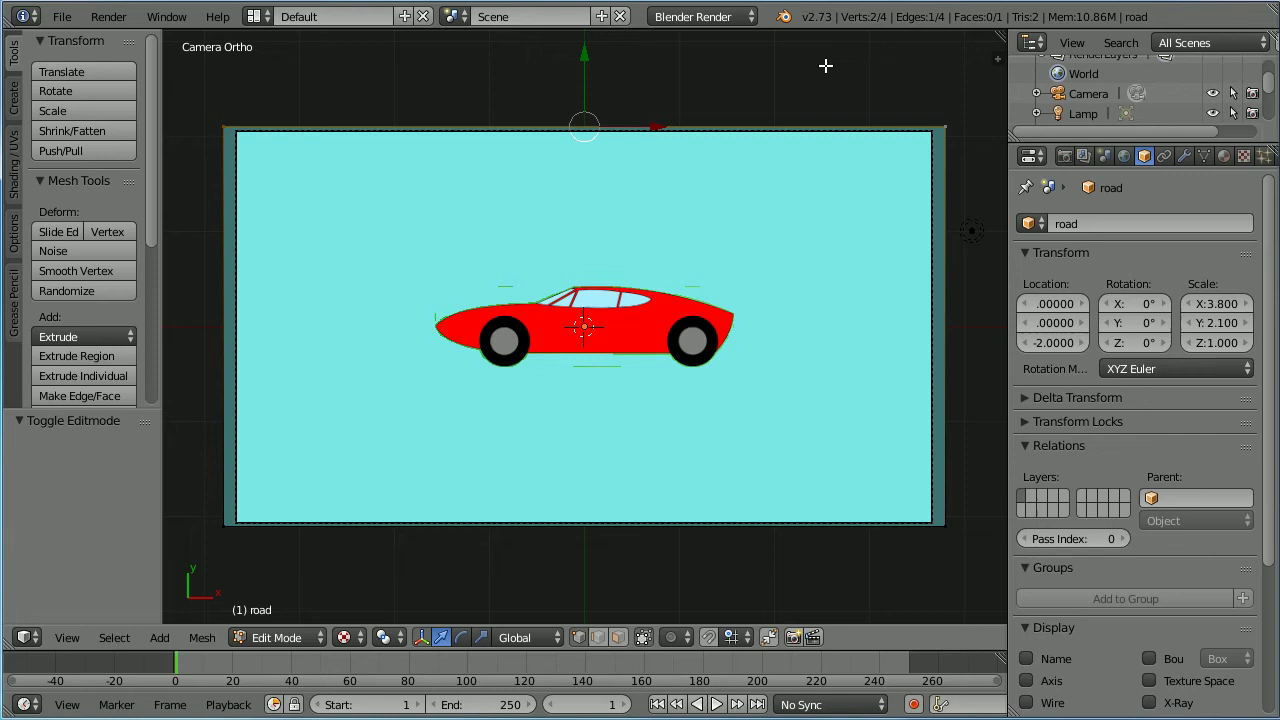
key("g")
key("y")
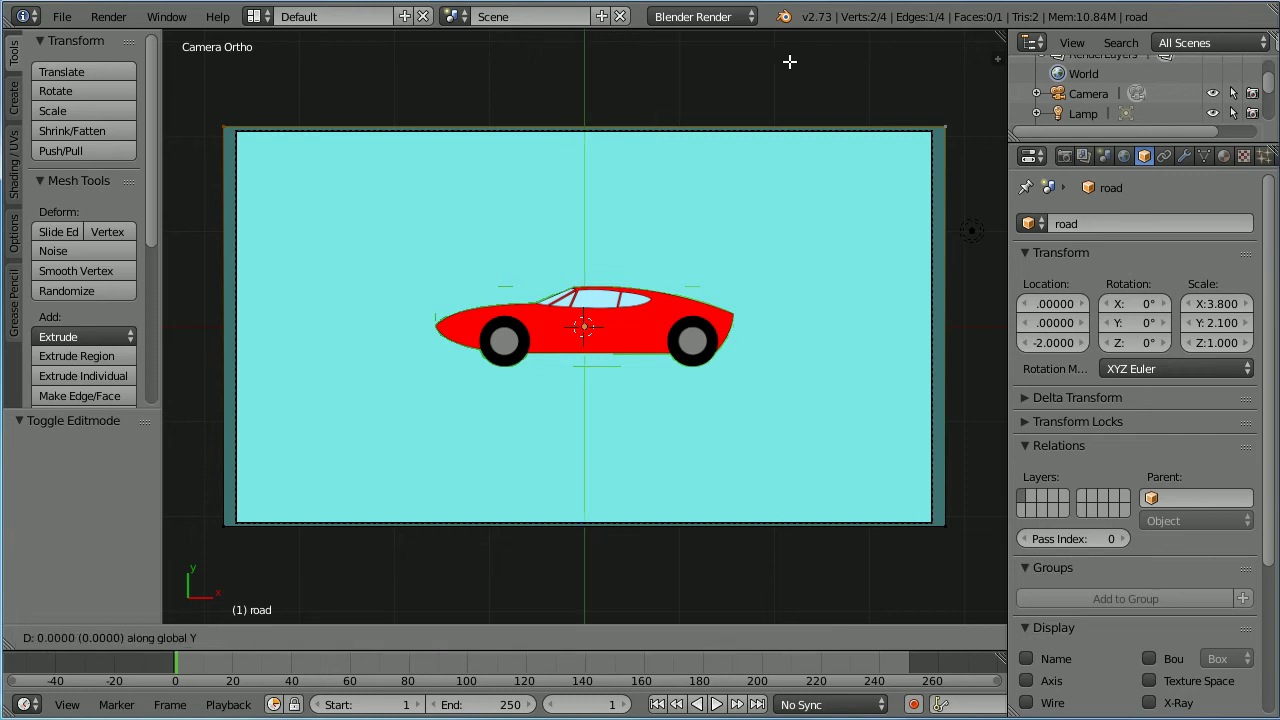
type("-3")
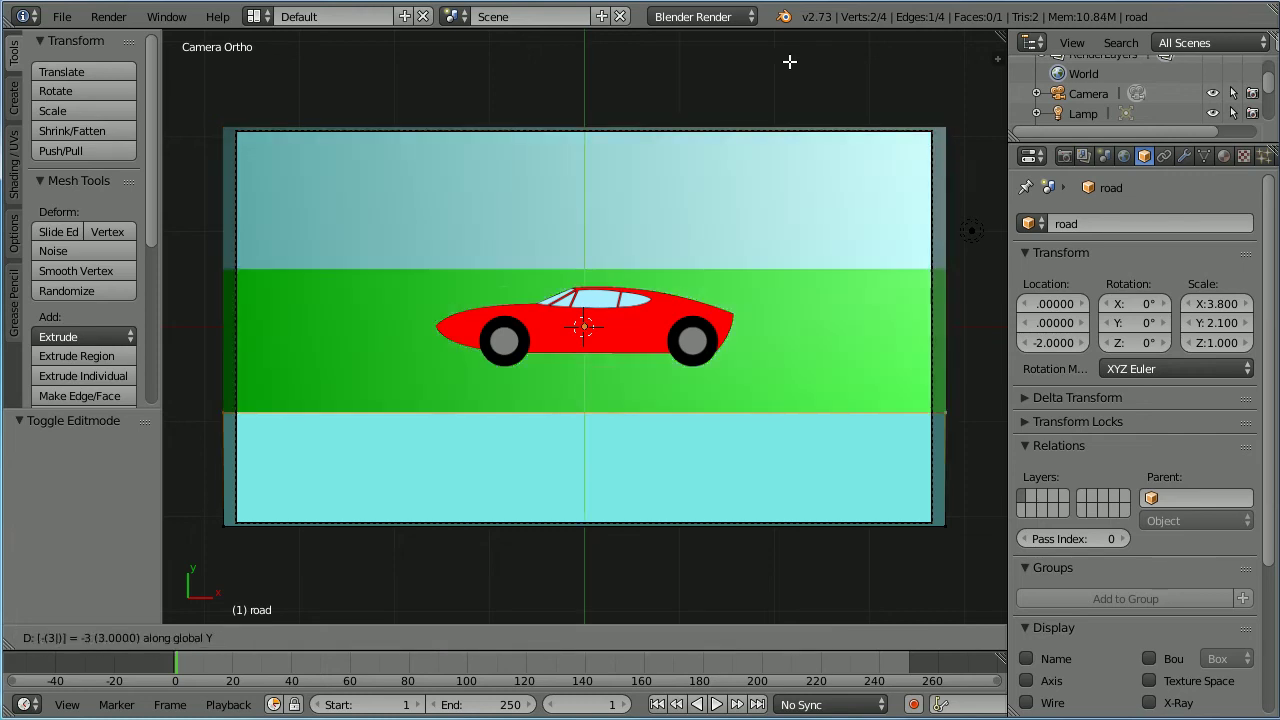
key("Return")
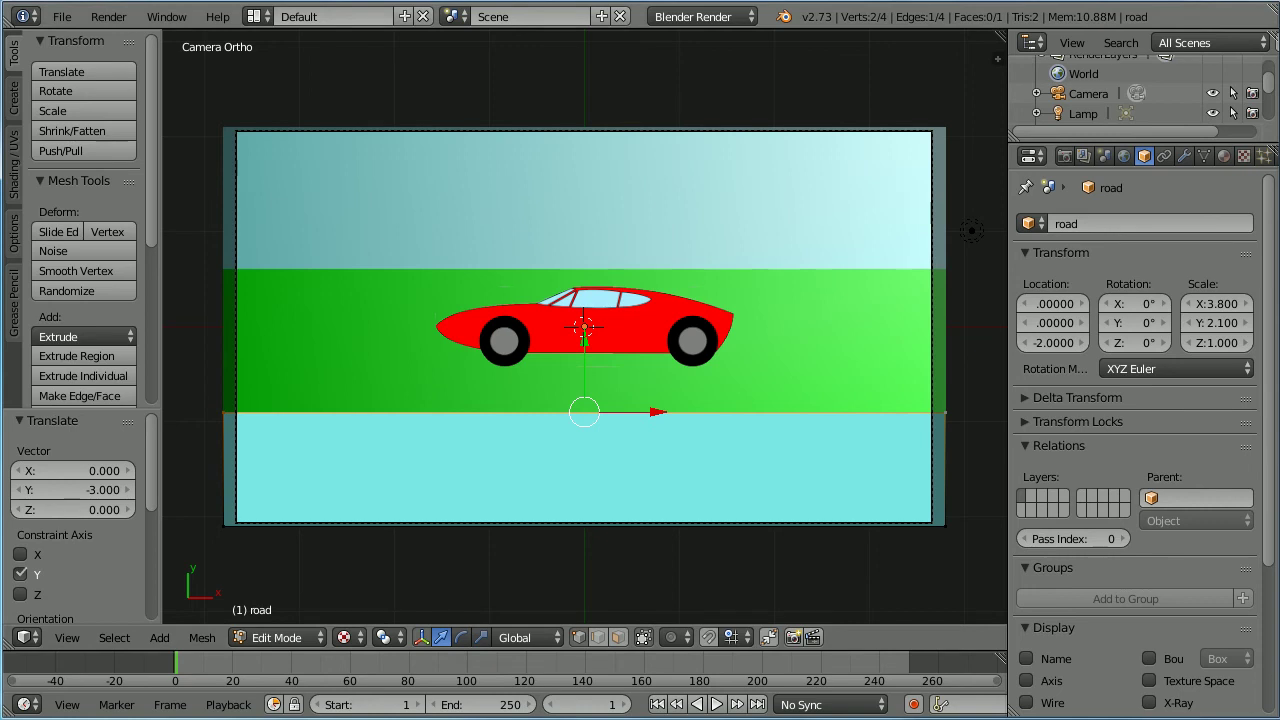
key("Tab")
key("Tab")
Step: Make a separate copy of the sky material for the road plane and name it road
left_click(1224, 157)
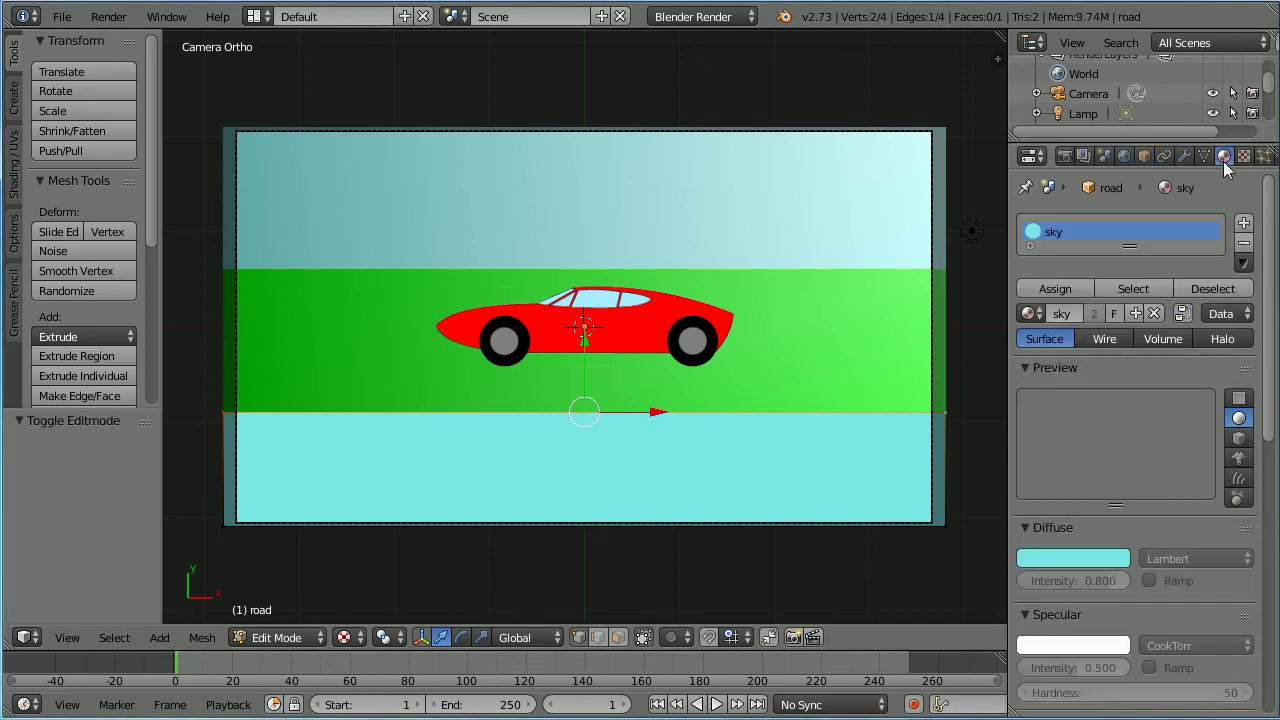
left_click(1136, 314)
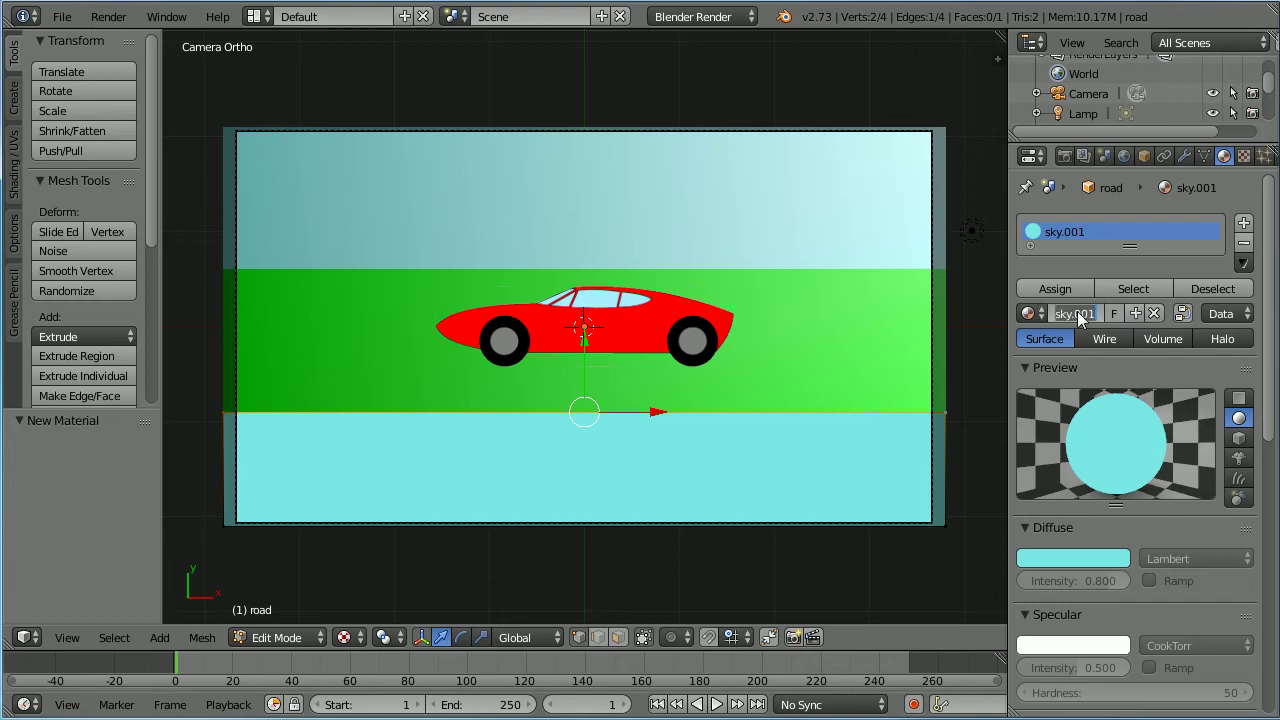
type("road")
key("Return")
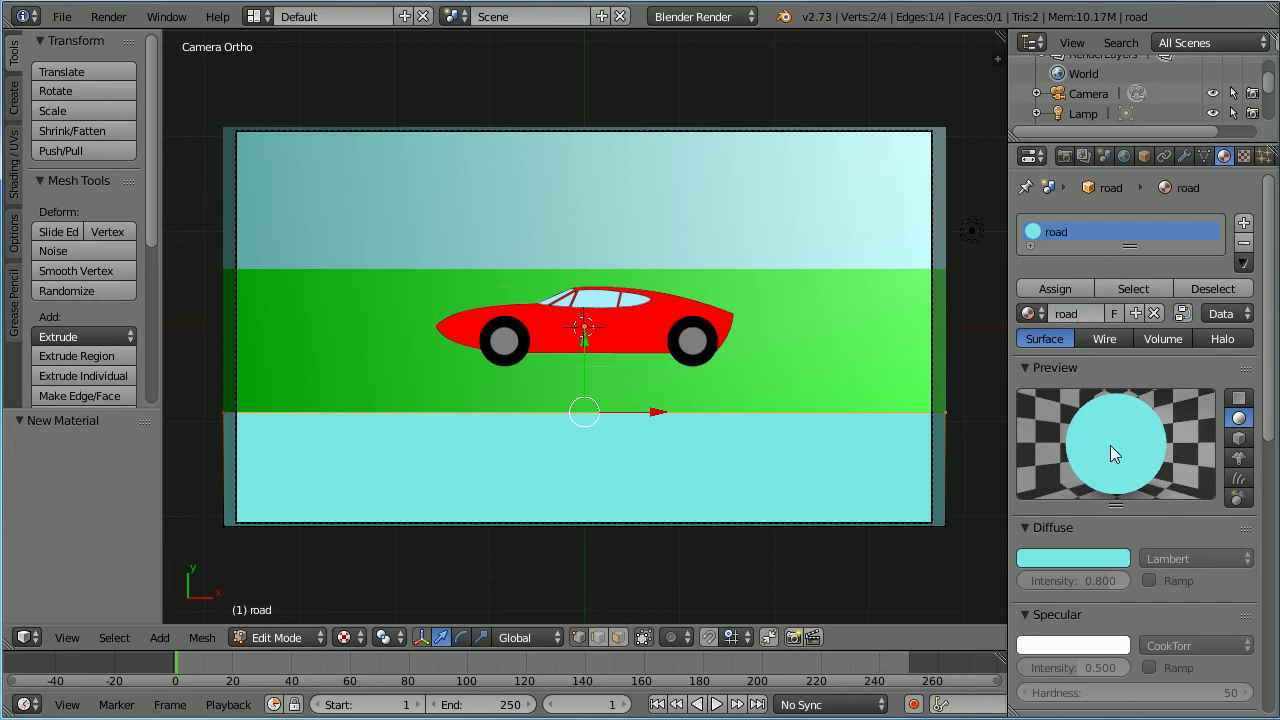
Step: Set the road material's diffuse colour to grey with R, G and B at 0.2, and return to Object Mode
left_click(1065, 556)
left_click(1024, 508)
type(".2")
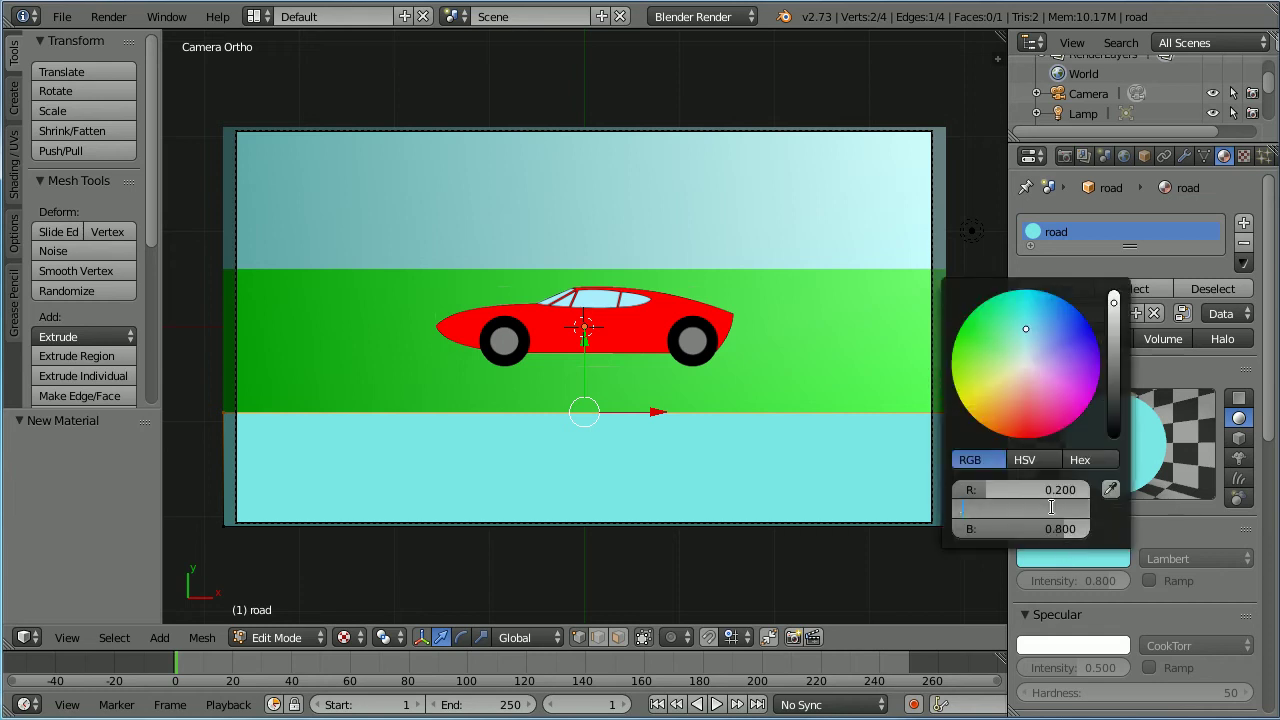
key("Return")
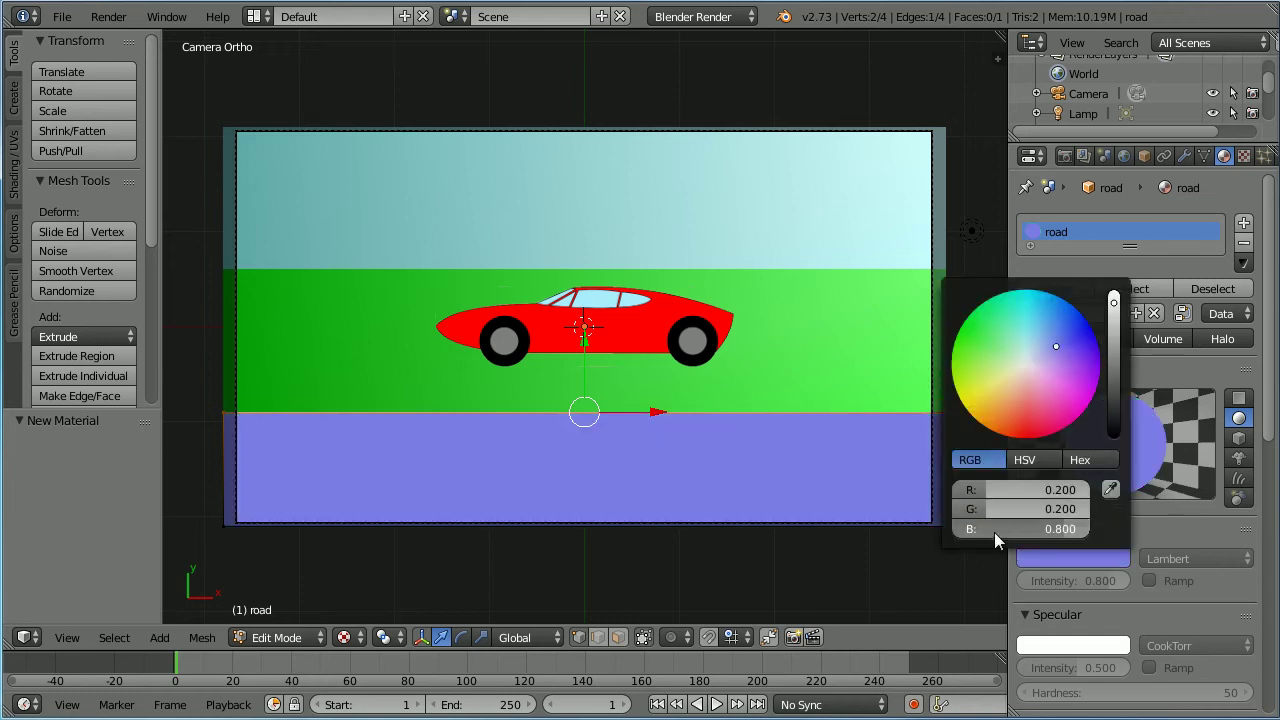
left_click(994, 532)
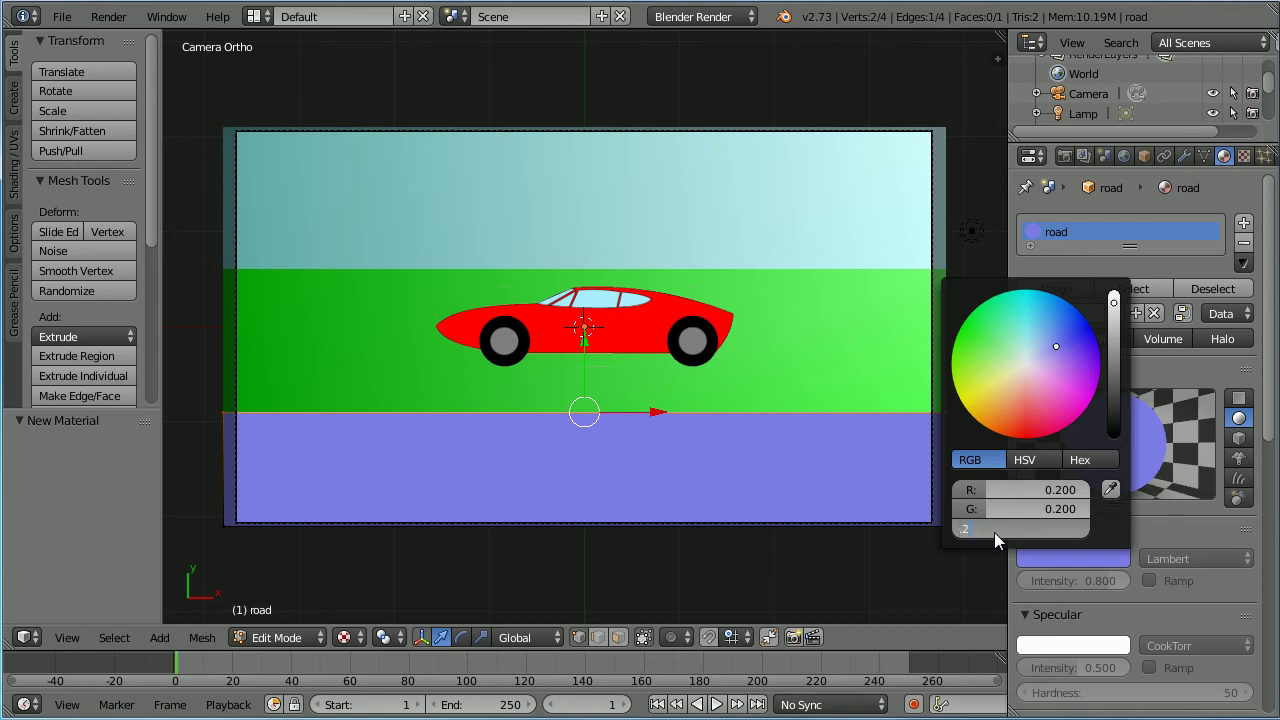
key("Return")
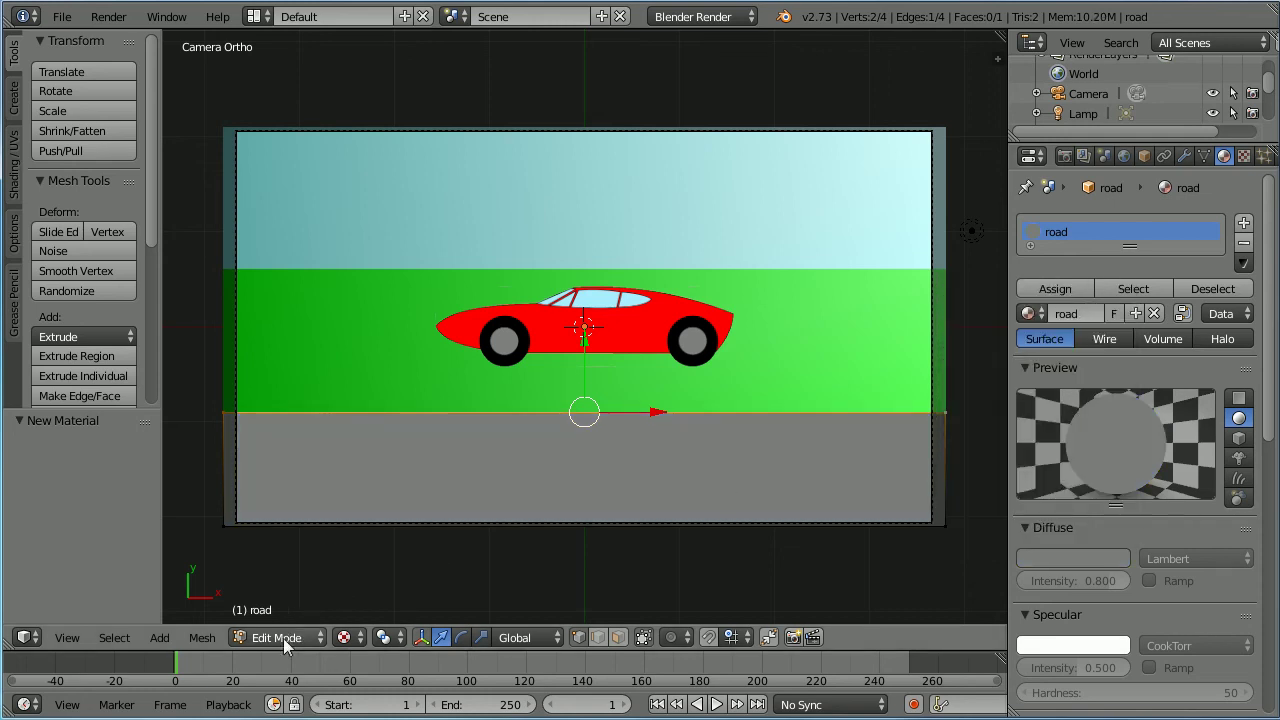
left_click(283, 640)
left_click(288, 612)
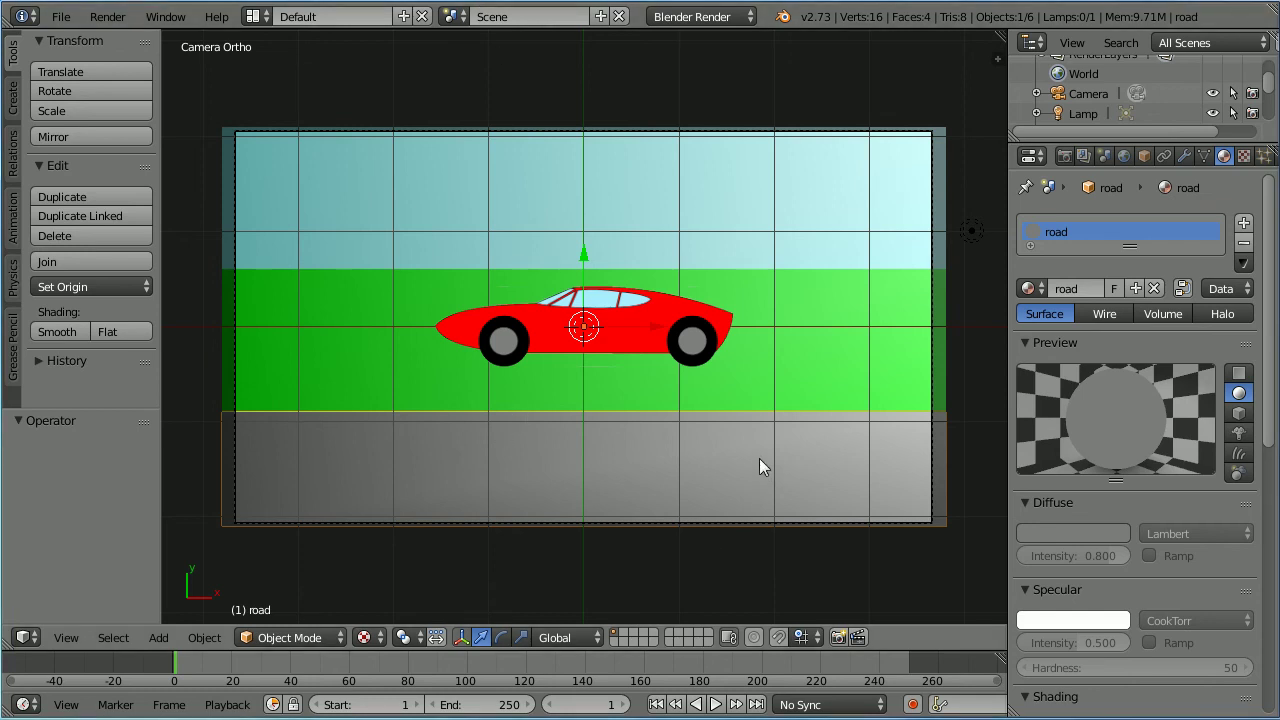
Step: Duplicate the road plane in place and rename the copy as stripe
key("shift+d")
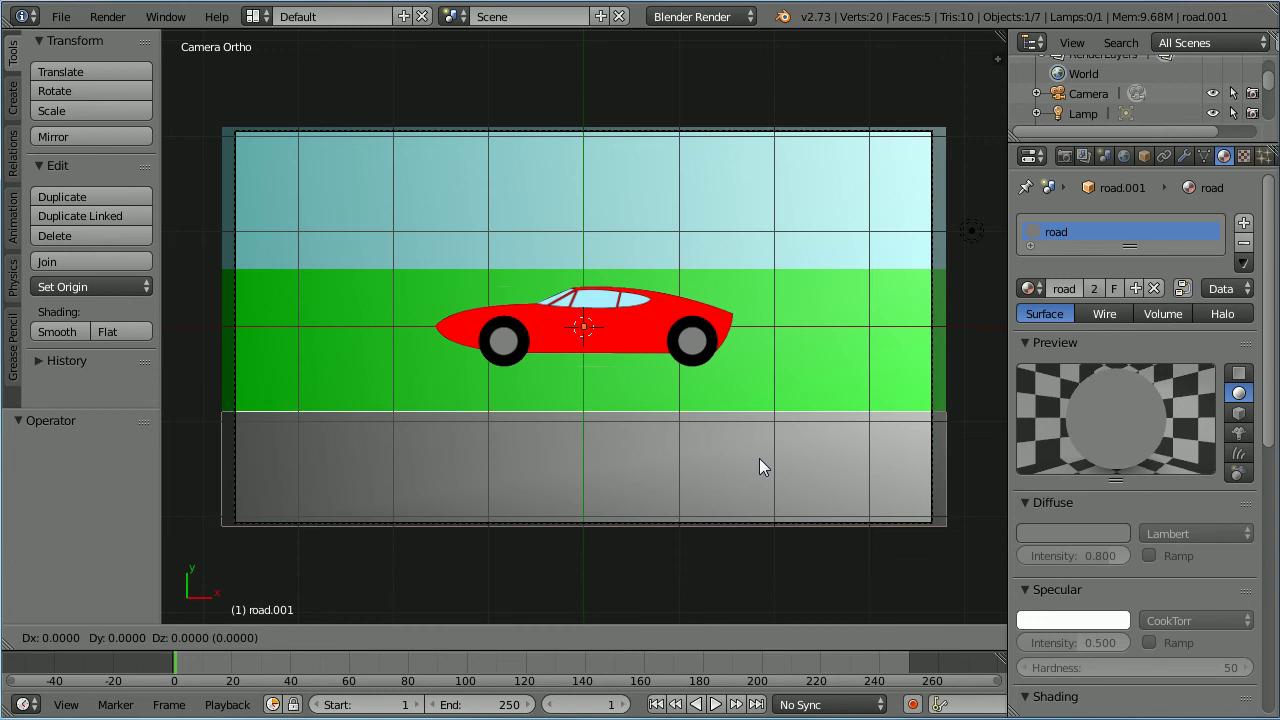
right_click(760, 460)
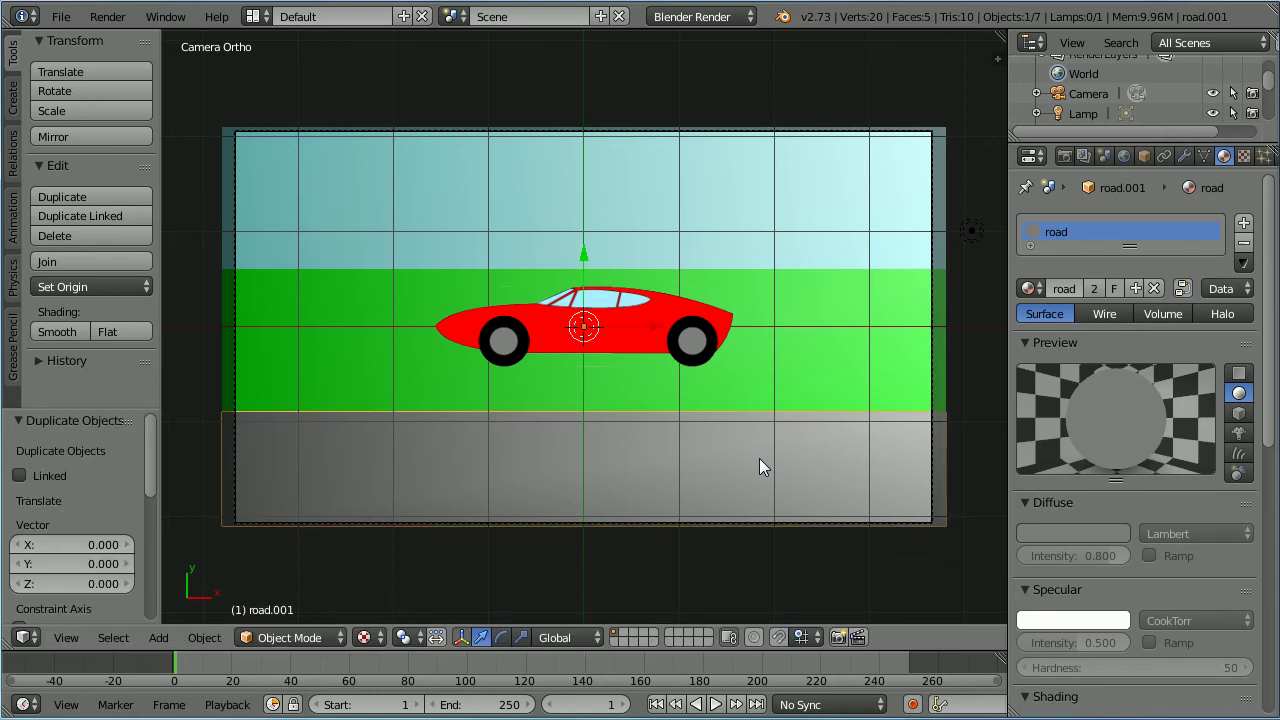
left_click(1144, 155)
left_click(1128, 224)
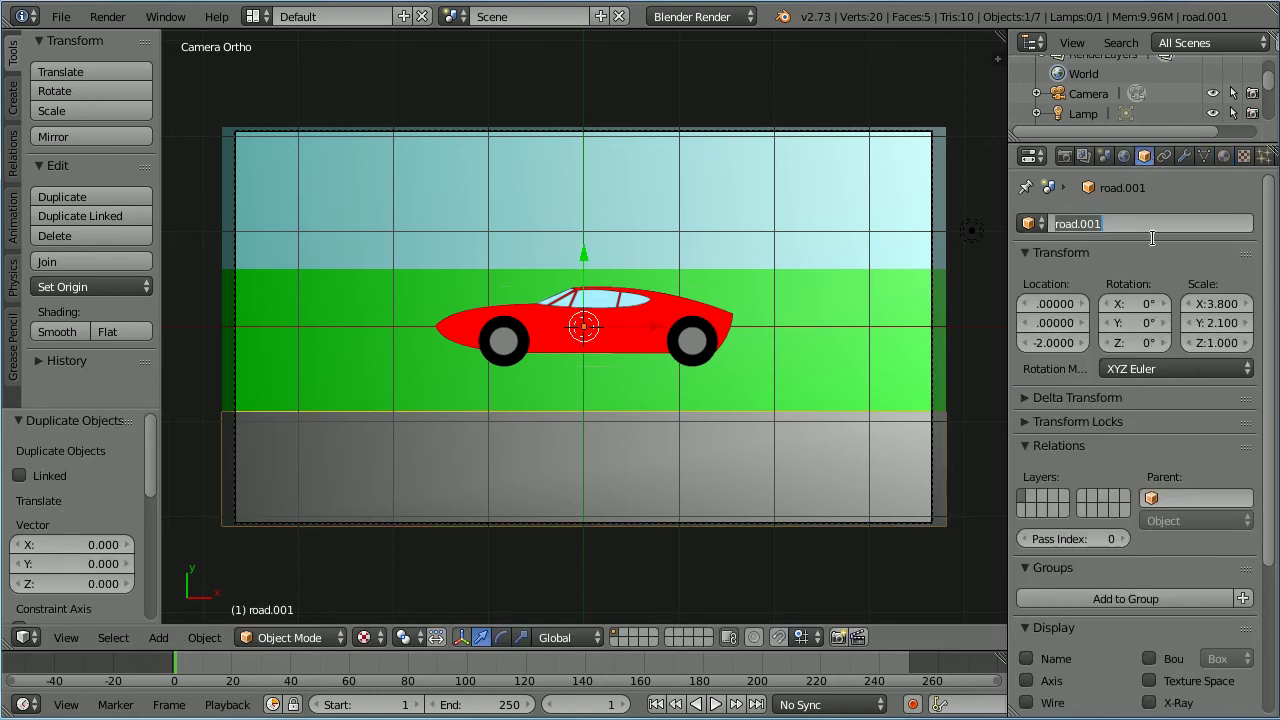
type("stripe")
key("Return")
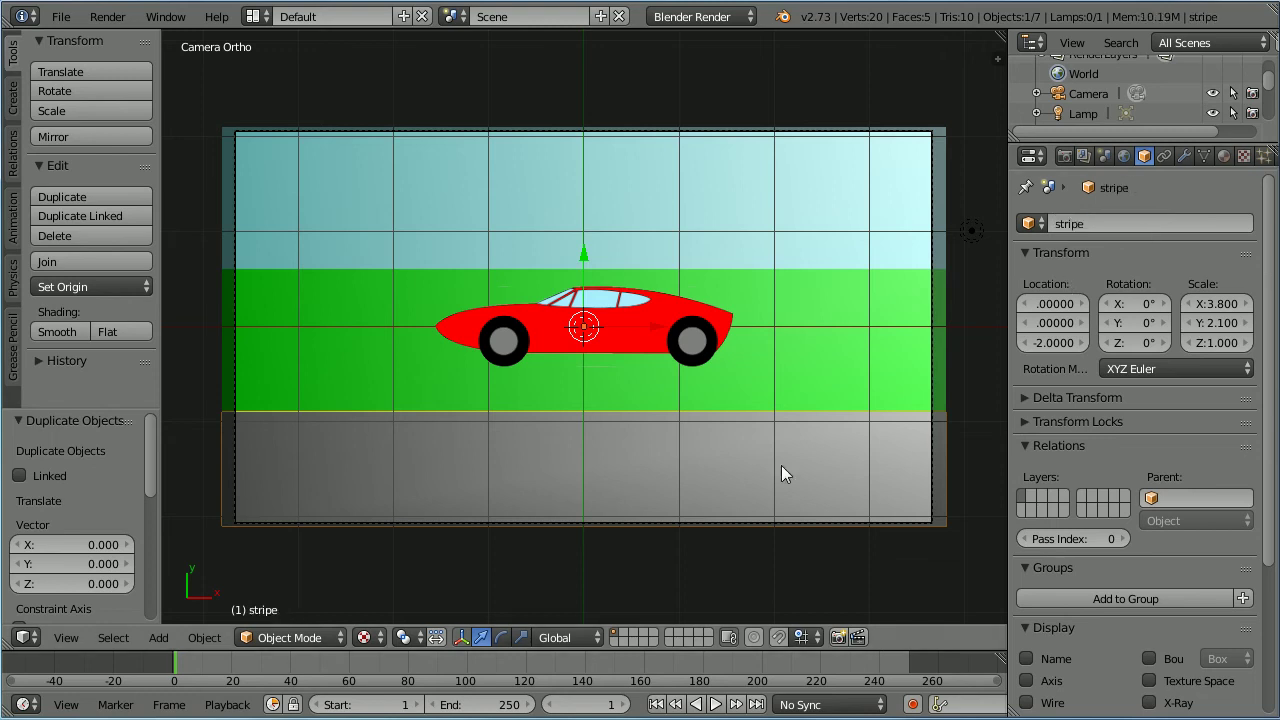
Step: Scale the stripe plane by 0.15 and move it -1.3 along the global Y axis onto the road
key("s")
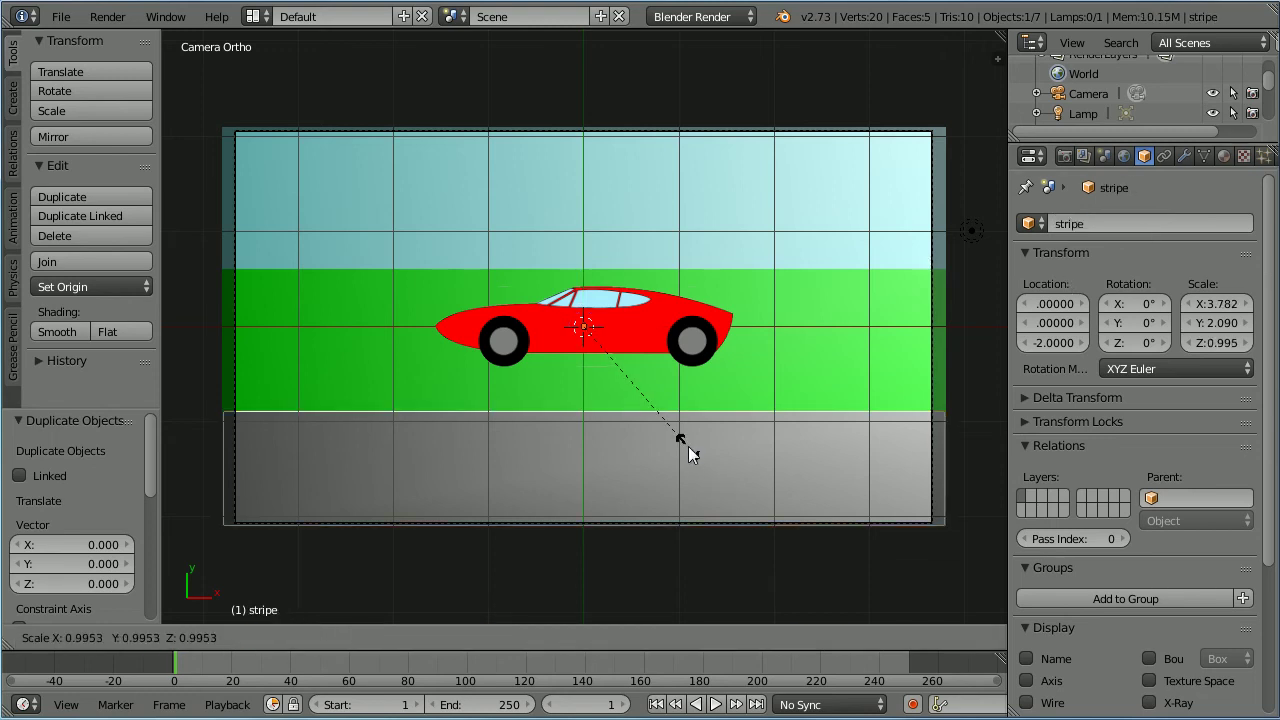
type(".15")
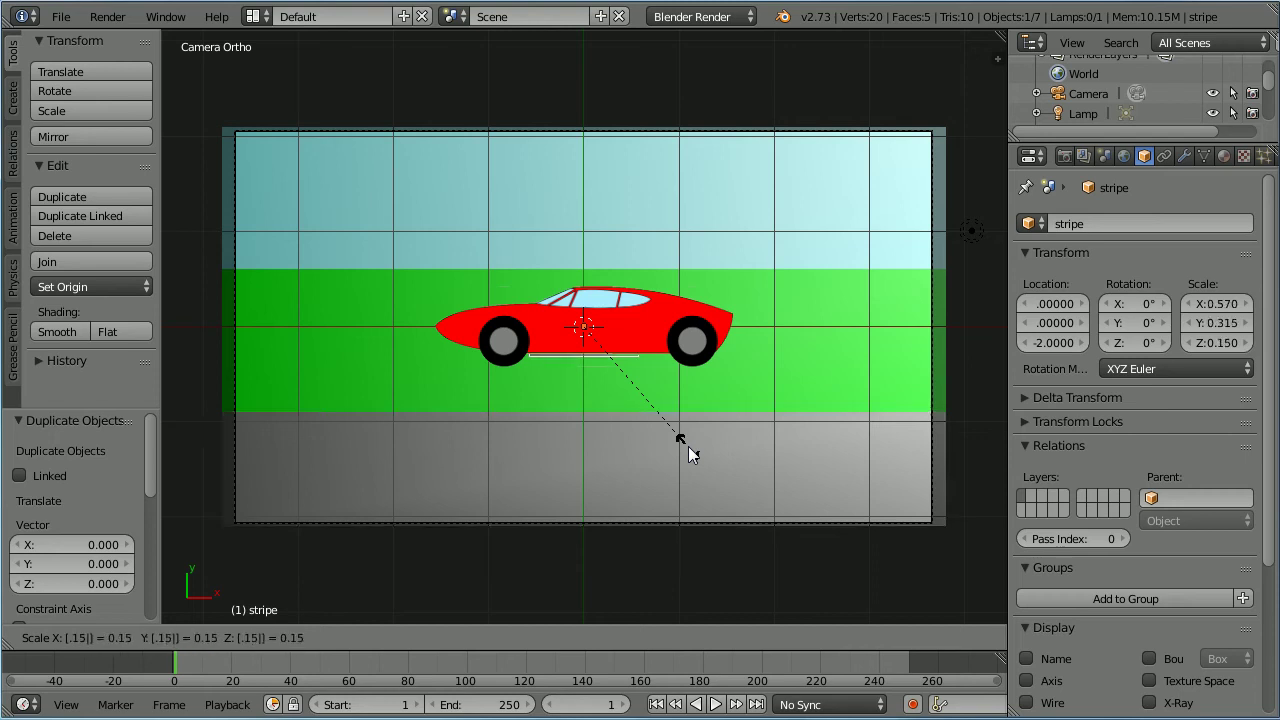
key("Return")
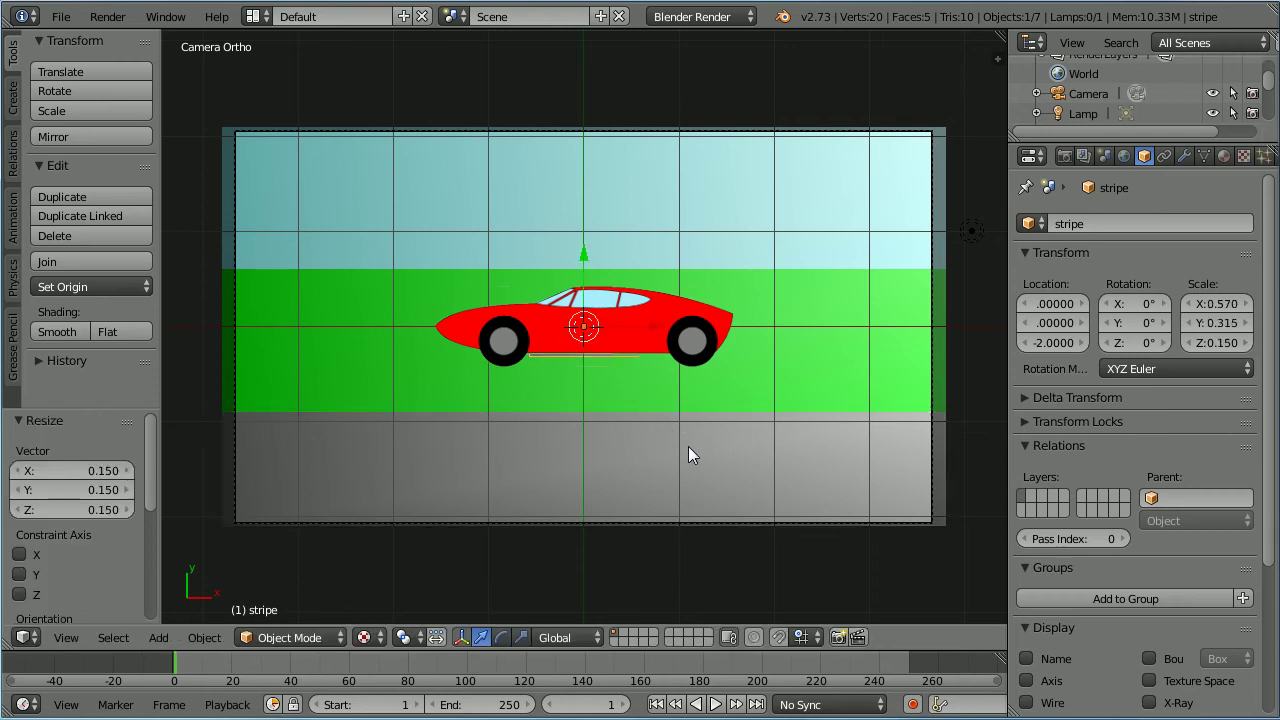
key("g")
key("y")
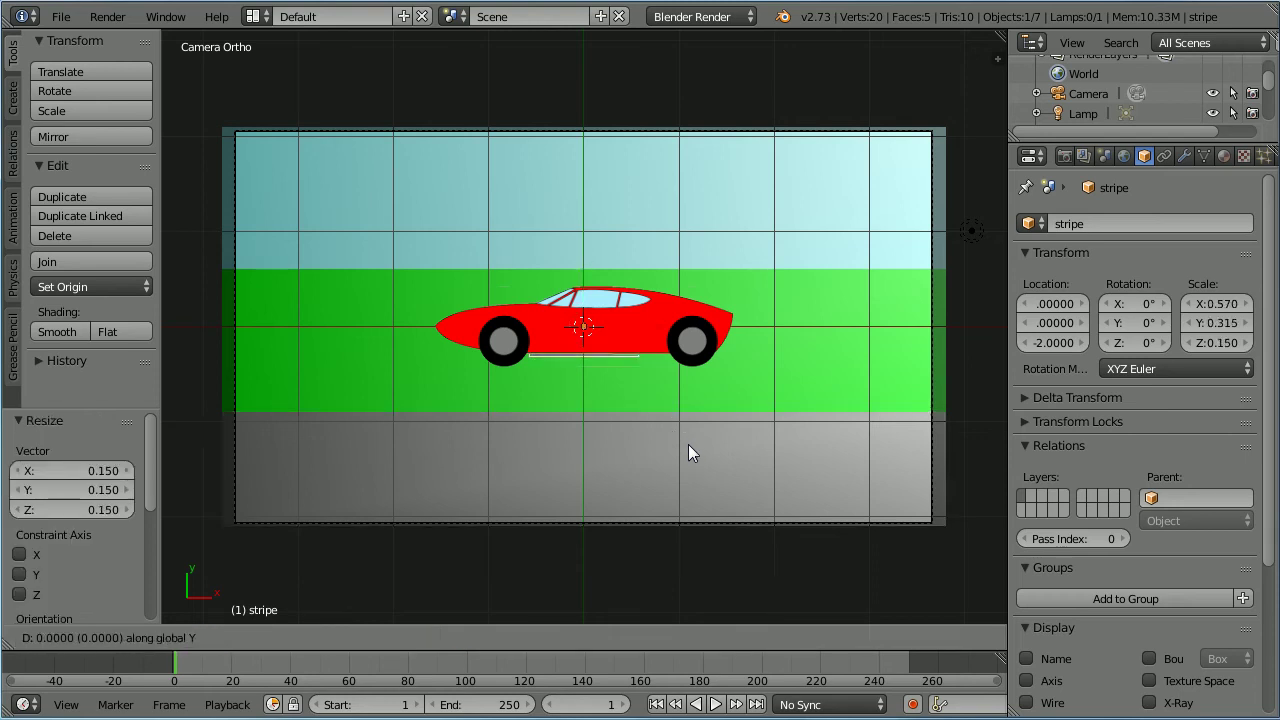
type("-1")
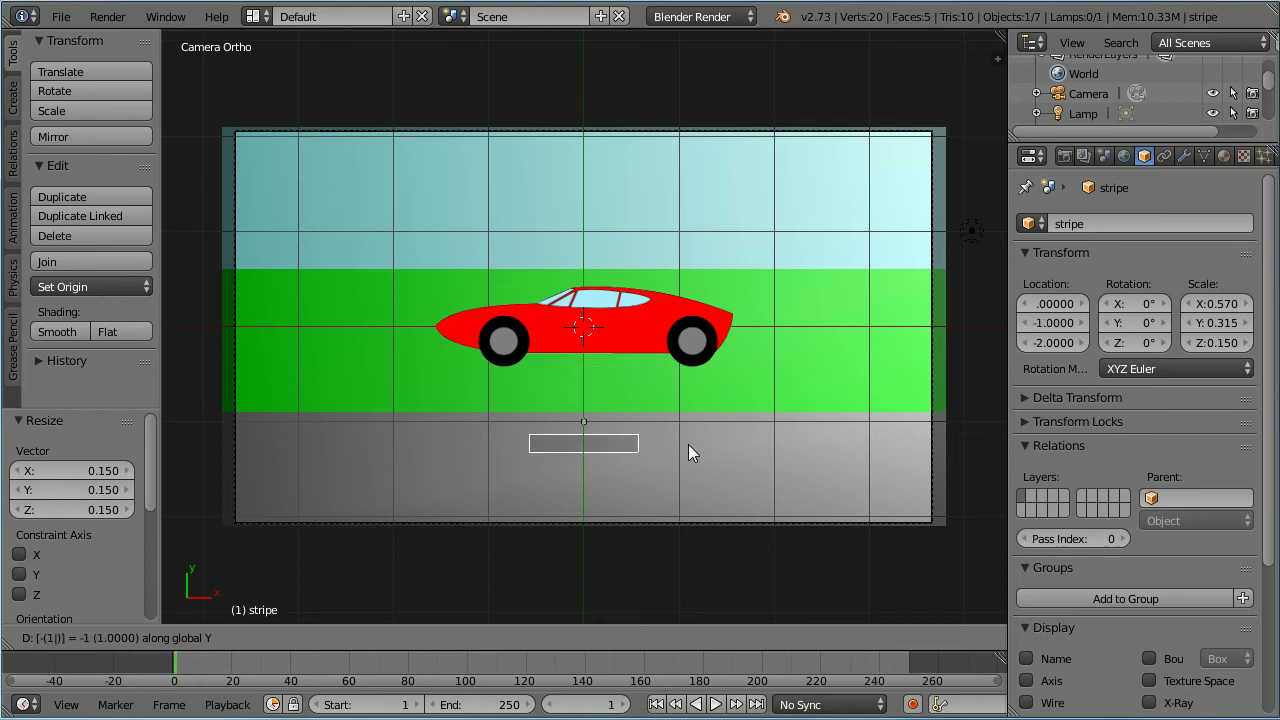
type(".3")
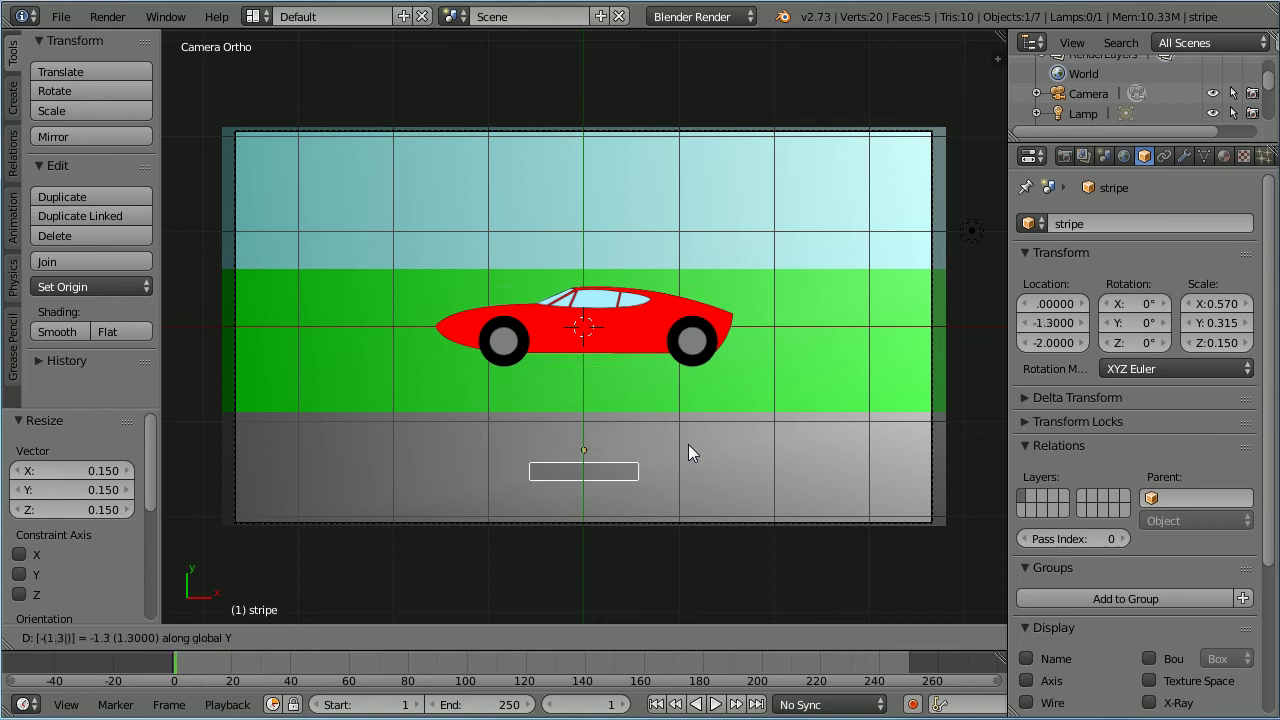
key("Return")
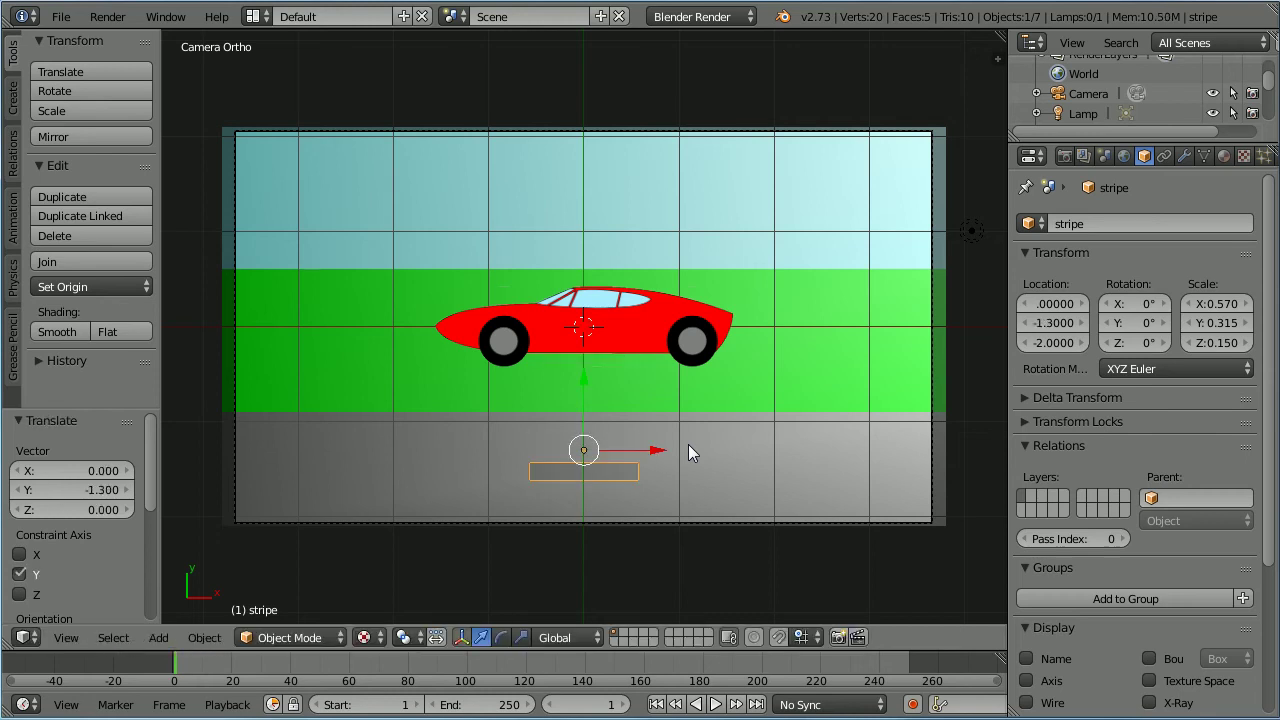
Step: Set the stripe plane's Z location to -1.99 and show its material settings
left_click(1082, 344)
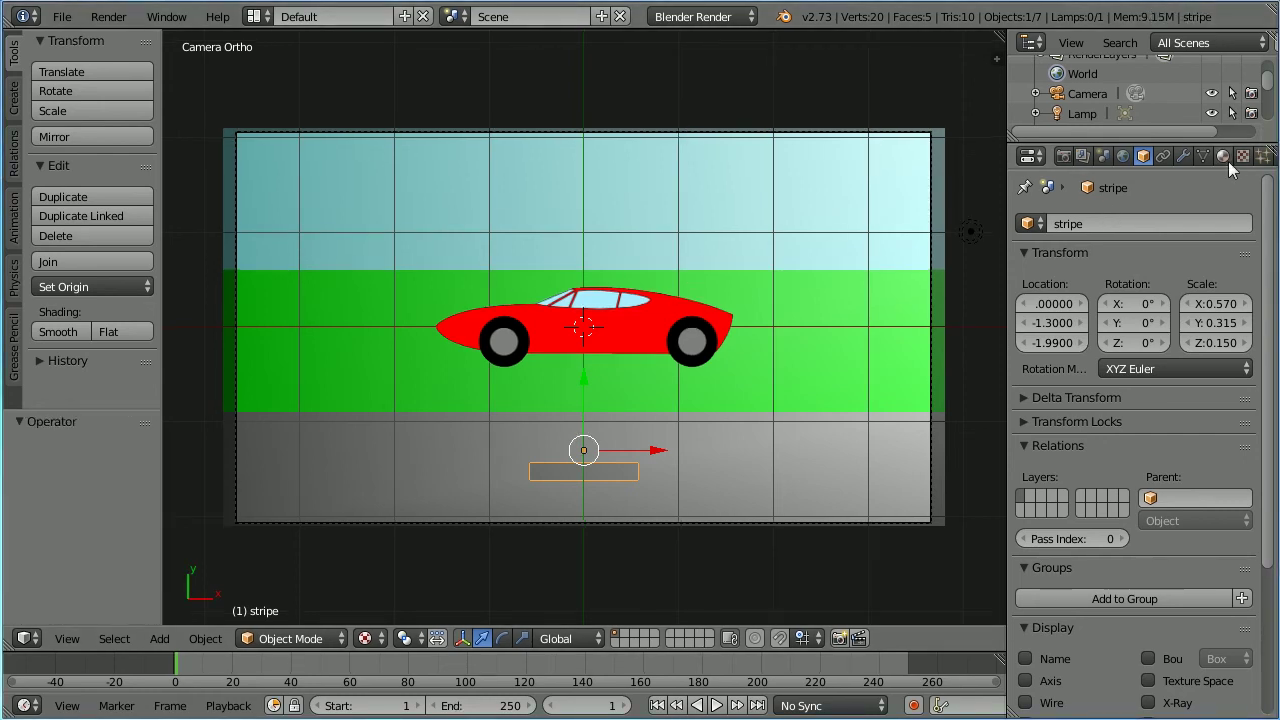
left_click(1223, 157)
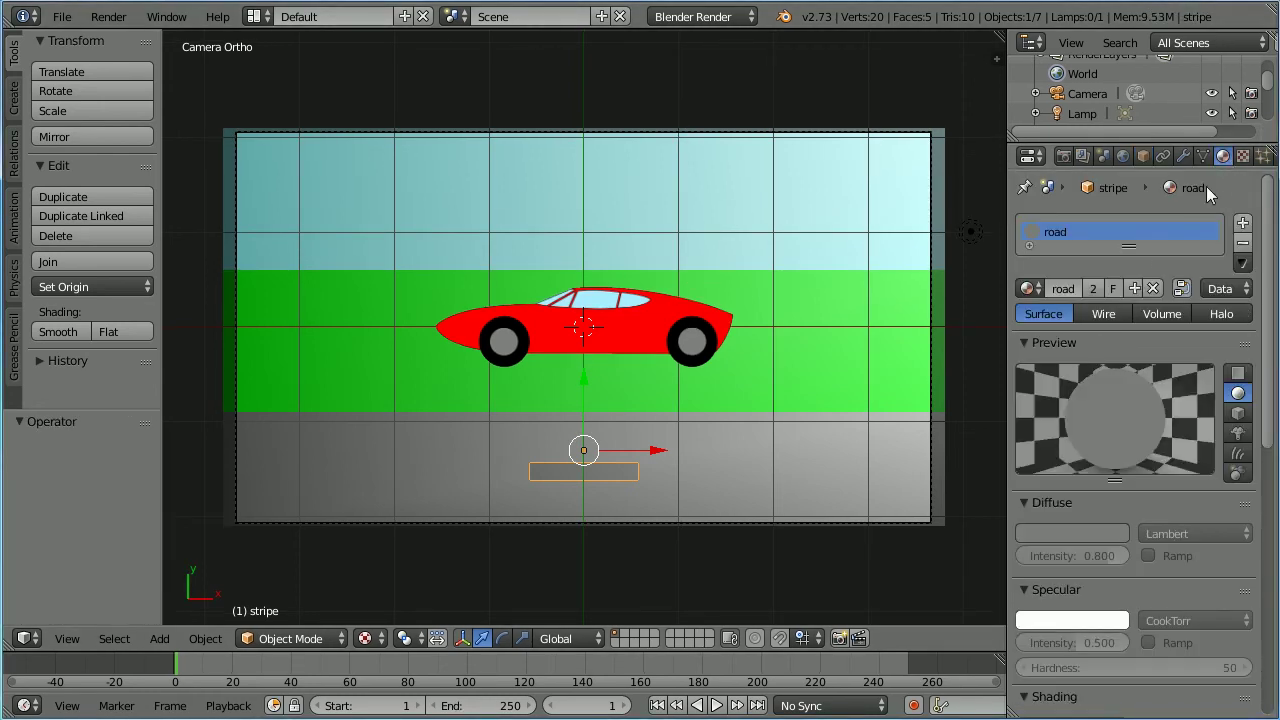
Step: Create a separate material for the stripe plane from the shared road material and name it stripe
left_click(1135, 290)
left_click(1075, 289)
type("stripe")
key("Return")
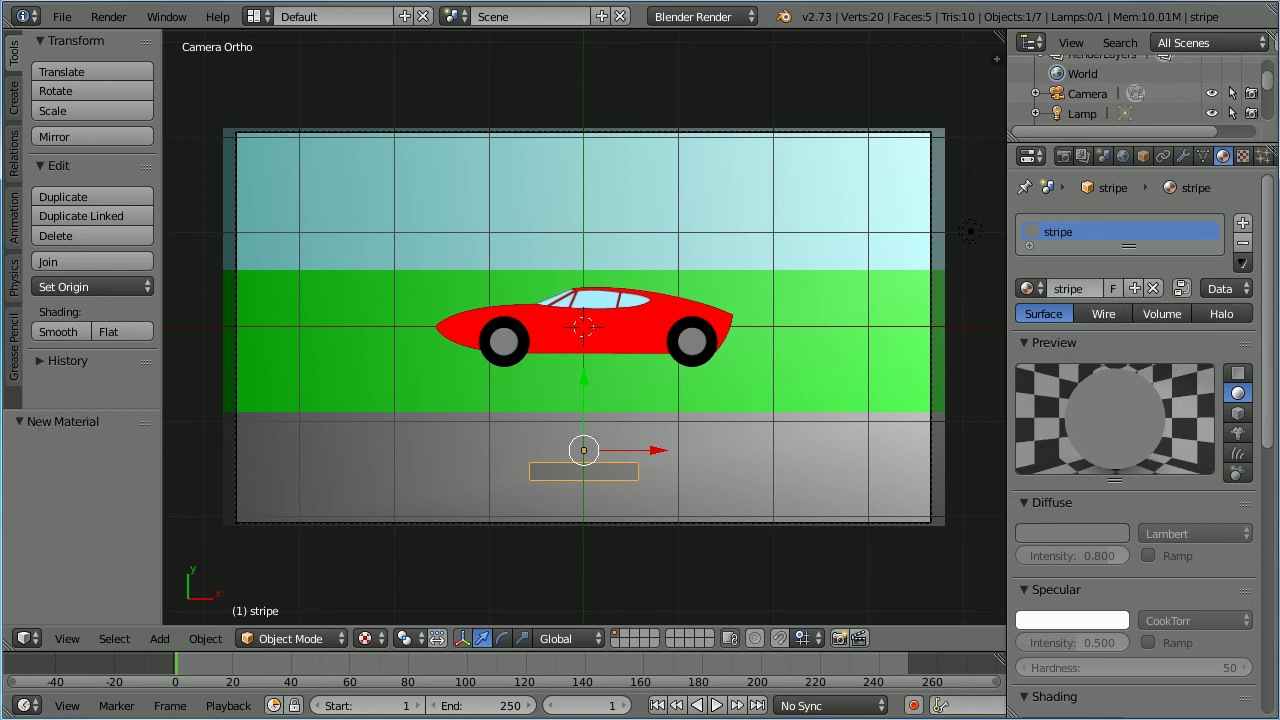
Step: Set the stripe material's diffuse colour to white with R, G and B at 1.0, then enter Edit Mode and return to Object Mode
left_click(1066, 536)
left_click_drag(980, 470, 1090, 484)
left_click_drag(987, 504, 1091, 512)
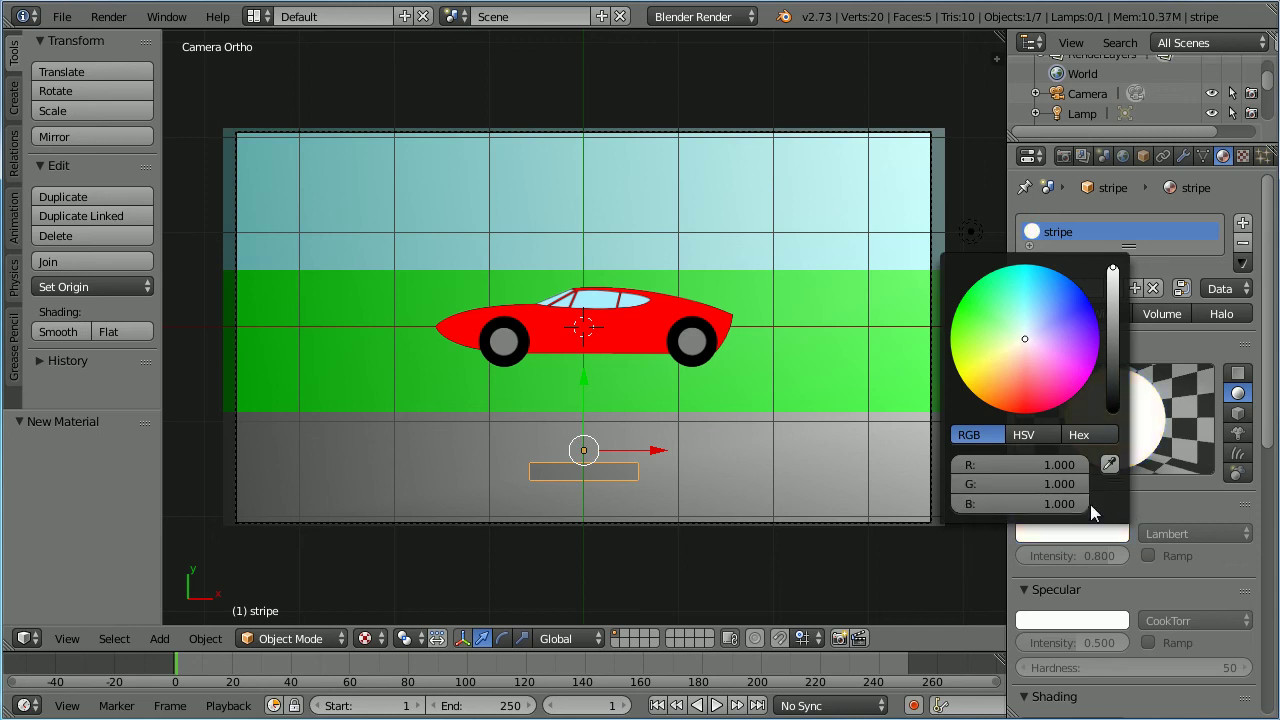
left_click(325, 636)
left_click(312, 594)
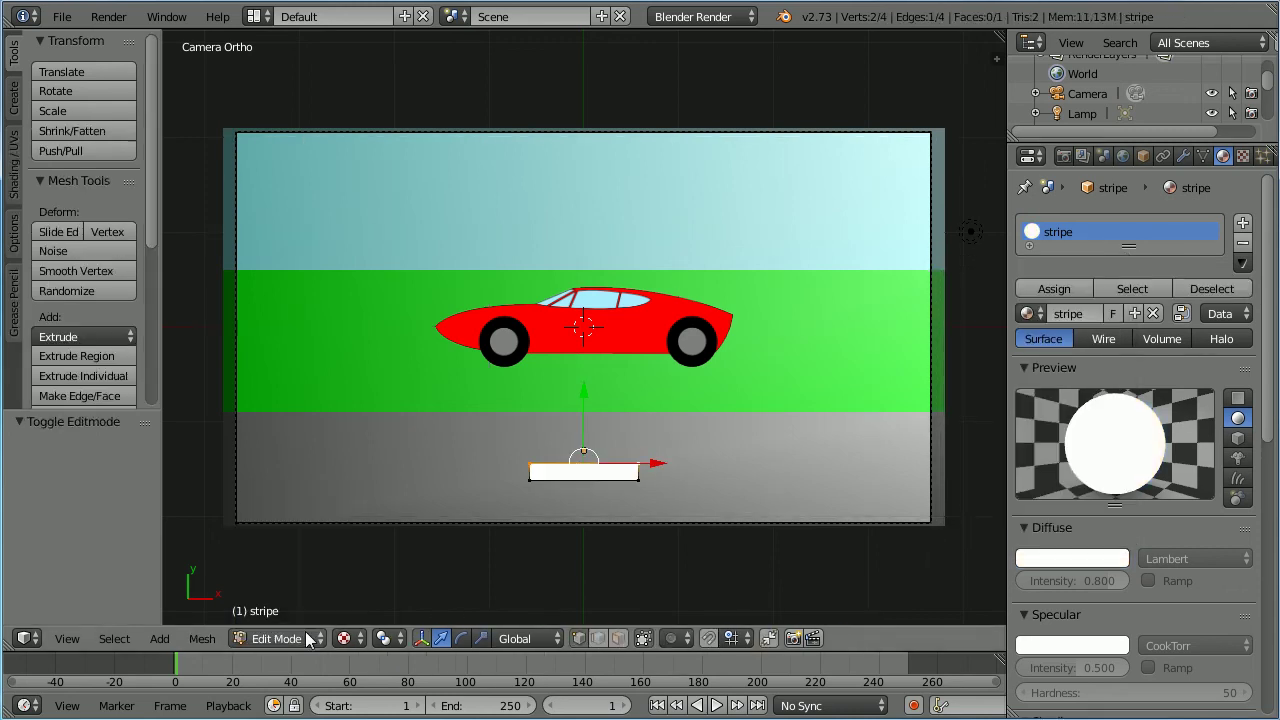
left_click(300, 636)
left_click(299, 612)
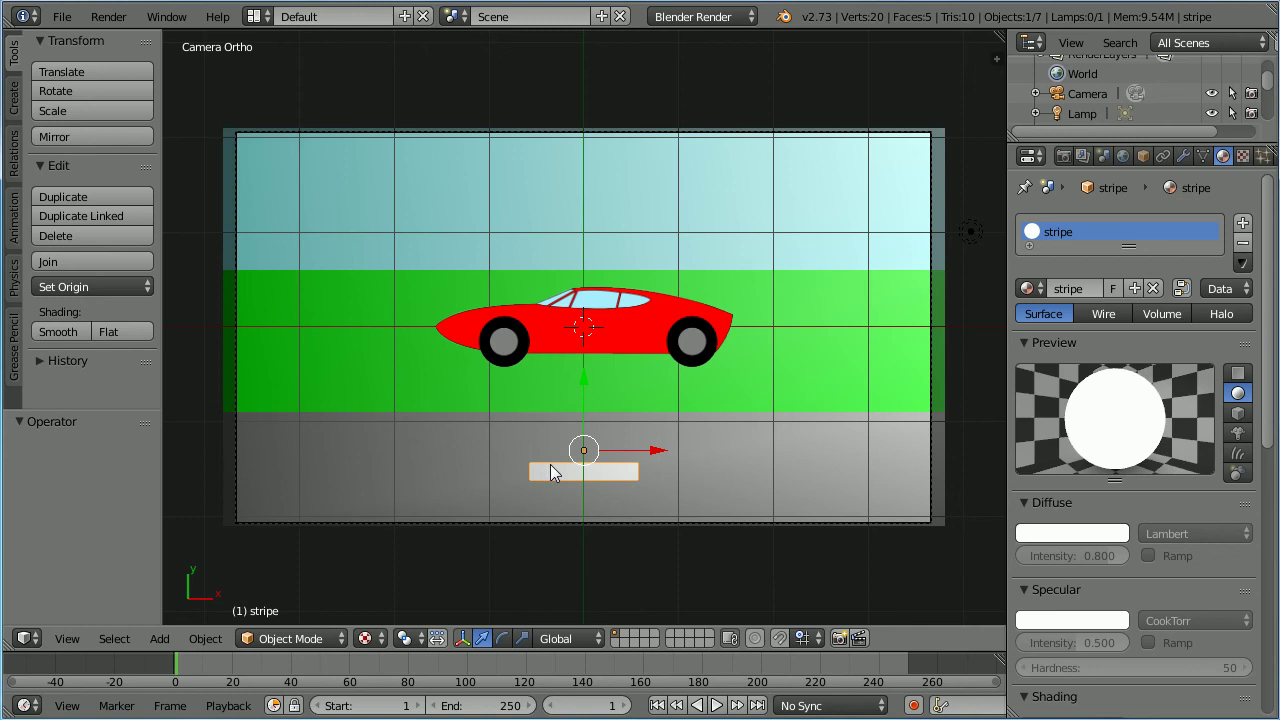
Step: Duplicate the stripe plane in place and move the copy 2.3 along the global X axis
key("shift+d")
key("Escape")
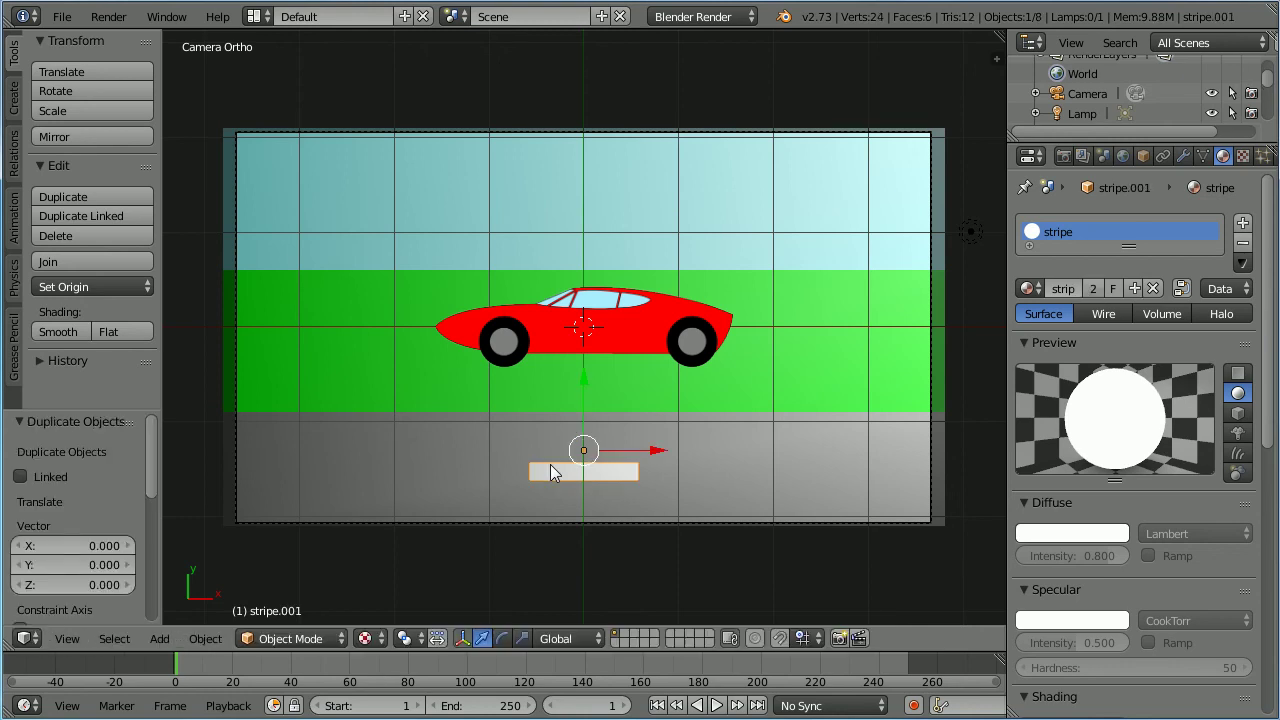
key("g")
key("x")
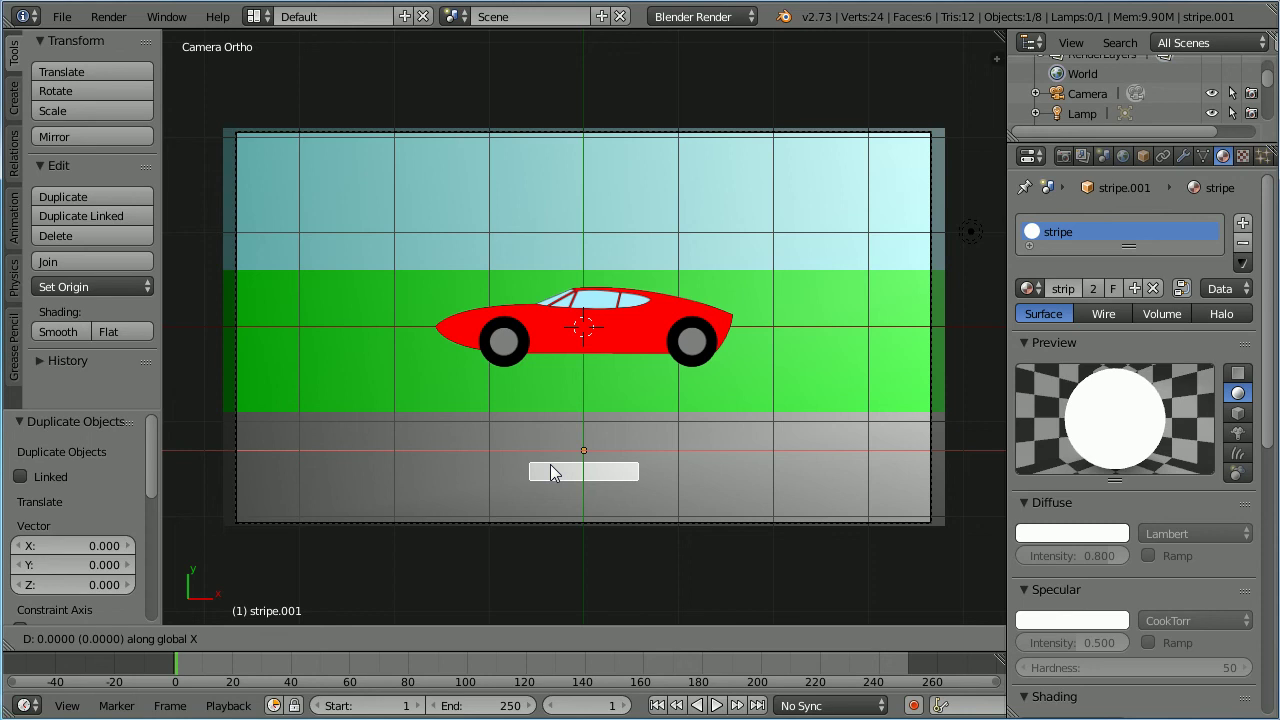
type("2.3")
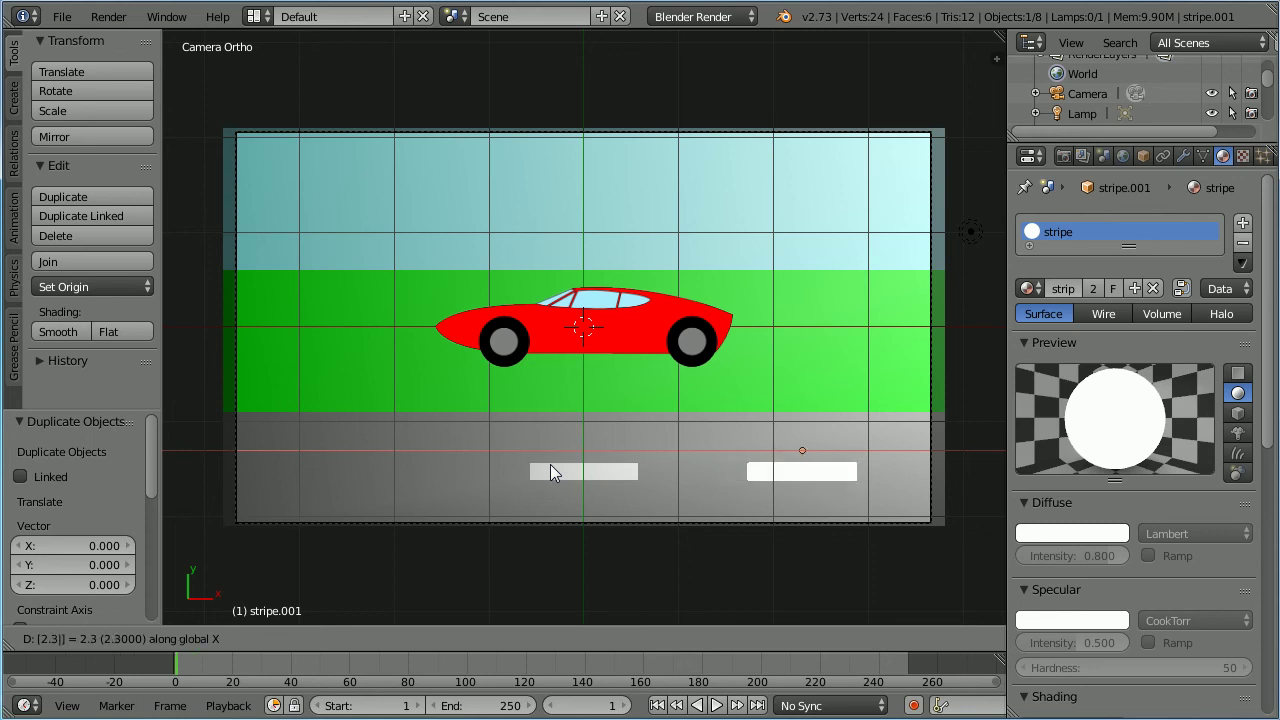
key("Return")
Step: Duplicate the original centre stripe and move the copy -2.3 along the global X axis
right_click(555, 468)
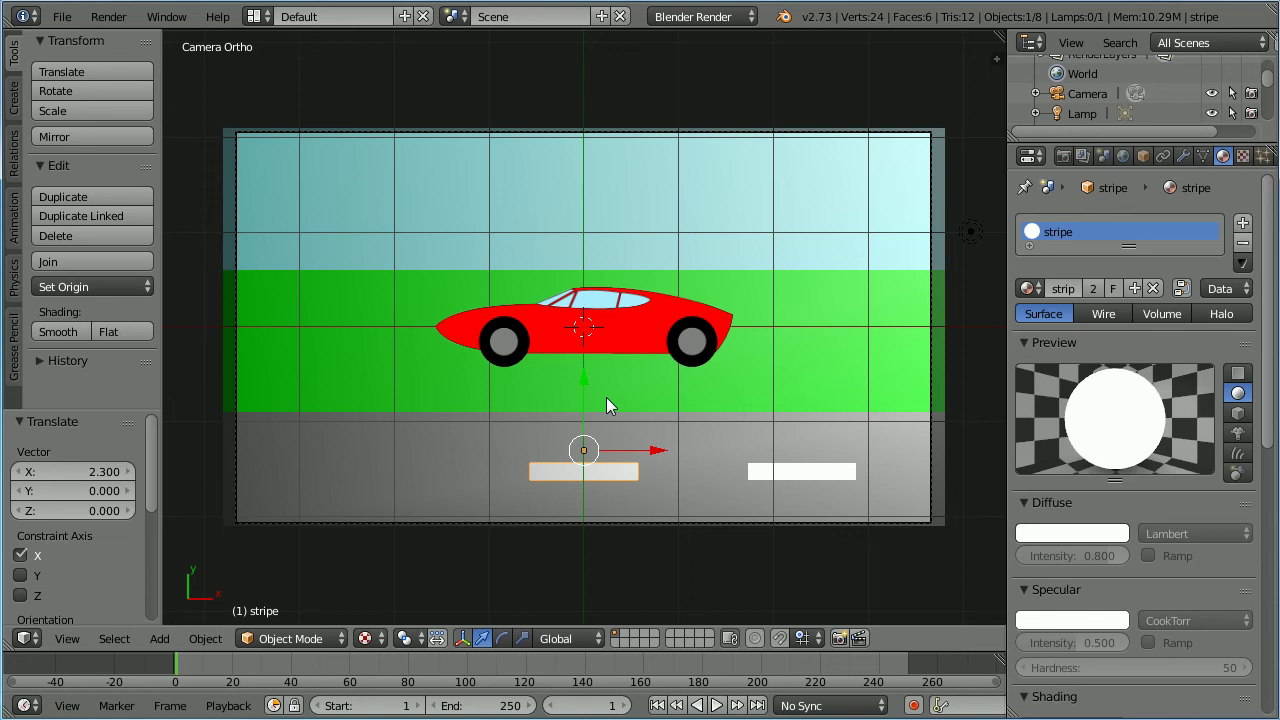
key("shift+d")
key("Escape")
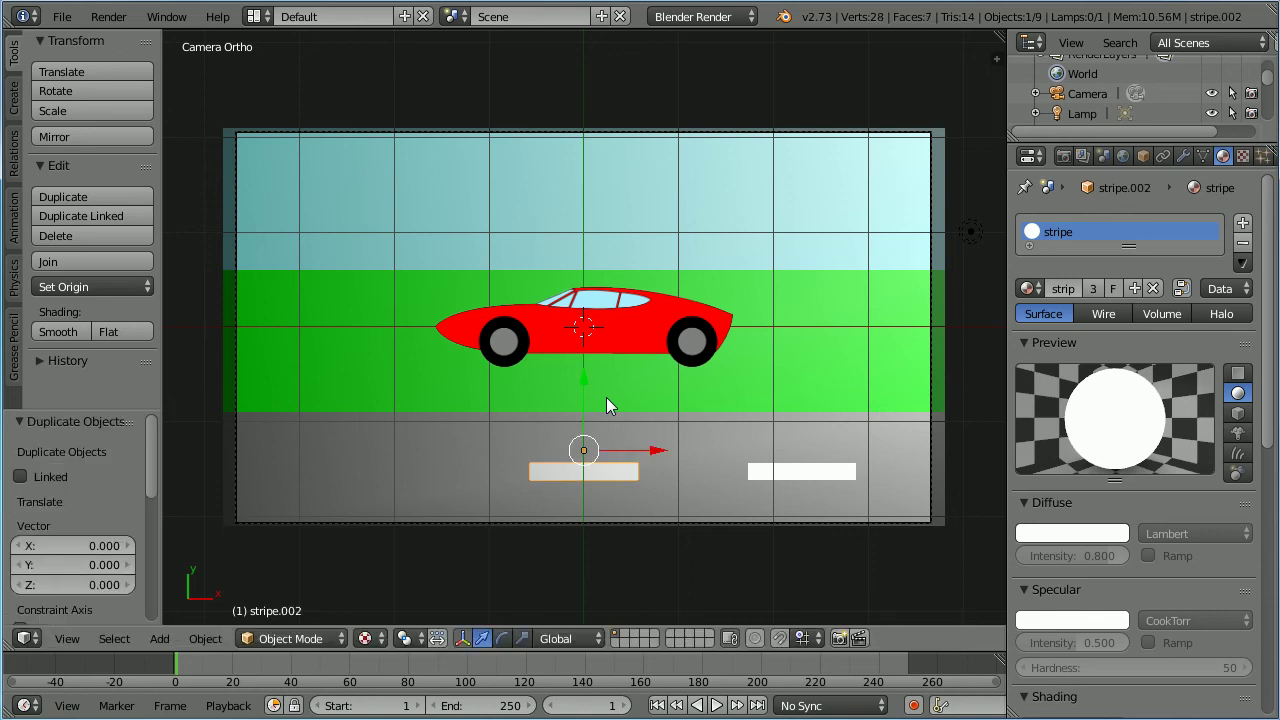
key("g")
key("x")
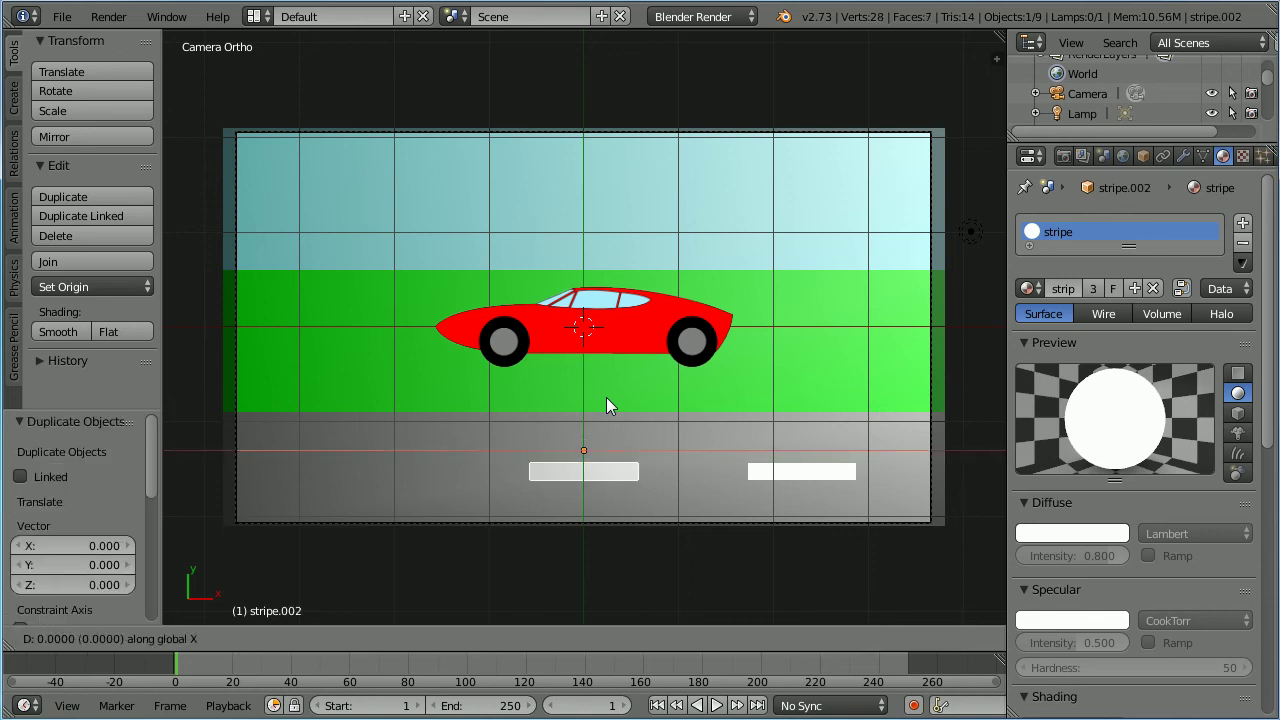
type("-2.3")
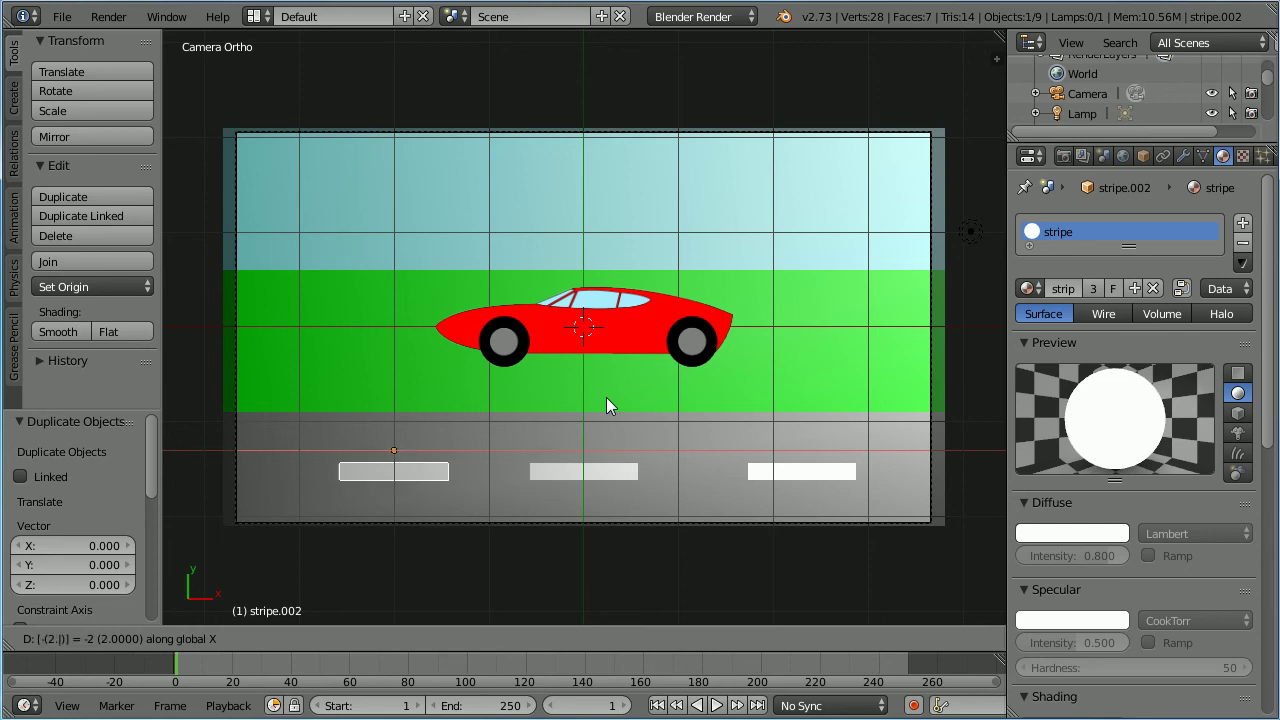
key("Return")
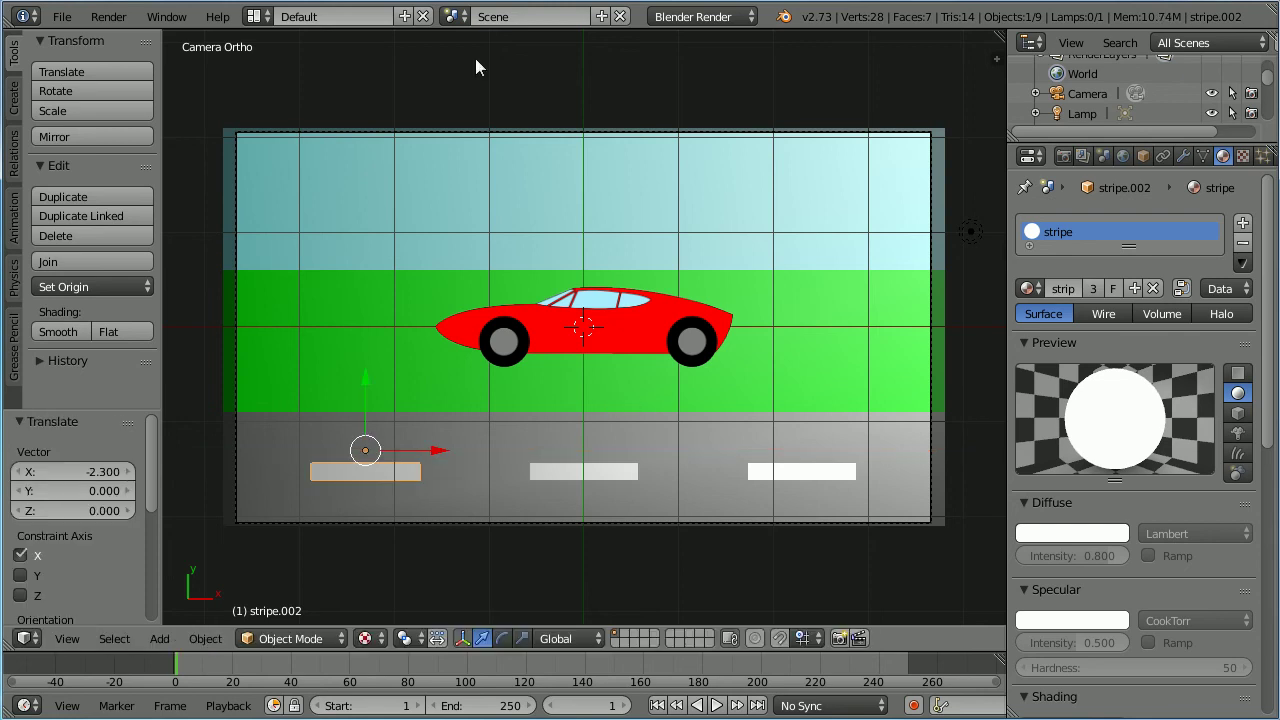
Step: Select the car plane and set its Y location to -0.9 in the object settings
right_click(648, 317)
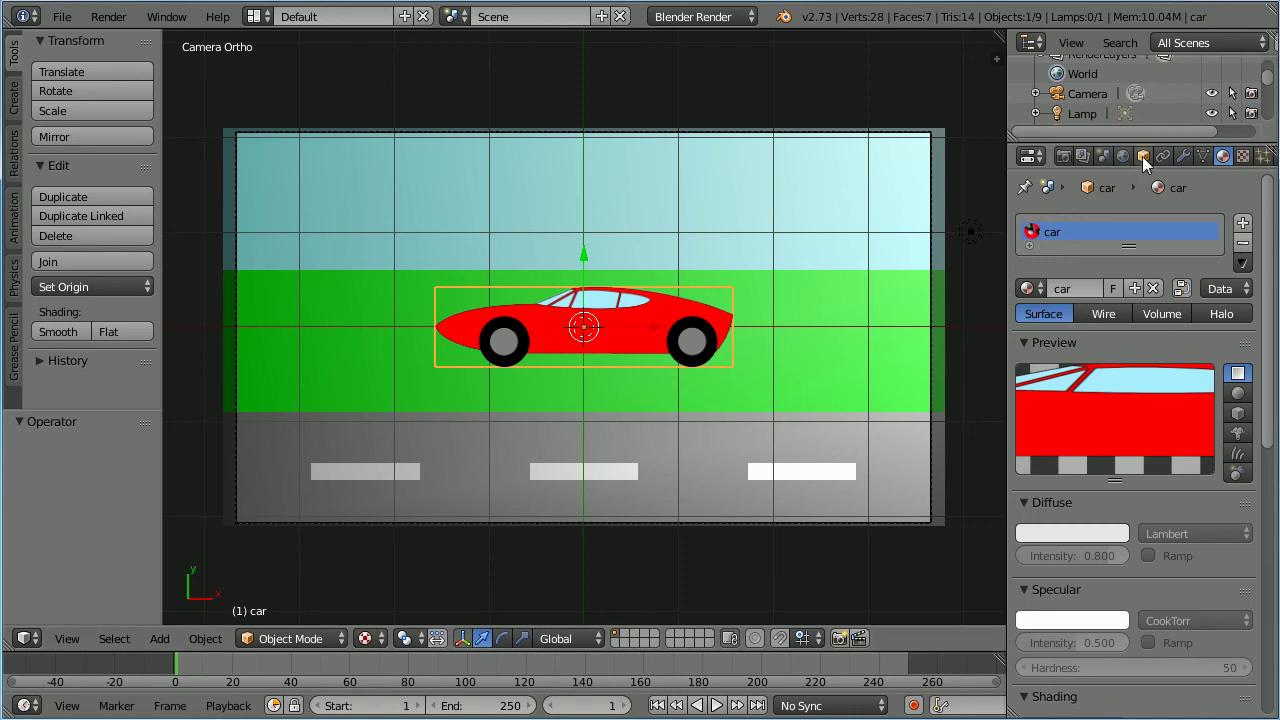
left_click(1142, 156)
left_click_drag(1006, 372, 991, 372)
left_click(1054, 323)
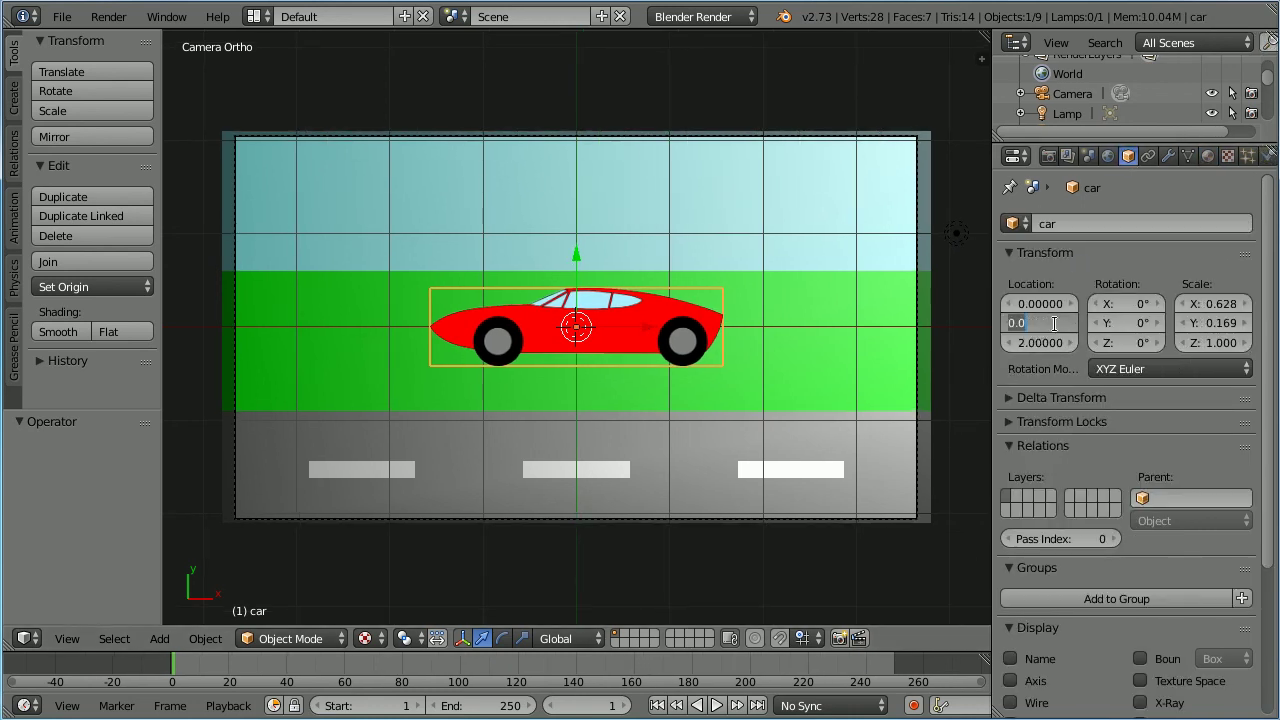
key("BackSpace")
type("-0.9")
key("Return")
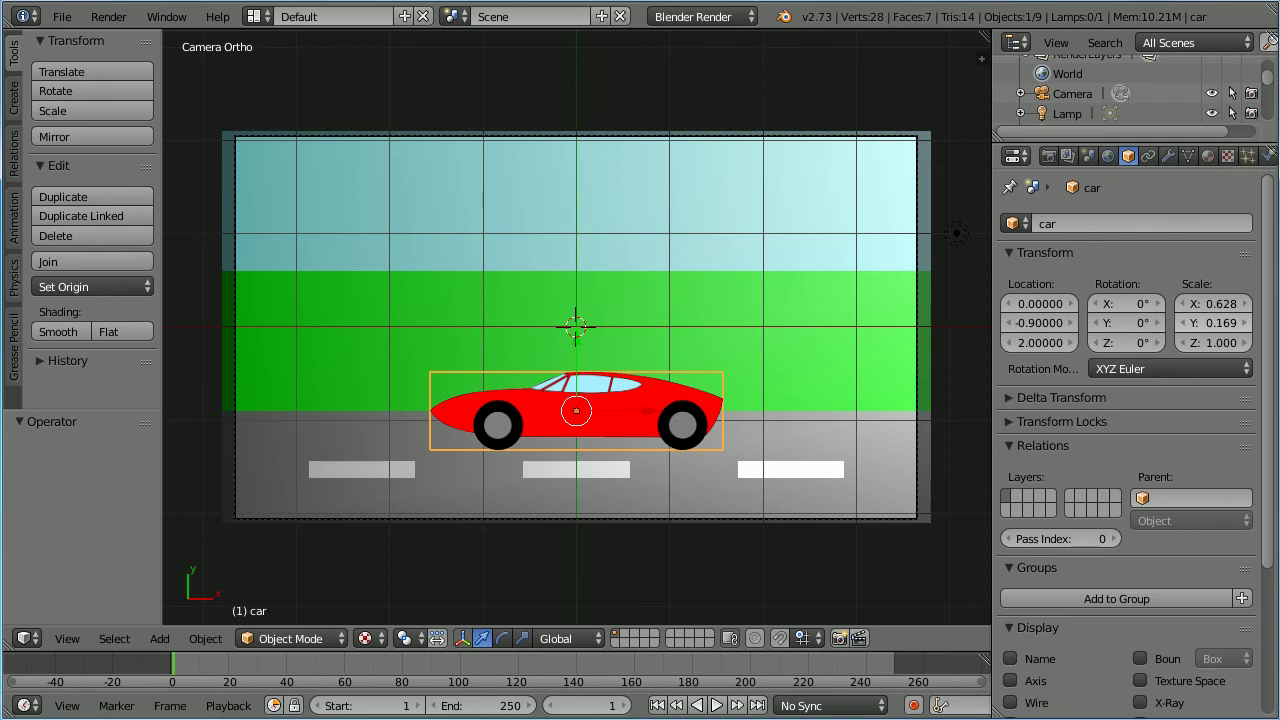
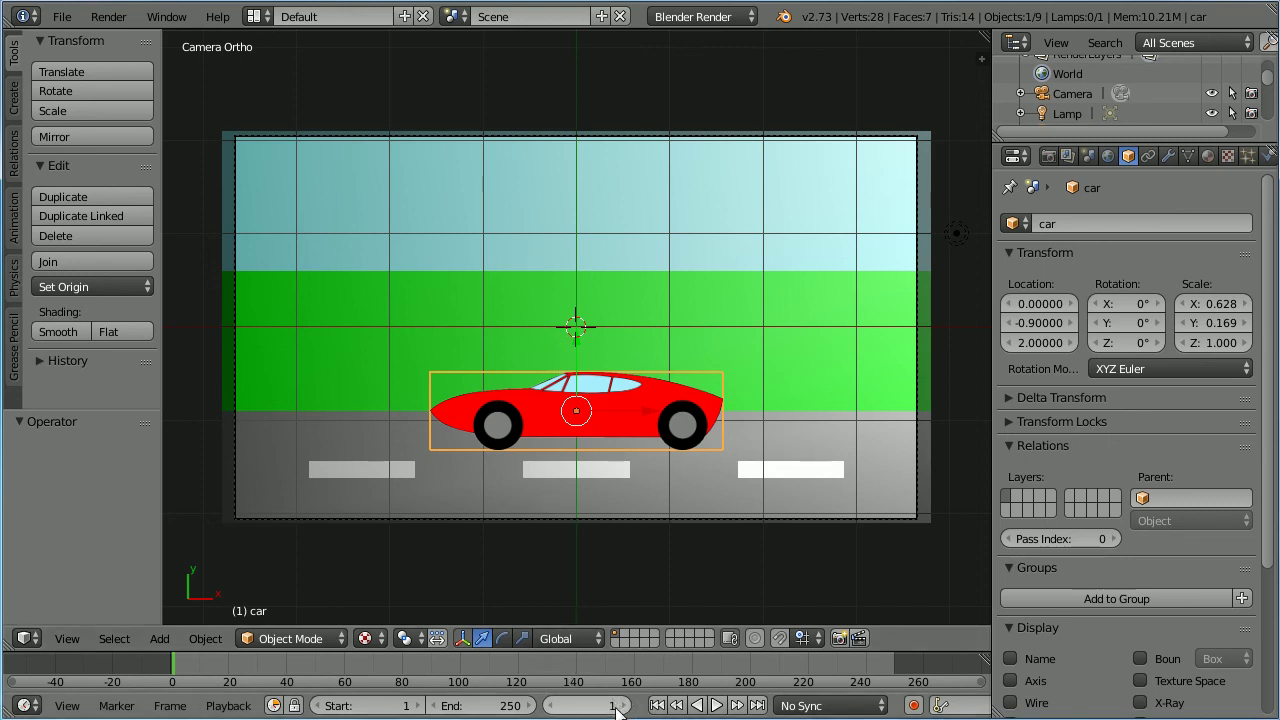
Step: Set the car's X location to 4.5 and insert a single keyframe for it at frame 1
left_click(1034, 306)
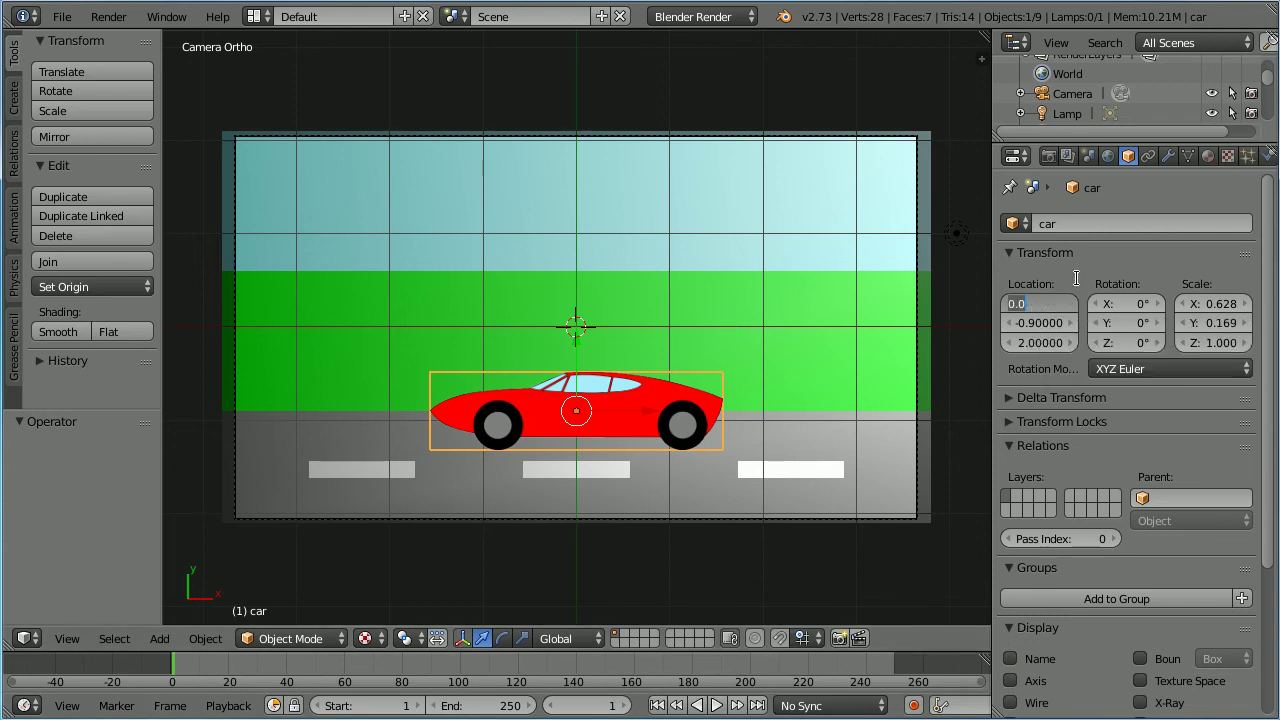
type("4.5")
key("Return")
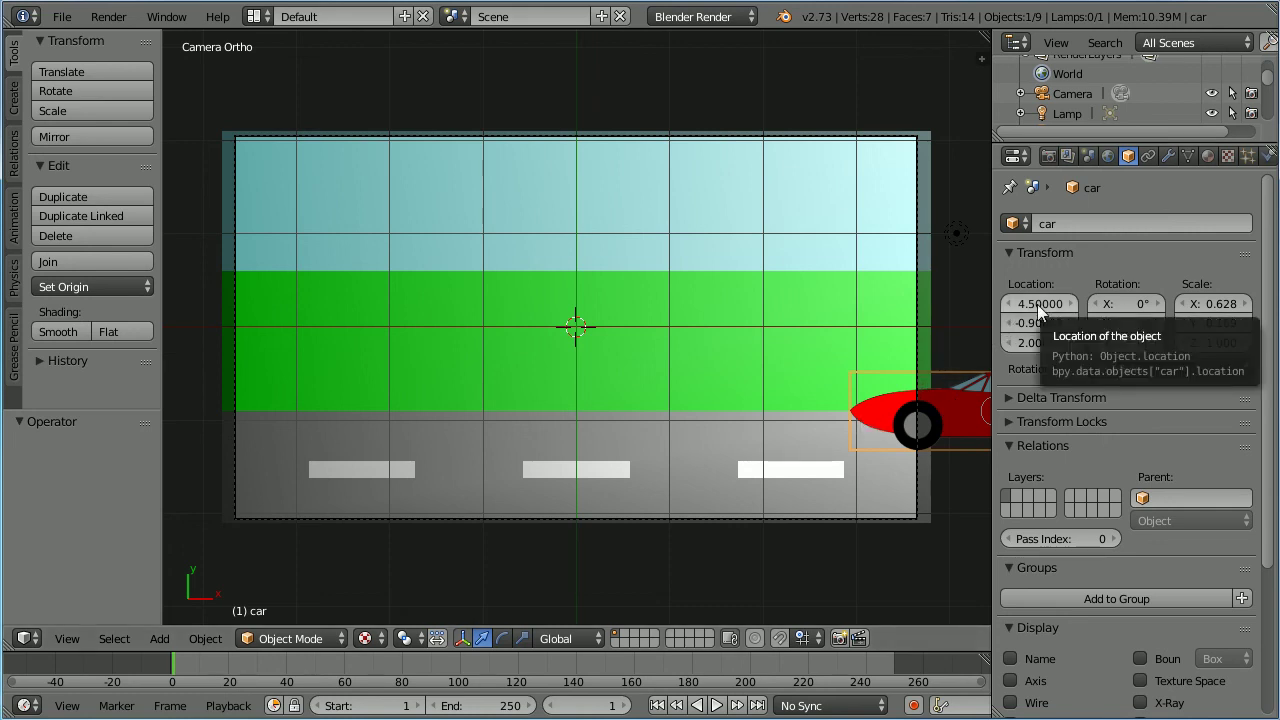
right_click(1037, 304)
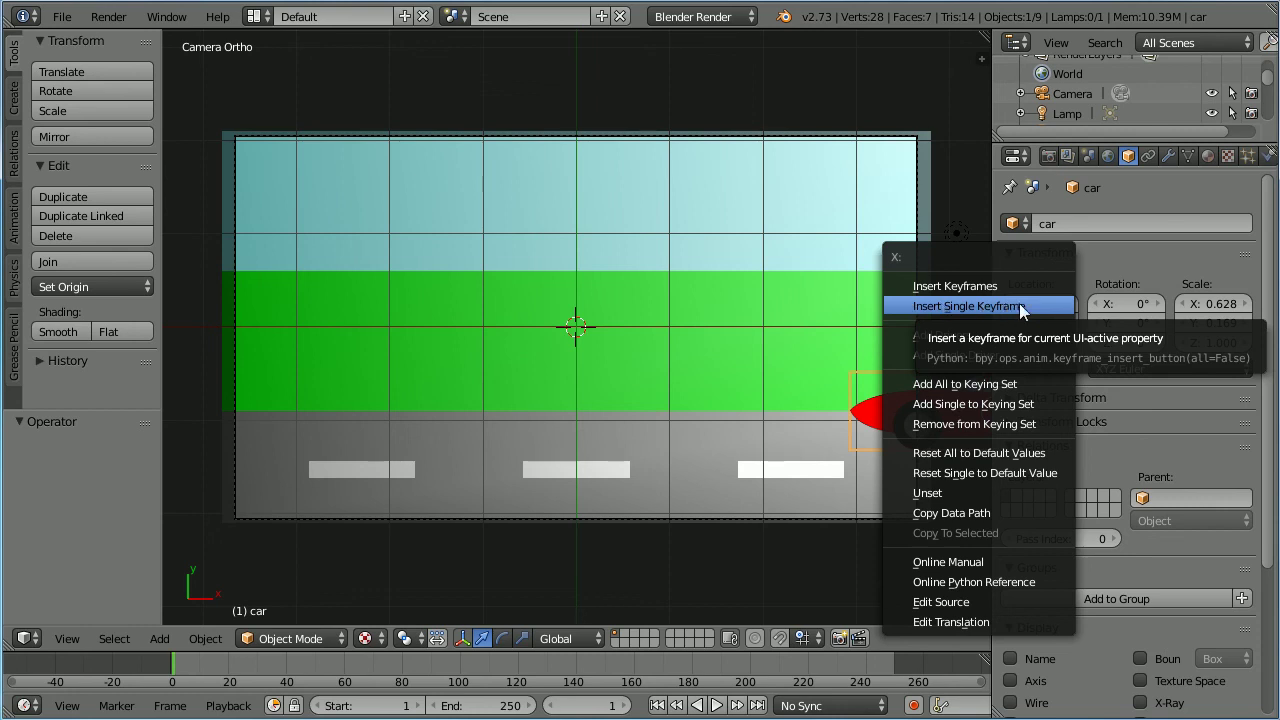
left_click(1019, 304)
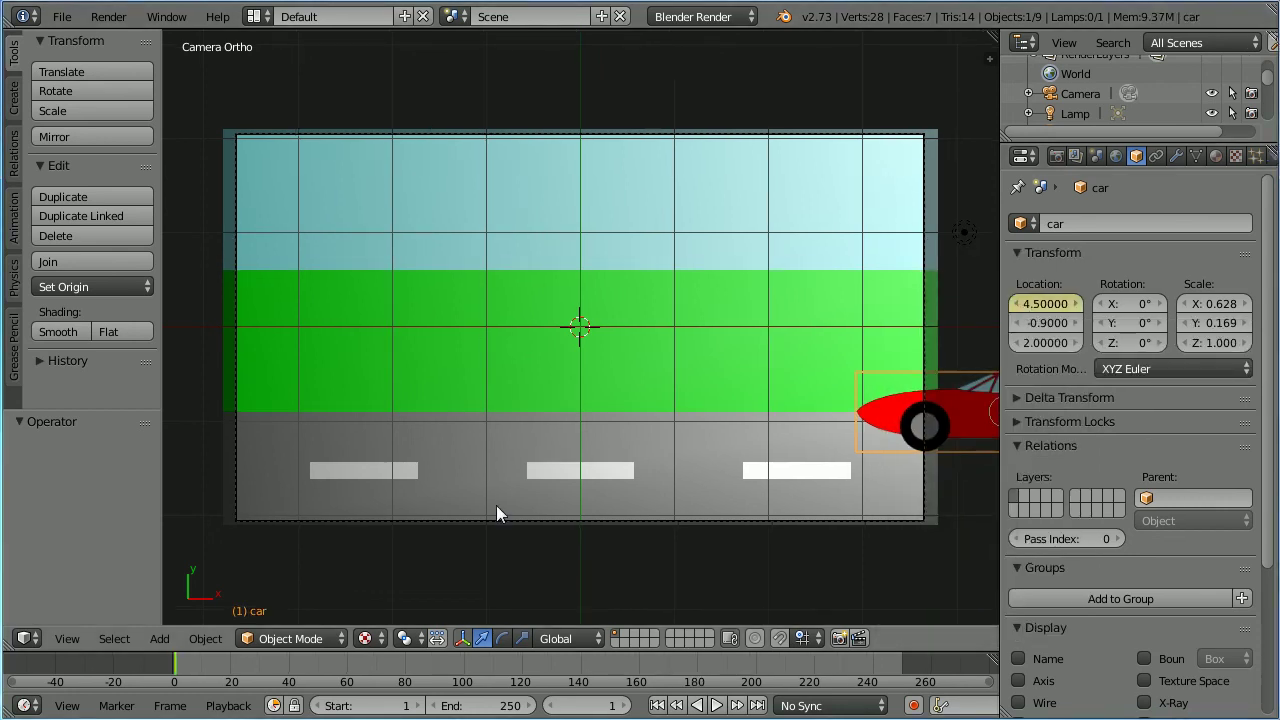
Step: Set the animation's end frame to 50
left_click(503, 705)
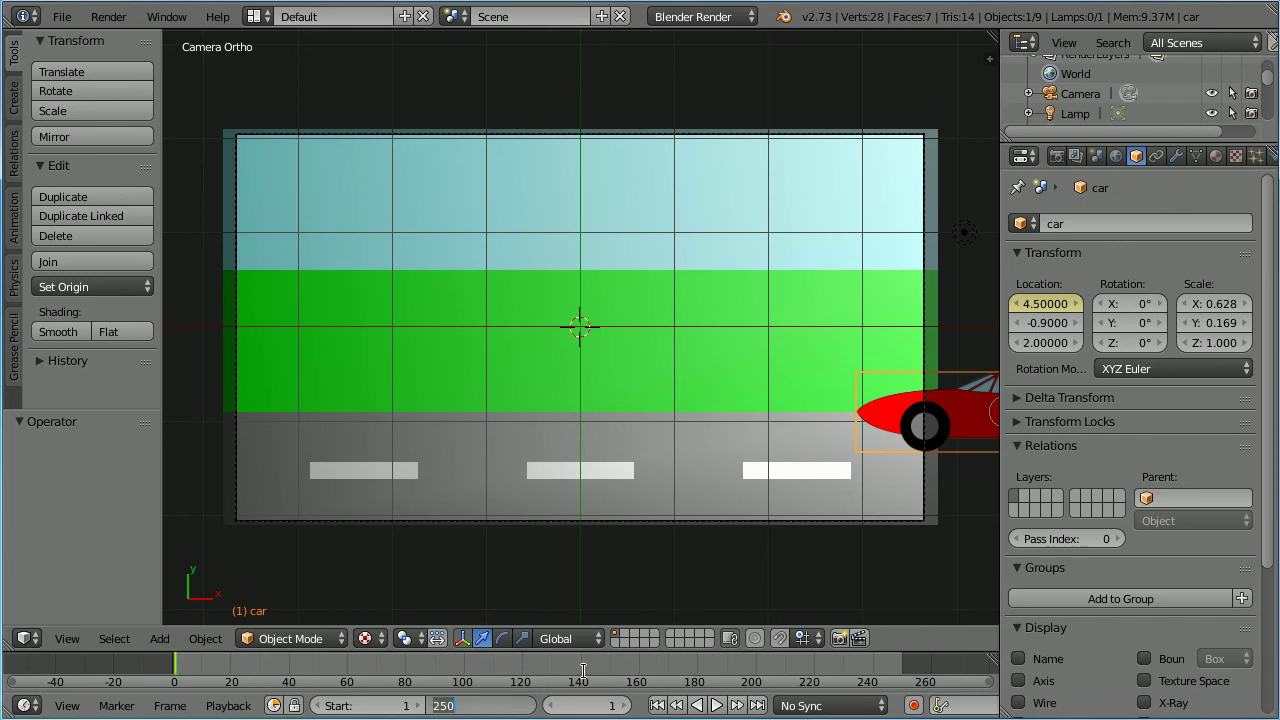
type("5")
key("Return")
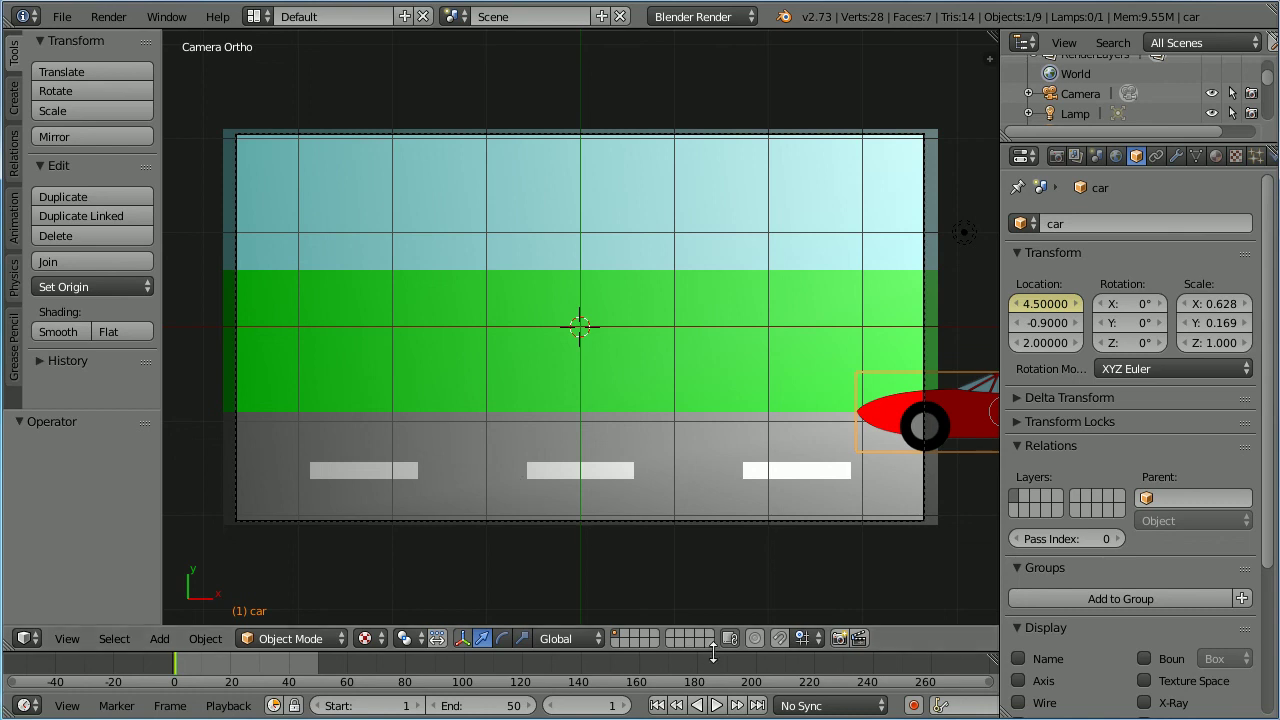
Step: Go to frame 50, set the car's X location to -4.5 and insert a single keyframe for it
left_click(757, 706)
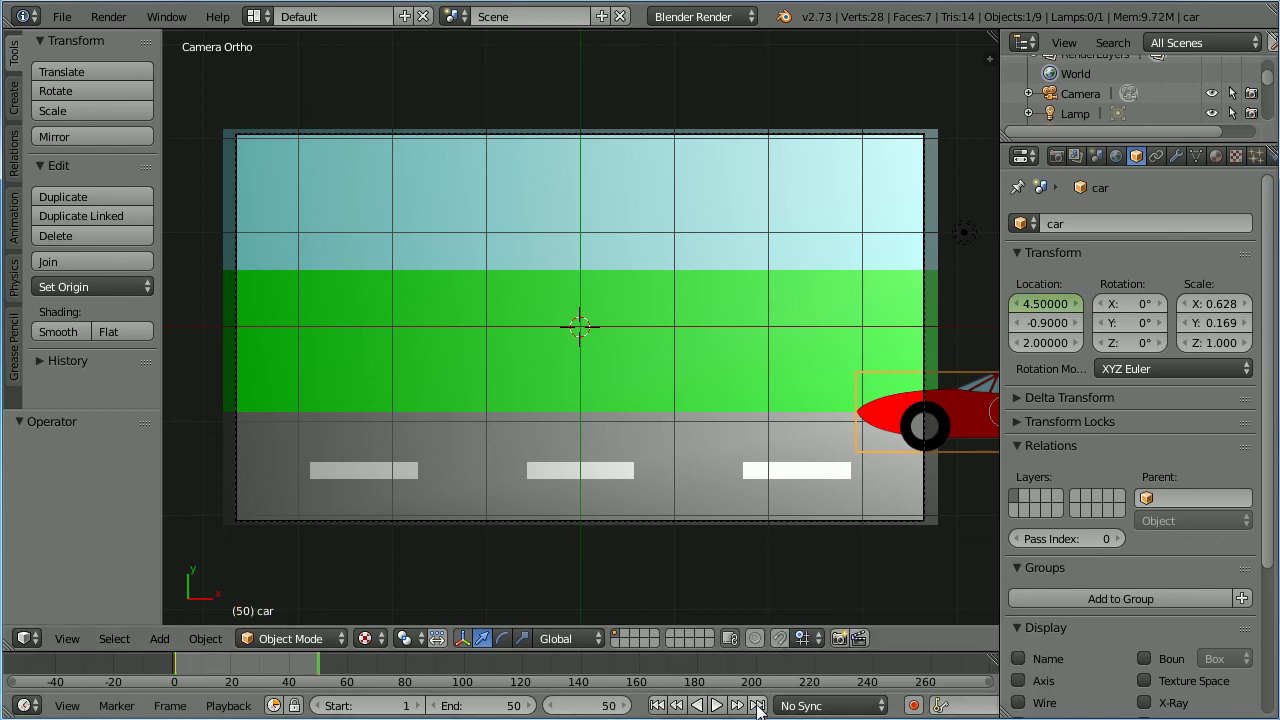
left_click(1031, 303)
double_click(1031, 303)
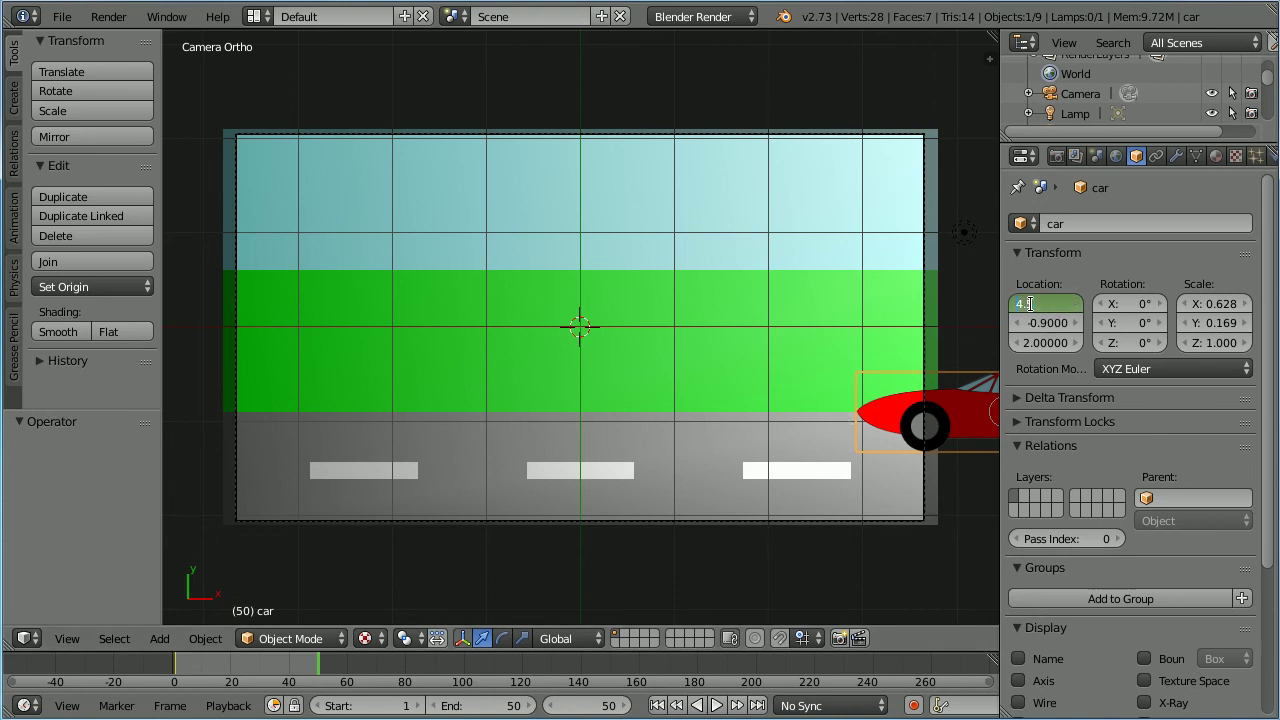
type("-4.5")
key("Return")
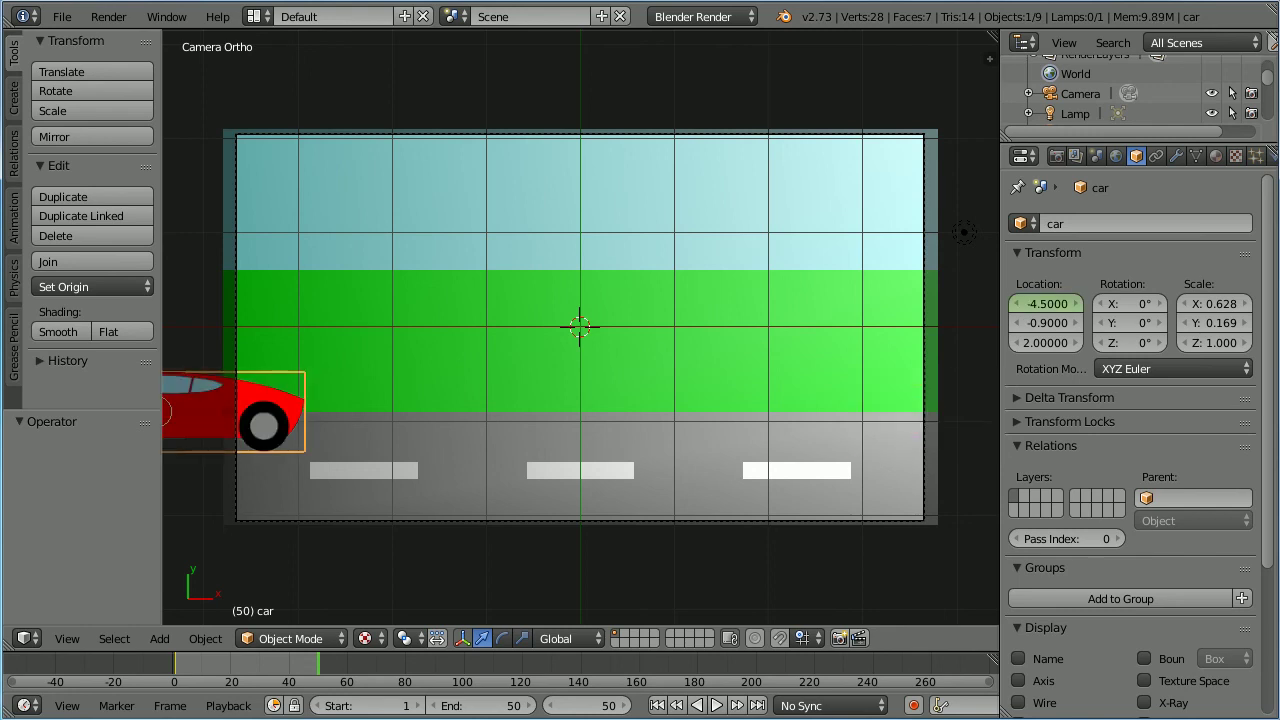
right_click(1048, 304)
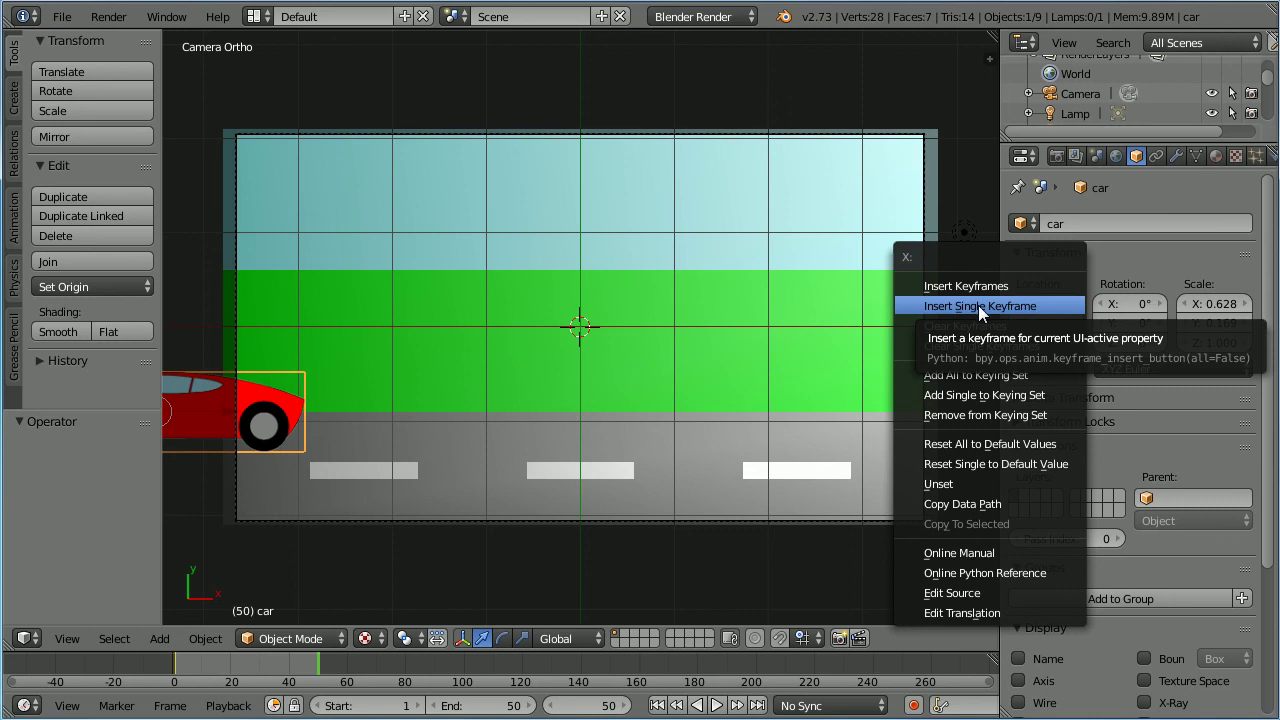
left_click(1000, 305)
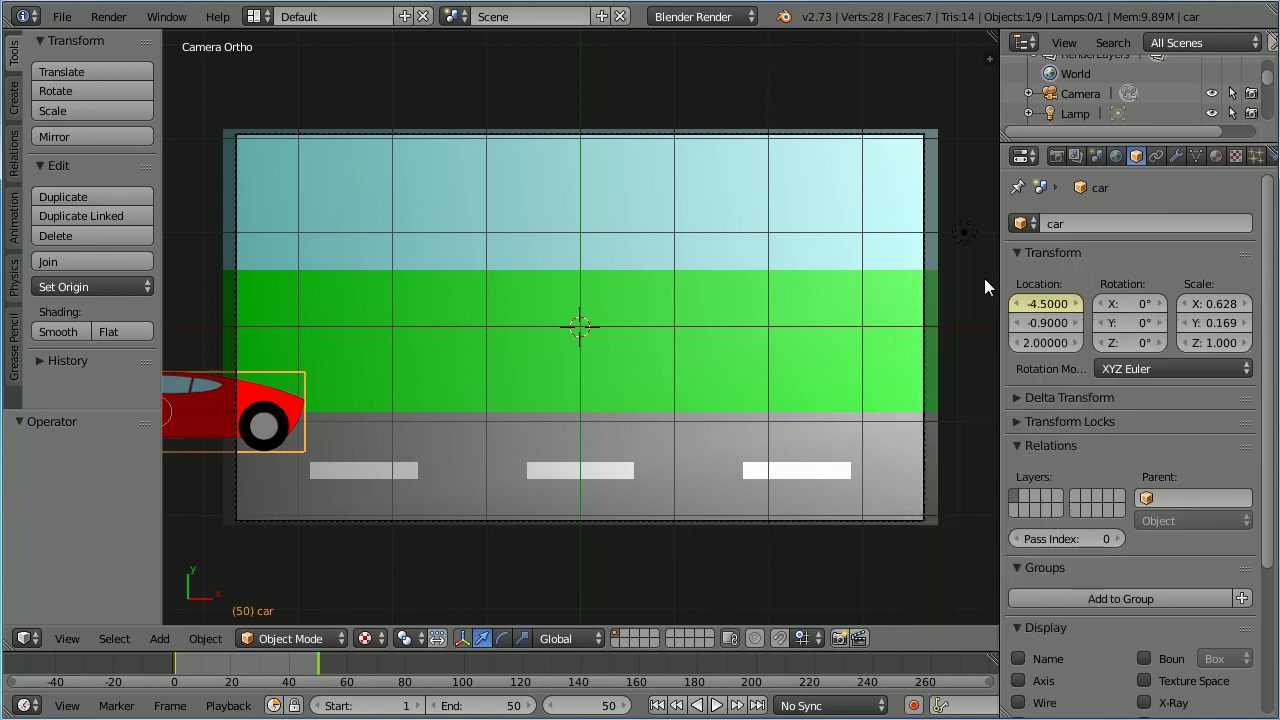
Step: Play the car animation from the first frame to check the motion, and stop playback
left_click(660, 704)
left_click(716, 704)
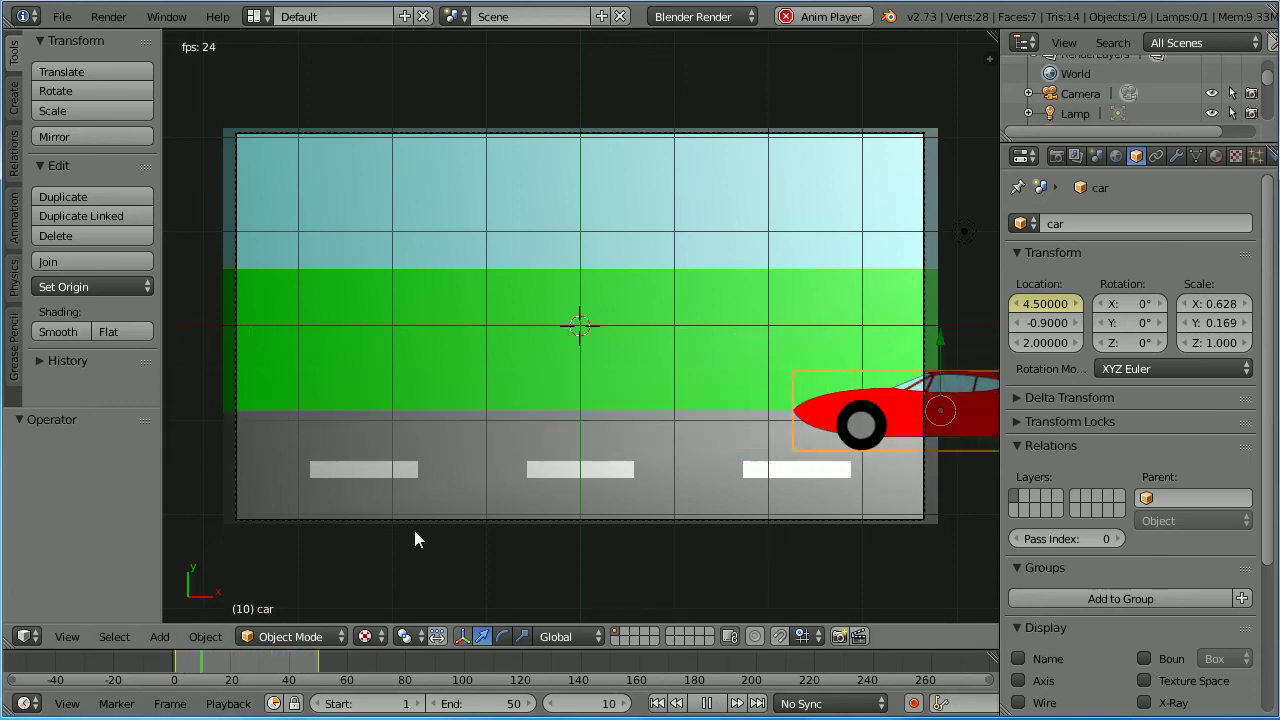
left_click(703, 704)
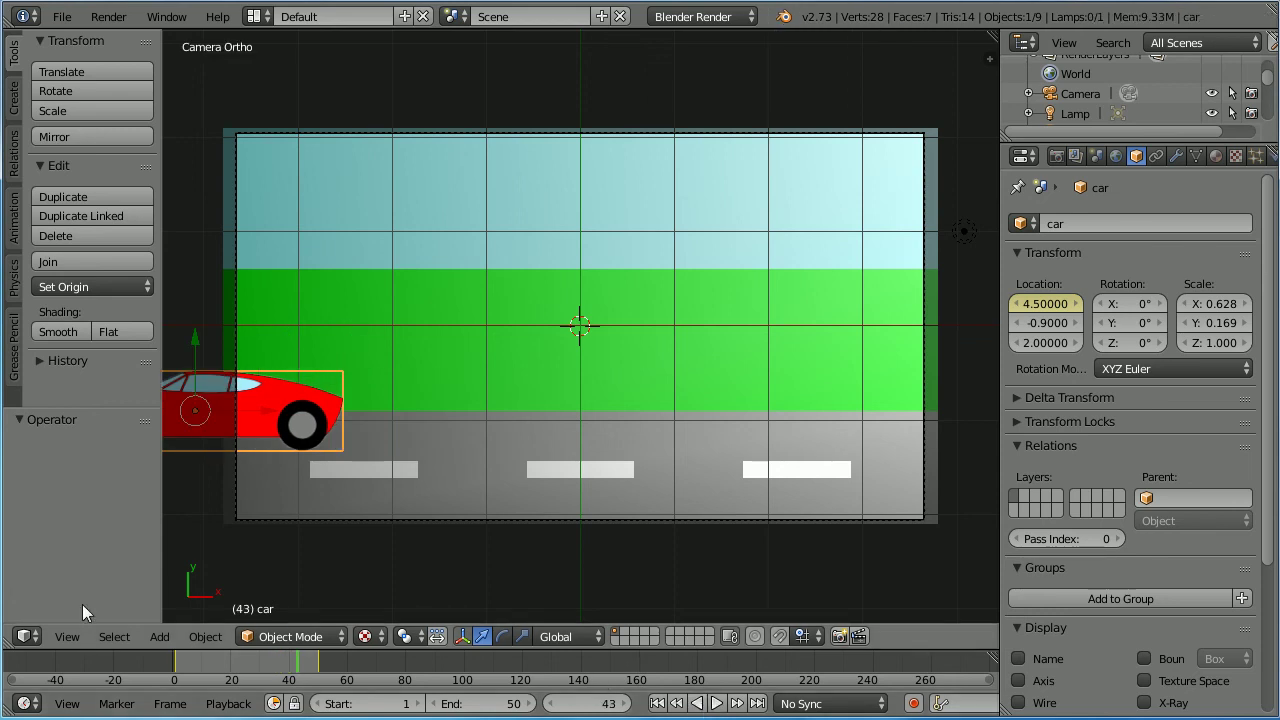
Step: Change the interpolation of the car's X Location keyframes to Linear in the Graph Editor
left_click(26, 637)
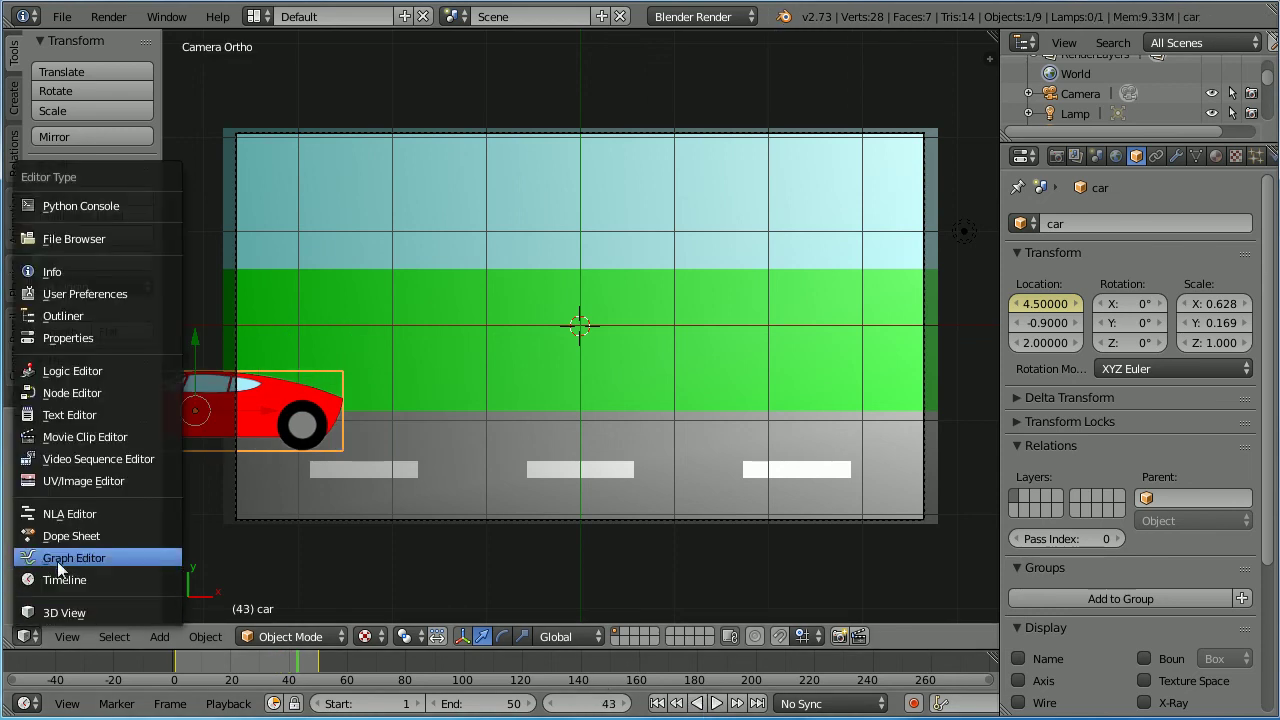
left_click(152, 557)
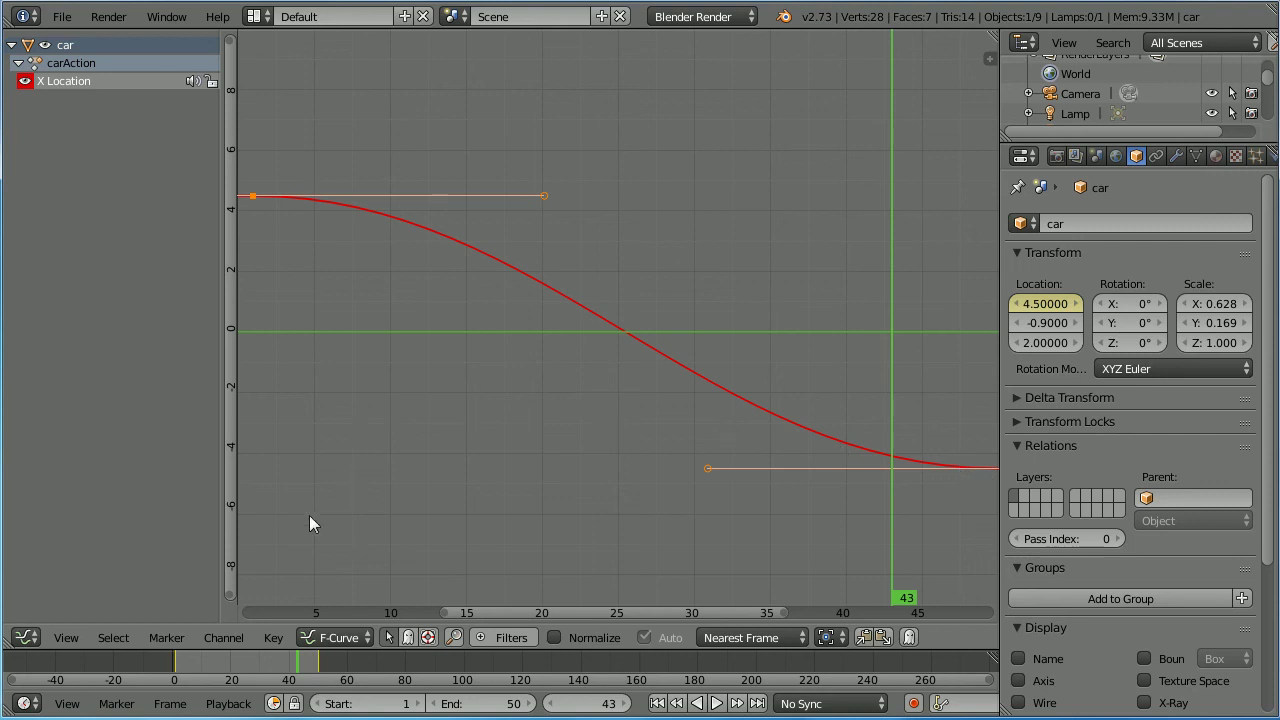
left_click(276, 638)
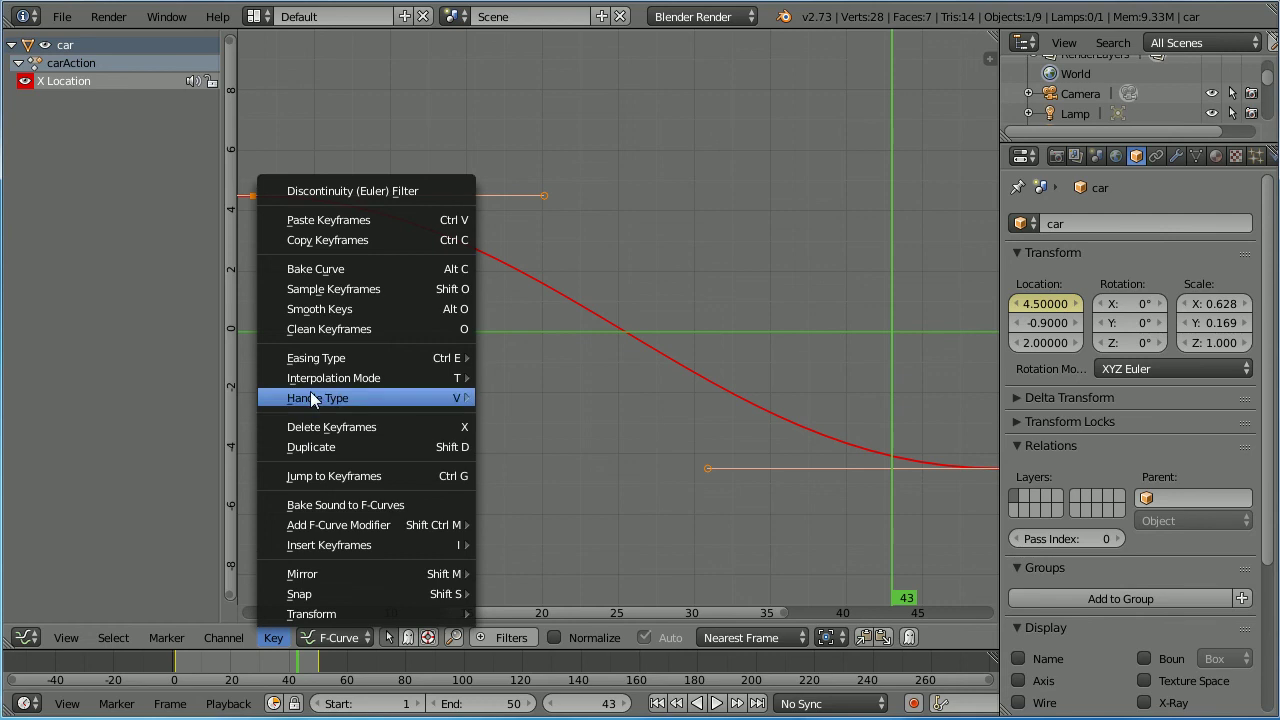
mouse_move(318, 380)
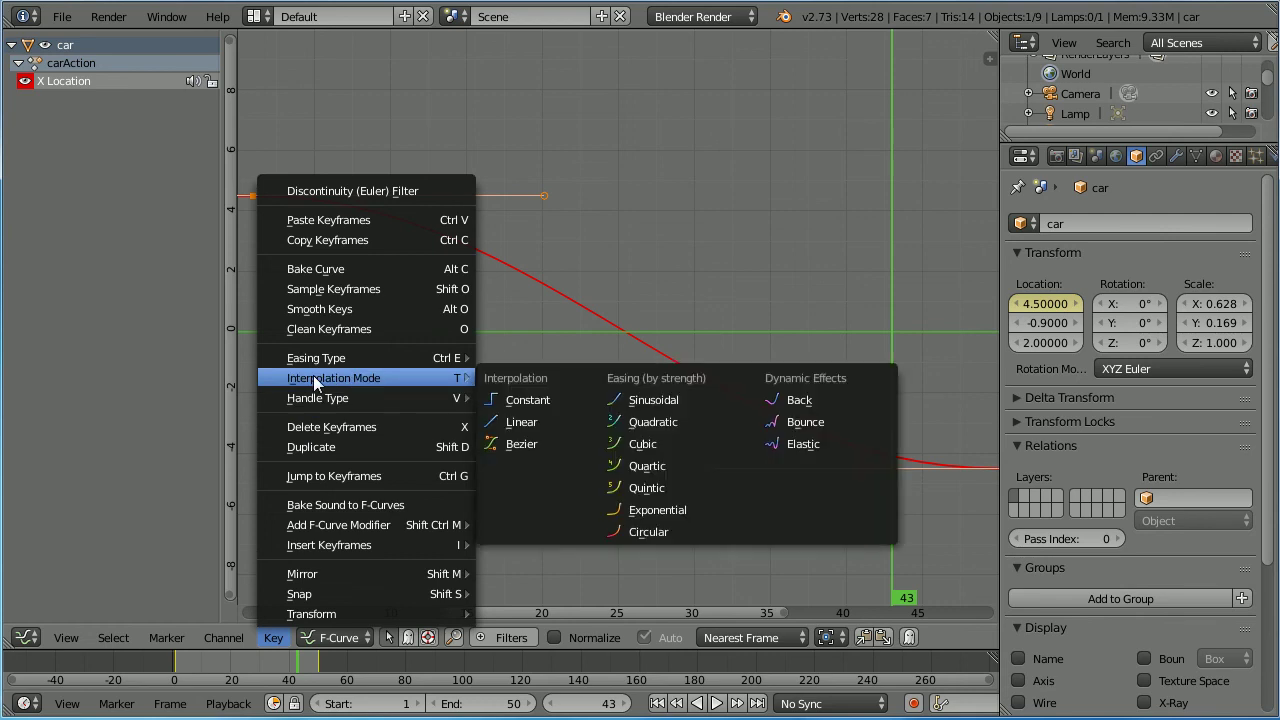
left_click(578, 427)
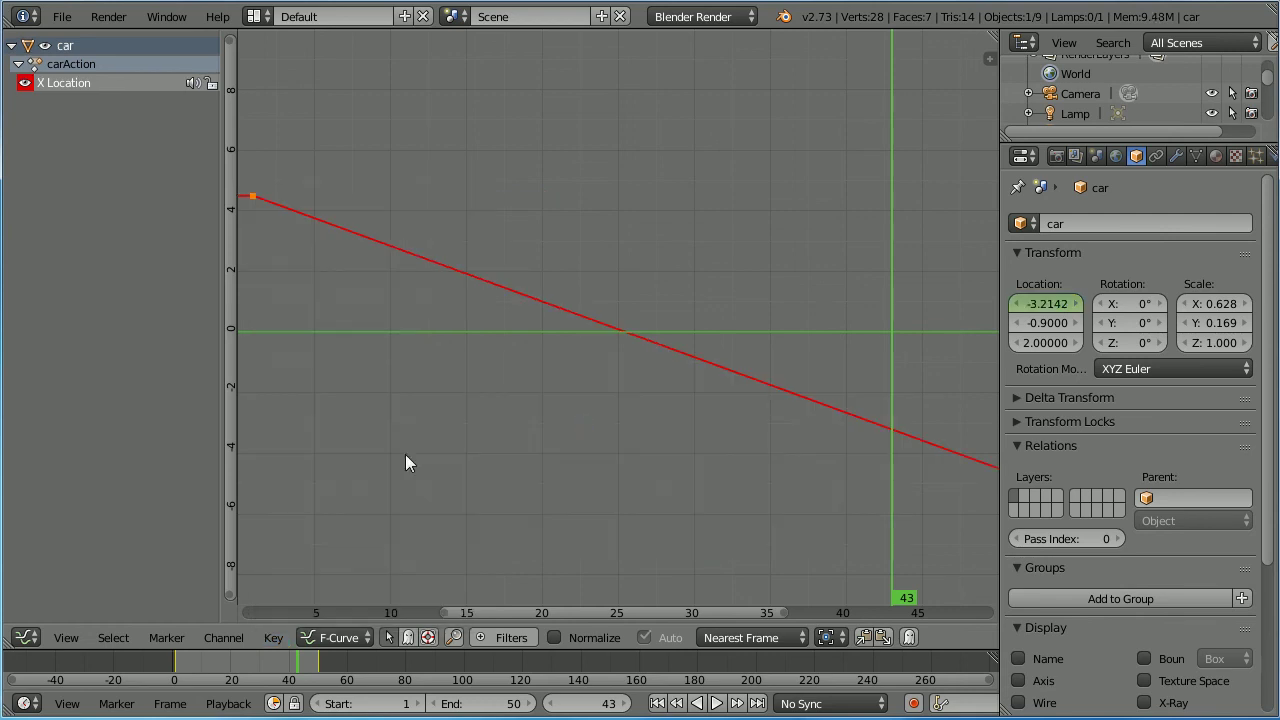
Step: Switch the Graph Editor area back to the 3D View and play the animation
left_click(26, 637)
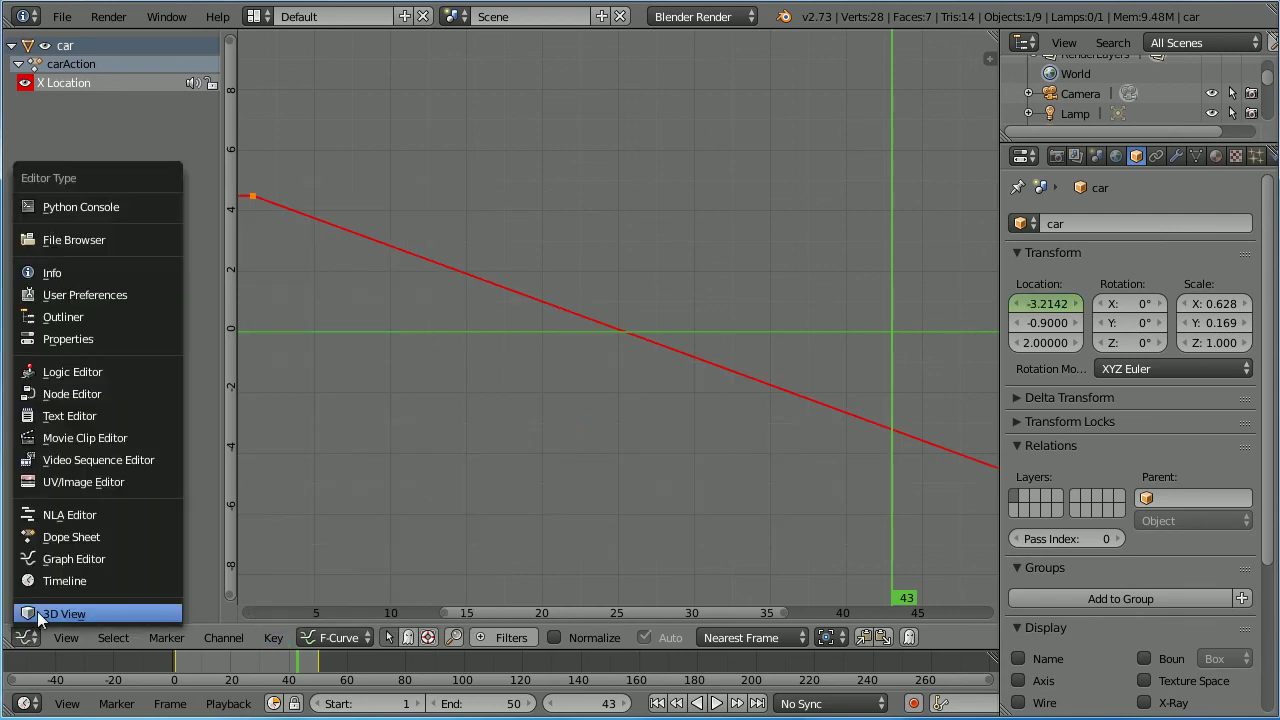
left_click(138, 612)
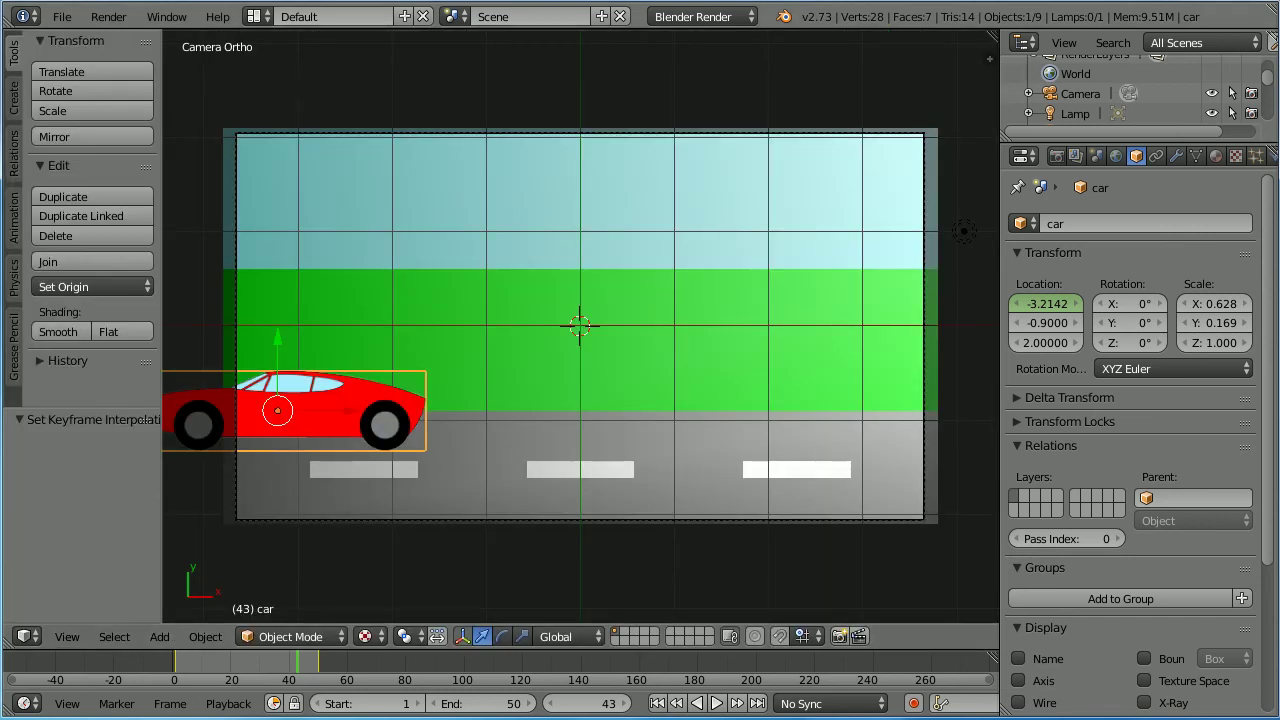
left_click(716, 703)
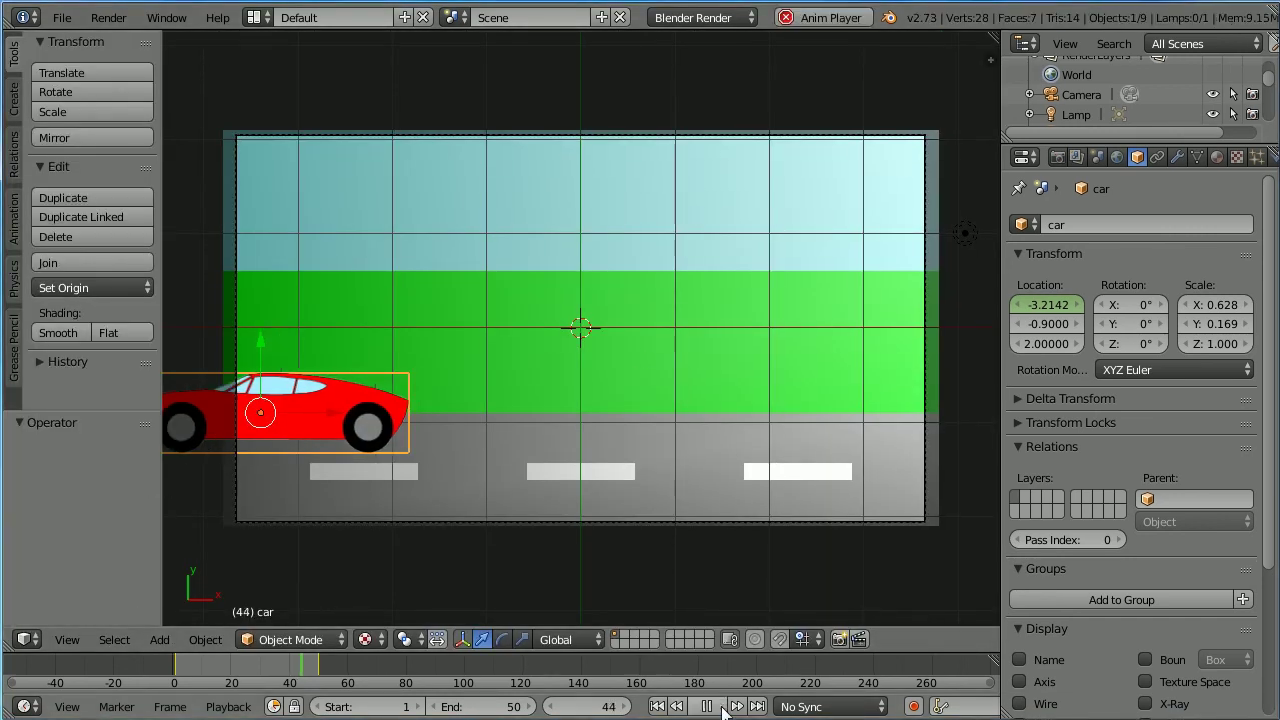